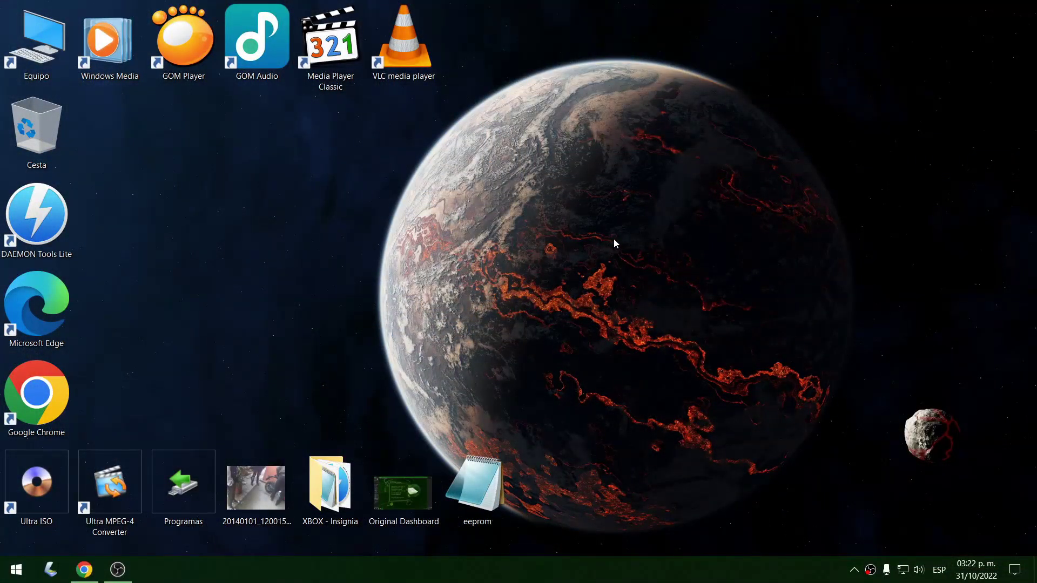
# Look over the DJThunder1281 YouTube channel's videos page in Chrome, including its subscriber count.
pyautogui.click(84, 570)
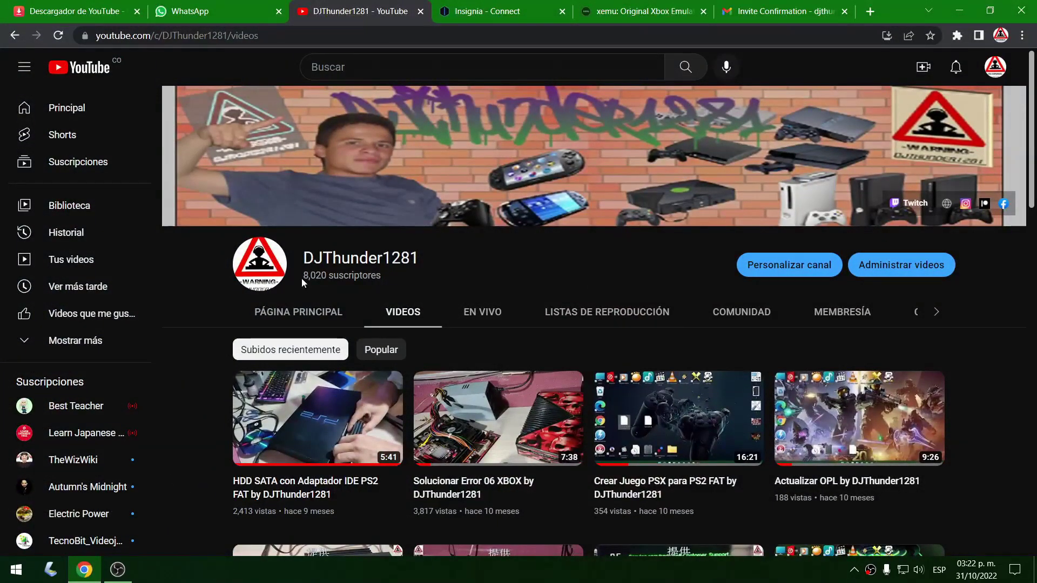
pyautogui.moveTo(303, 276); pyautogui.dragTo(360, 276)
pyautogui.click(400, 274)
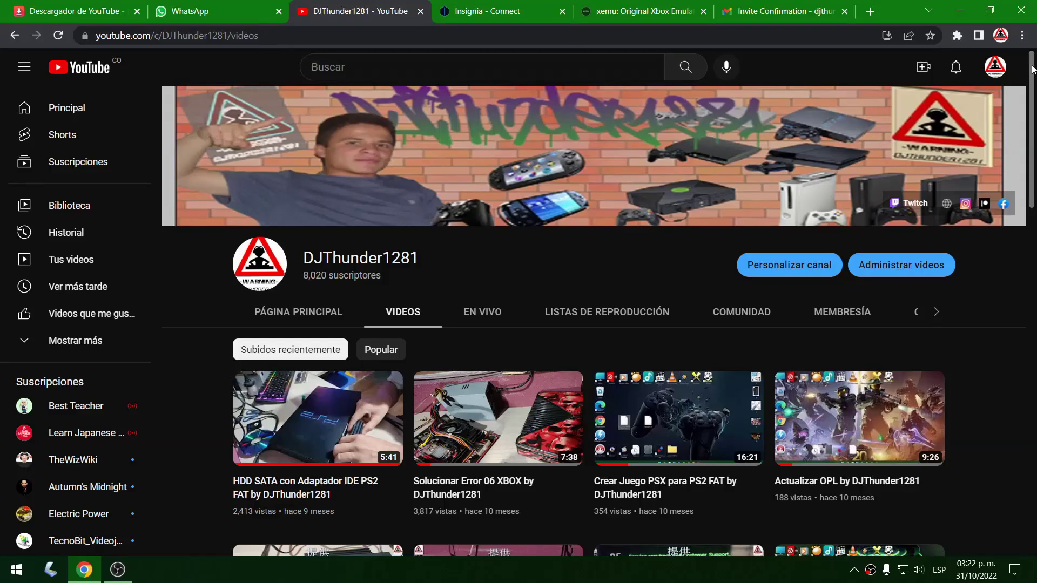
pyautogui.scroll(-5, 1032, 67)
pyautogui.scroll(5, 1032, 68)
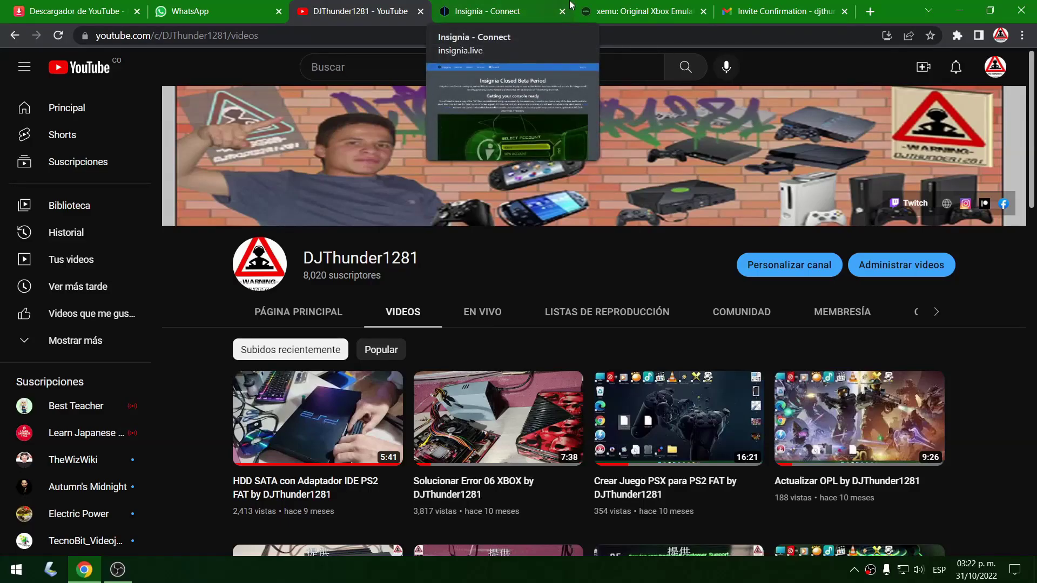
# Read through the Insignia Connect page on the closed beta and console setup.
pyautogui.click(489, 11)
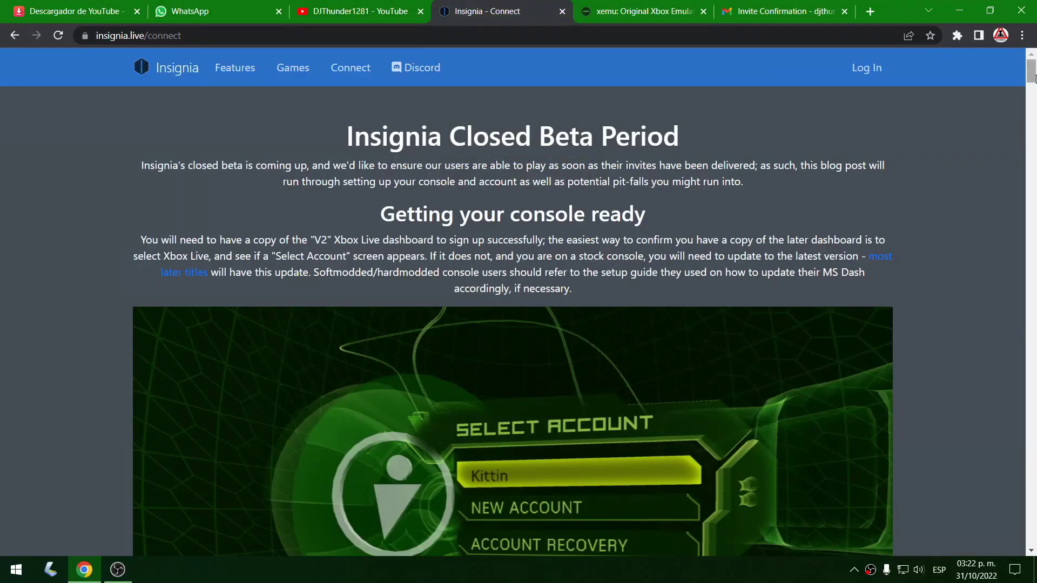
pyautogui.scroll(-3, 1033, 71)
pyautogui.scroll(3, 1033, 71)
pyautogui.moveTo(1033, 95); pyautogui.dragTo(1035, 326)
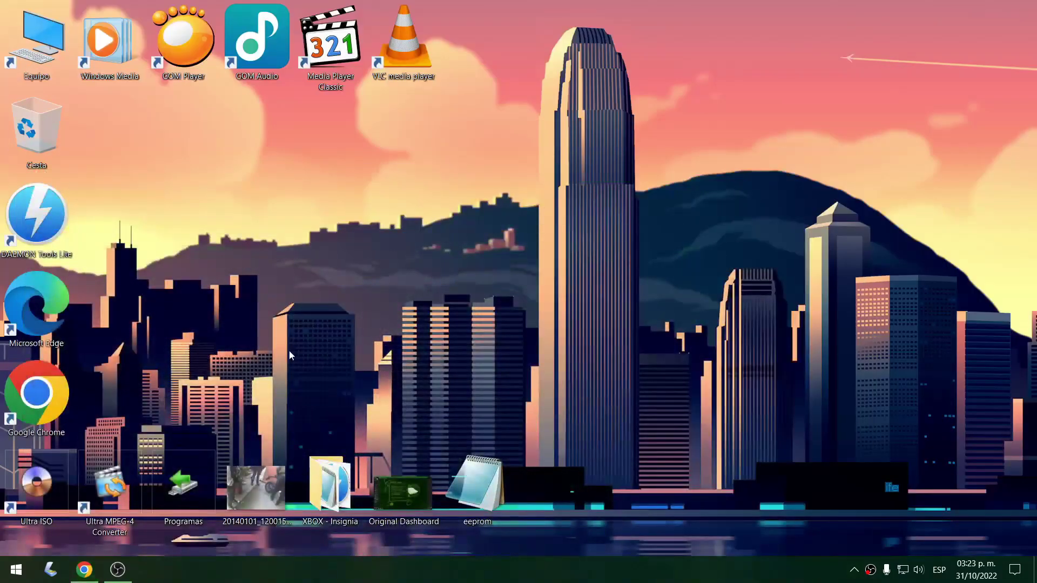
# Try to launch xemu from the 0000 Emulador 2 folder inside XBOX on drive H:, and close the emulator and folder.
pyautogui.doubleClick(39, 47)
pyautogui.click(708, 41)
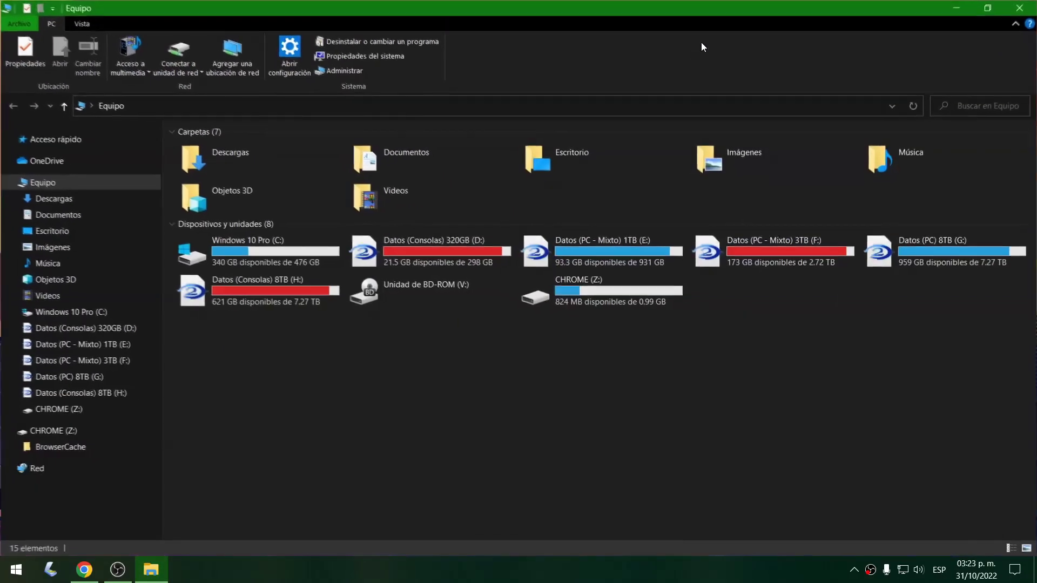
pyautogui.doubleClick(268, 294)
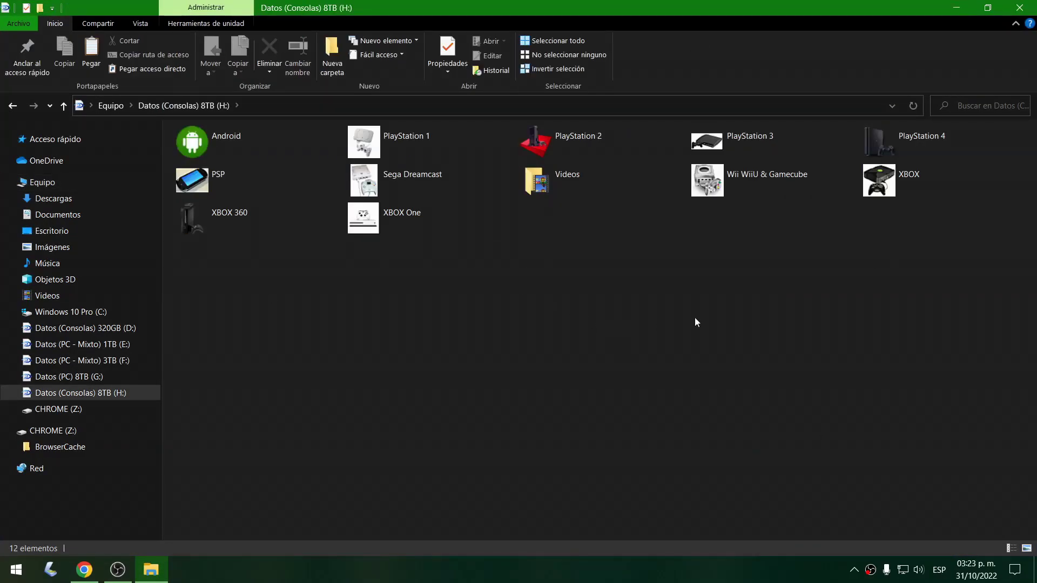
pyautogui.doubleClick(936, 187)
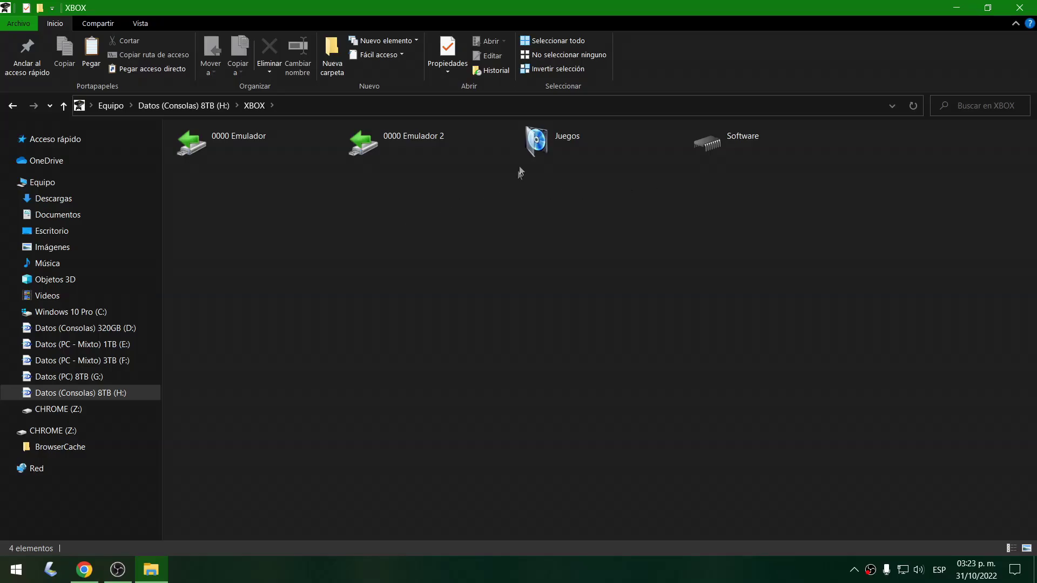
pyautogui.doubleClick(418, 147)
pyautogui.click(769, 271)
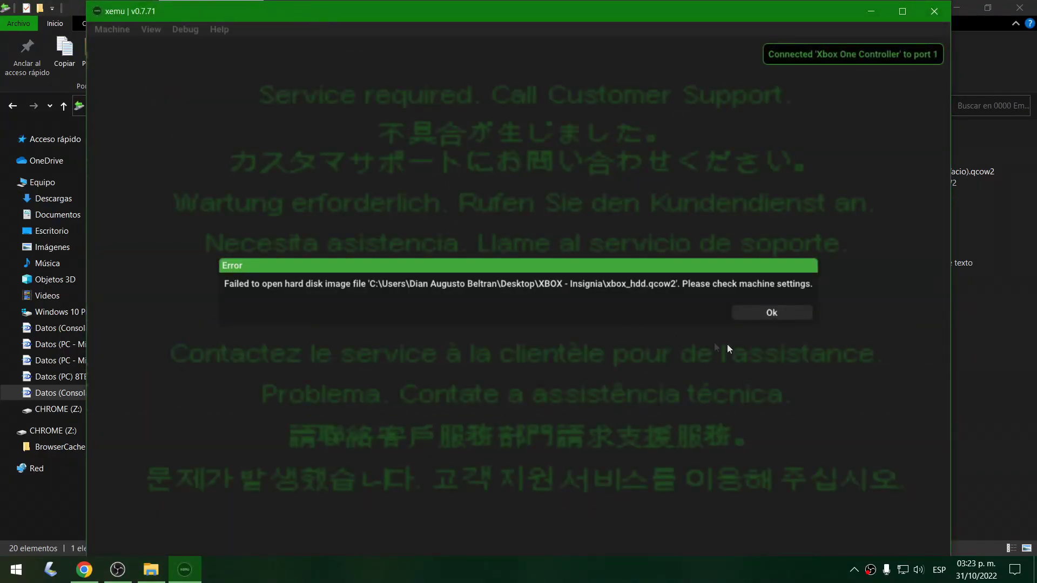
pyautogui.click(781, 314)
pyautogui.click(933, 10)
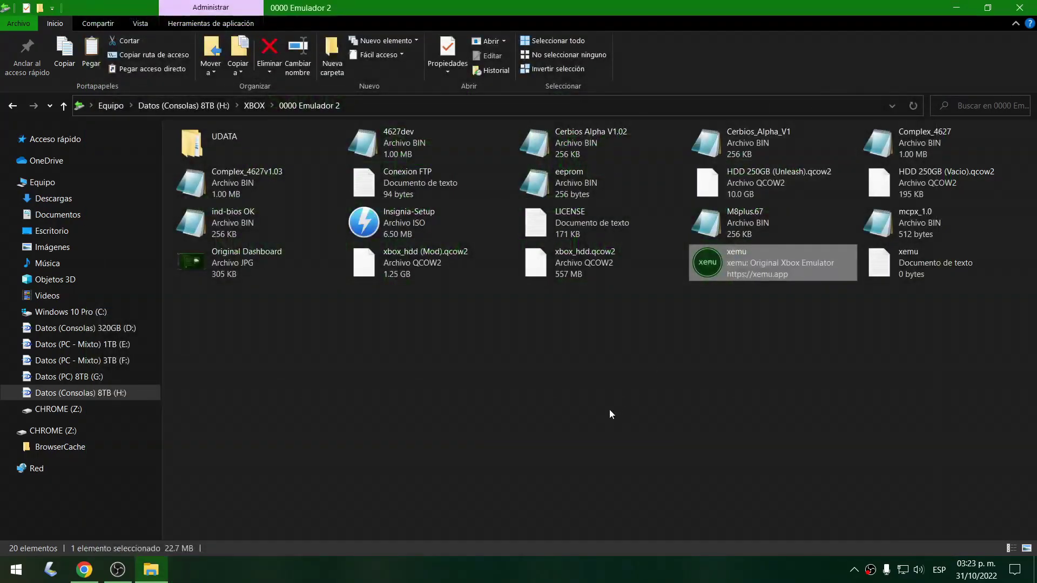
pyautogui.click(610, 414)
pyautogui.click(1019, 8)
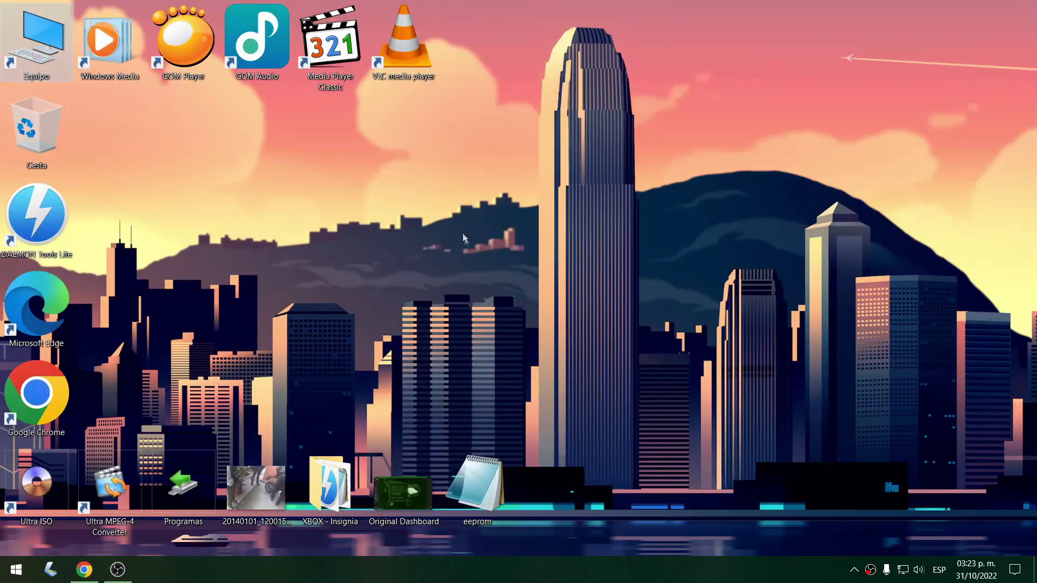
# View the Original Dashboard image on the desktop to check the kernel and dashboard versions, and close it.
pyautogui.doubleClick(403, 497)
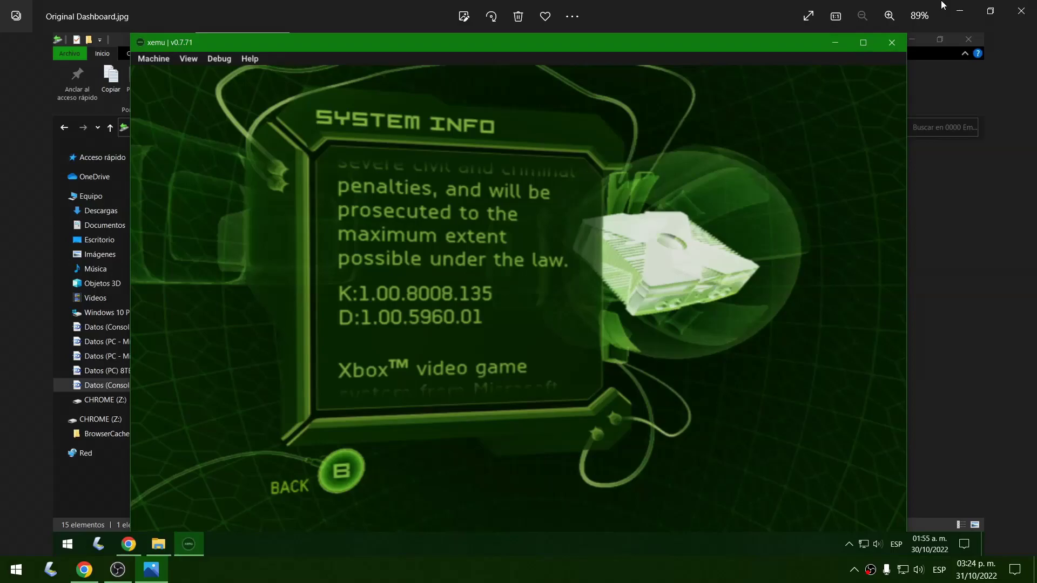
pyautogui.click(1021, 10)
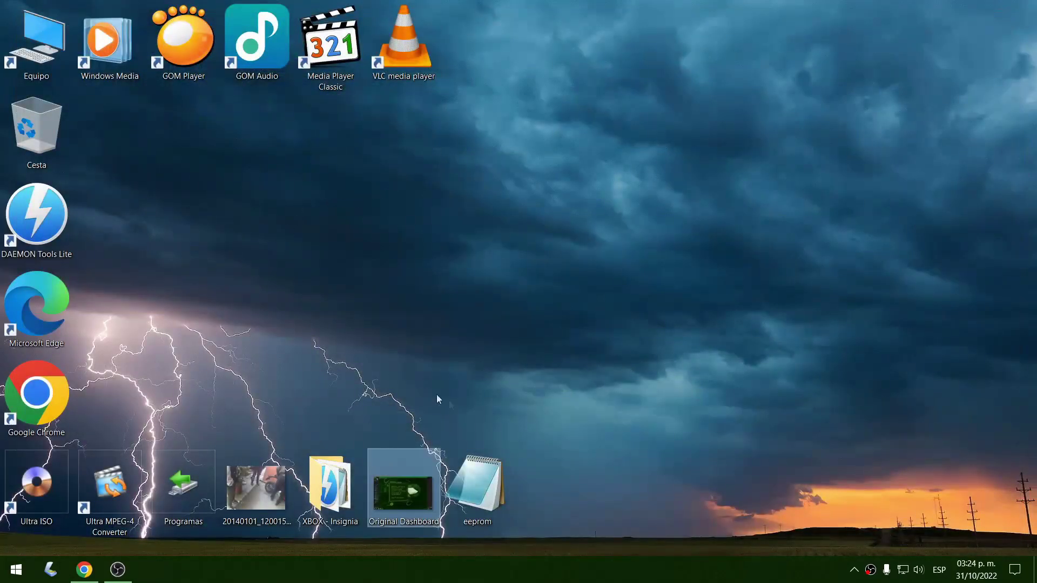
pyautogui.click(569, 472)
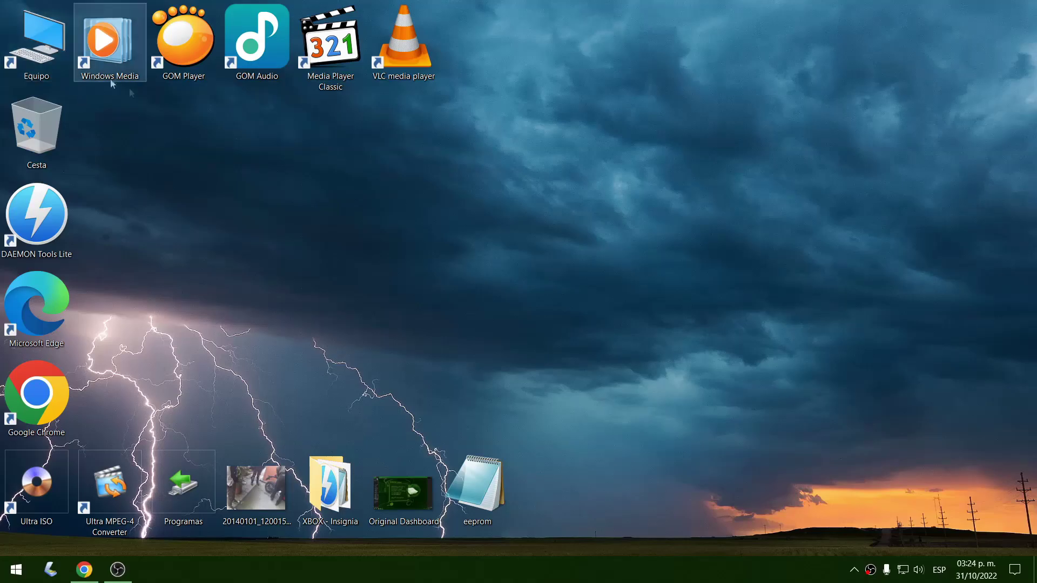
# Open the XBOX - Insignia desktop folder in a smaller window that leaves the desktop files visible.
pyautogui.moveTo(83, 93); pyautogui.dragTo(1008, 461)
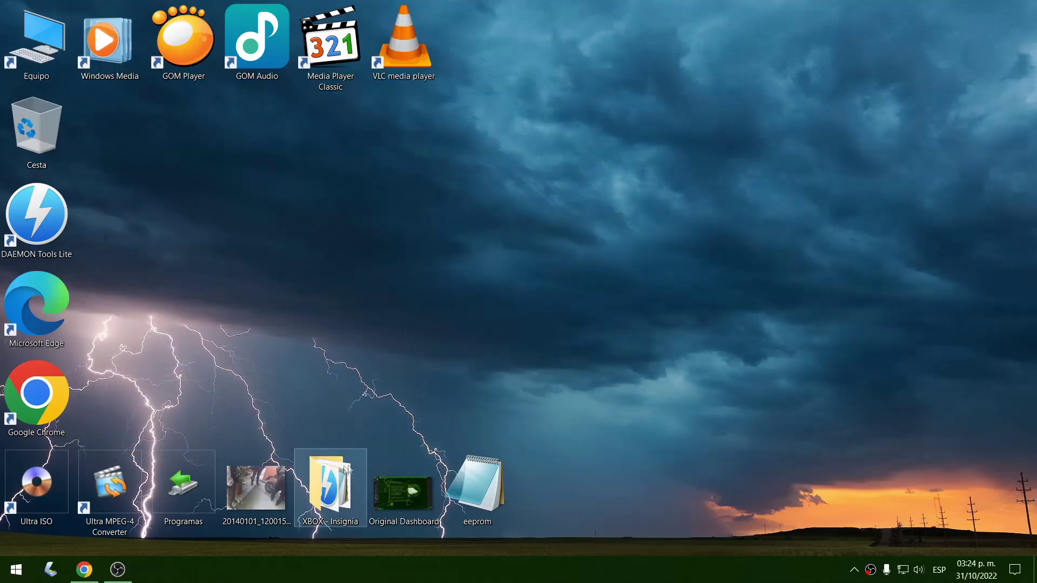
pyautogui.click(330, 487)
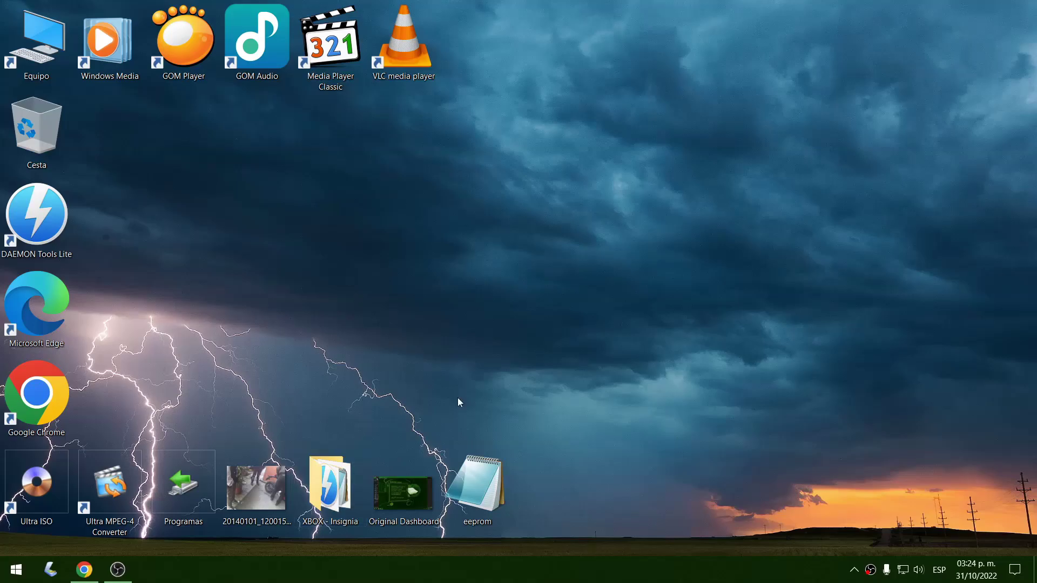
pyautogui.doubleClick(325, 484)
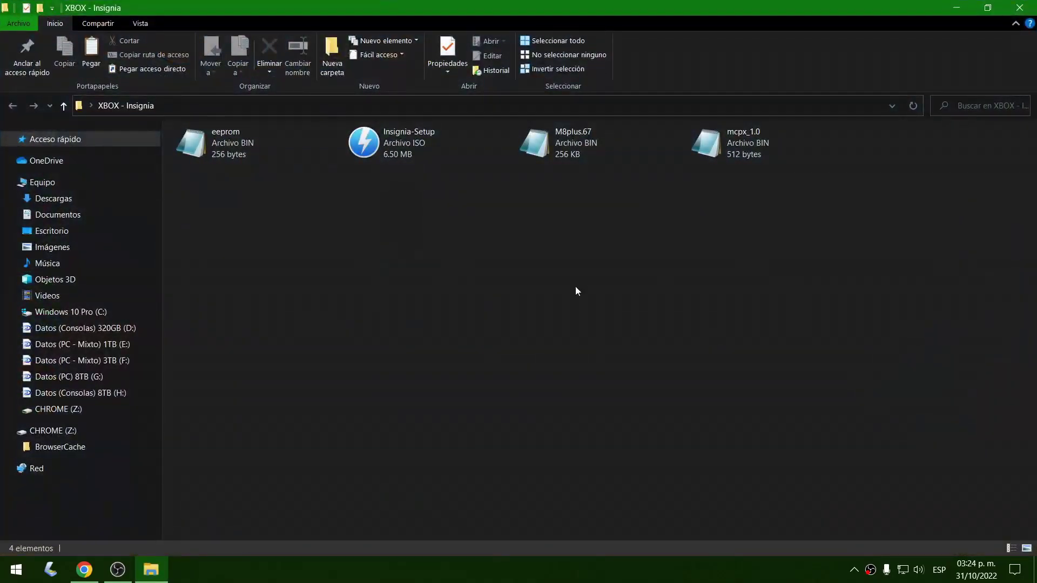
pyautogui.doubleClick(630, 7)
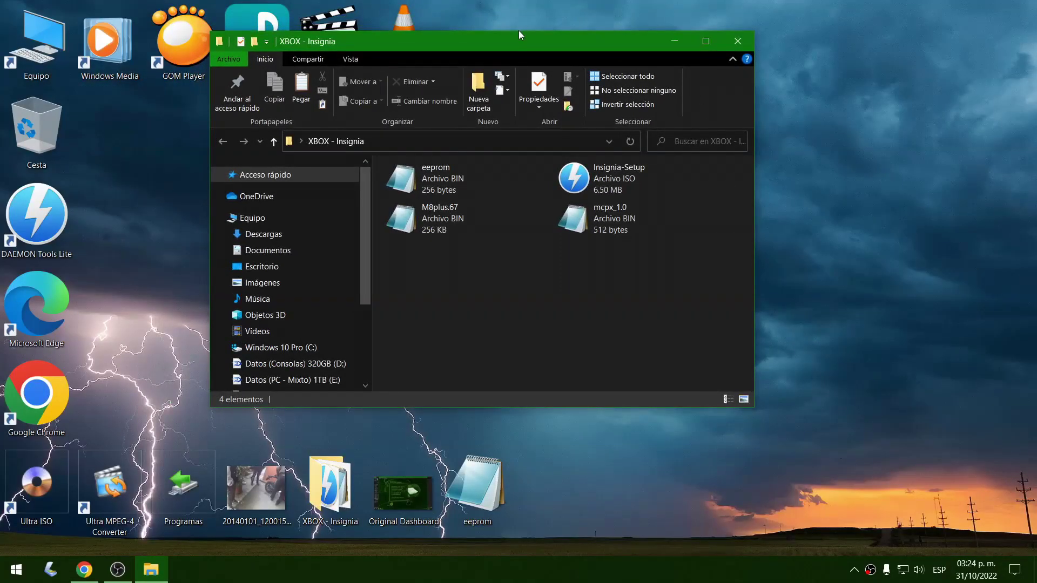
pyautogui.moveTo(512, 44); pyautogui.dragTo(552, 67)
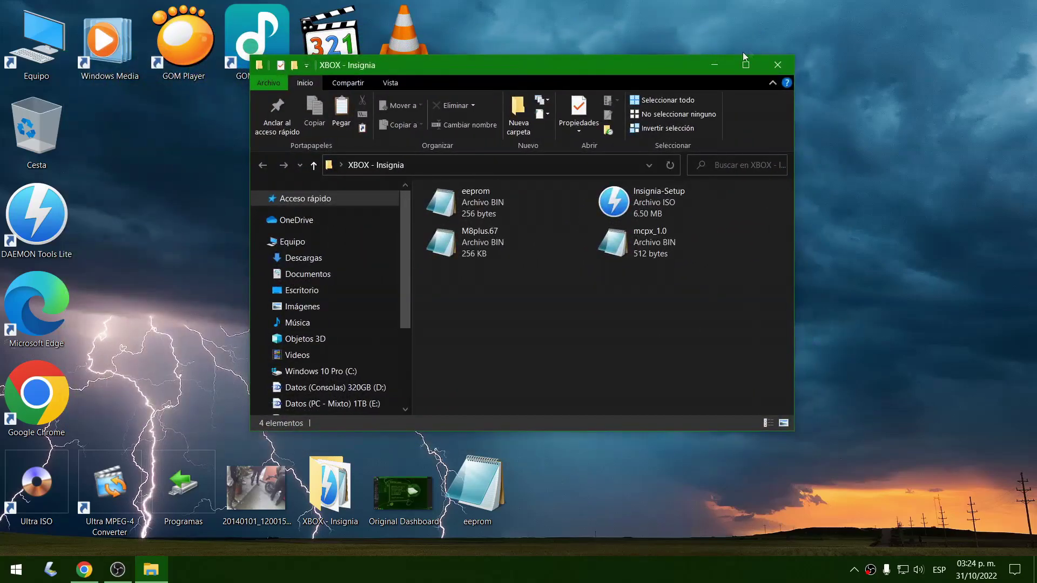
pyautogui.click(715, 65)
pyautogui.doubleClick(331, 508)
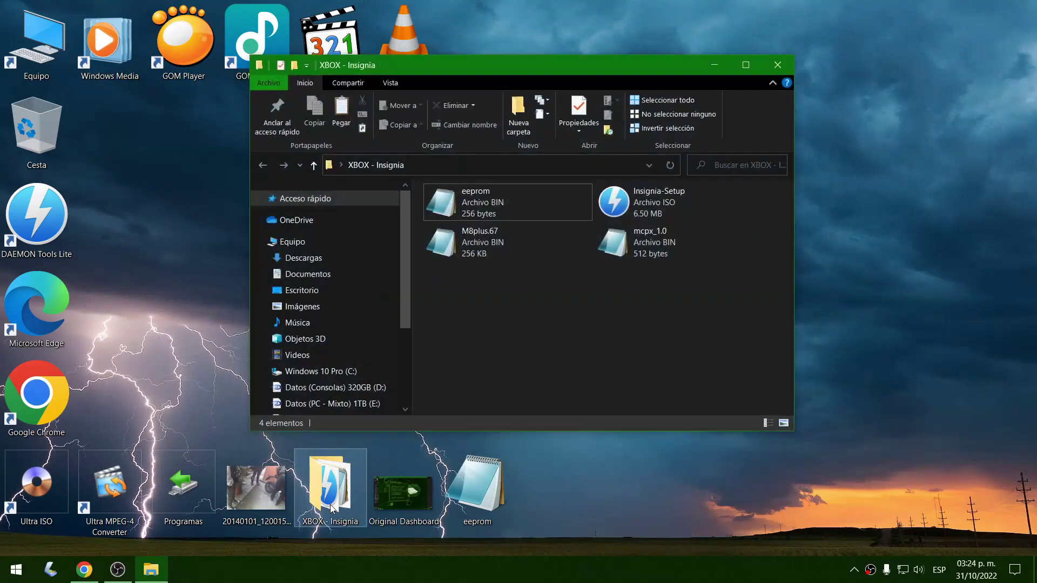
# Delete the eeprom file from the XBOX - Insignia folder.
pyautogui.click(500, 216)
pyautogui.click(627, 264)
pyautogui.click(469, 206)
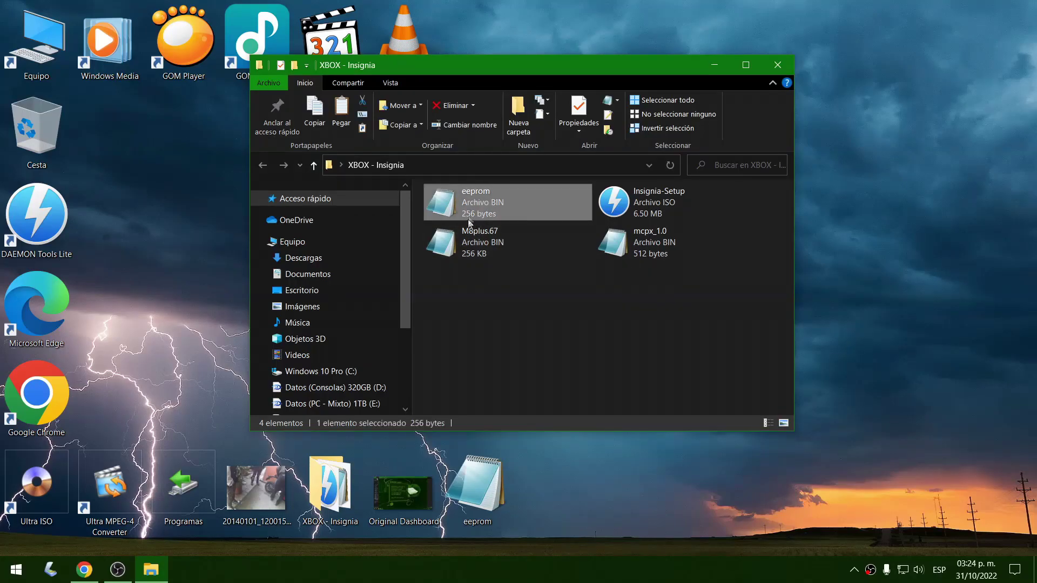
pyautogui.press('Delete')
pyautogui.moveTo(712, 281); pyautogui.dragTo(479, 198)
pyautogui.click(668, 316)
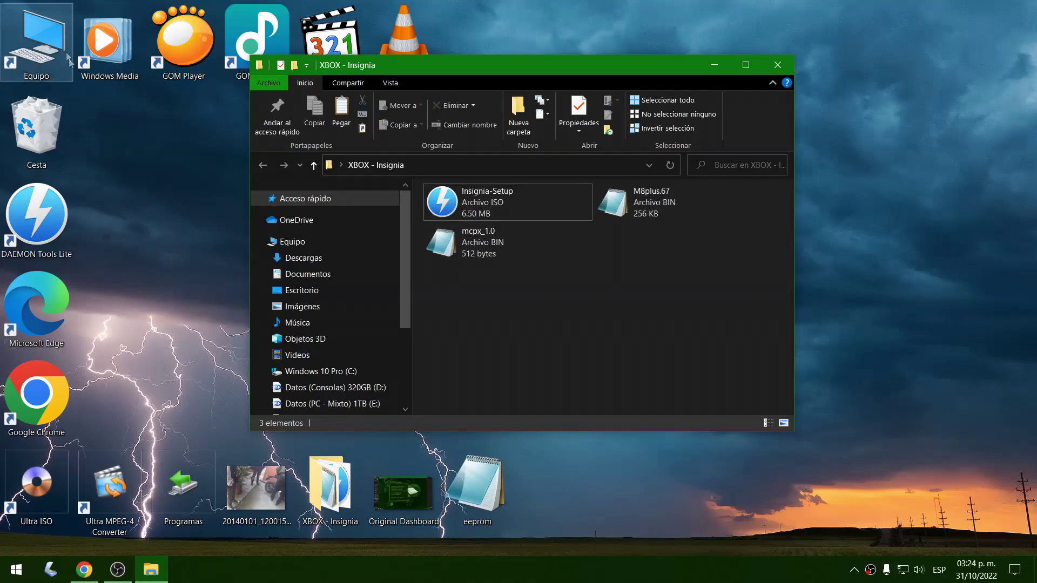
# Empty the recycle bin to permanently remove the deleted eeprom file.
pyautogui.rightClick(42, 125)
pyautogui.click(128, 149)
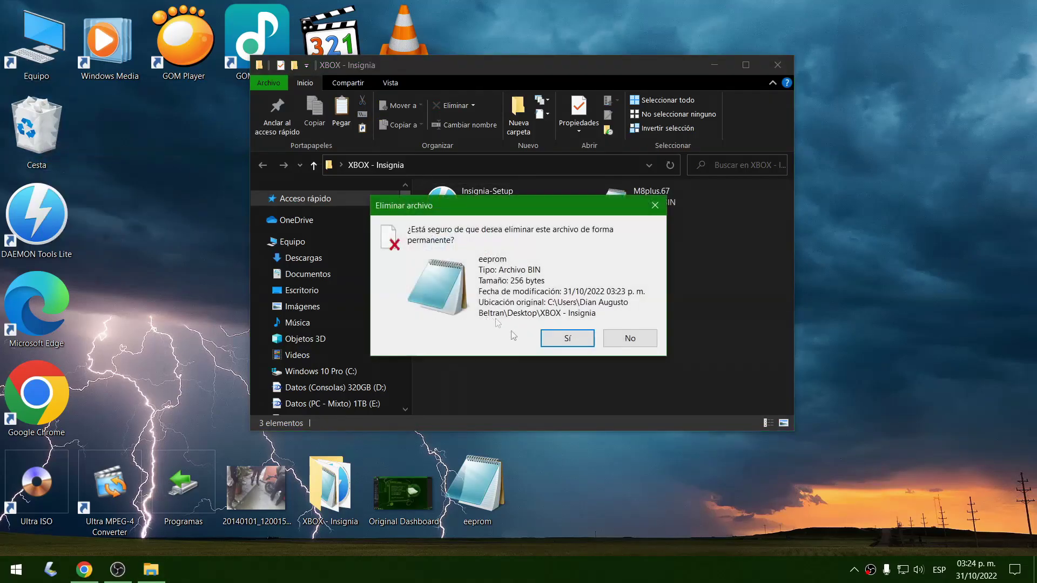
pyautogui.click(567, 340)
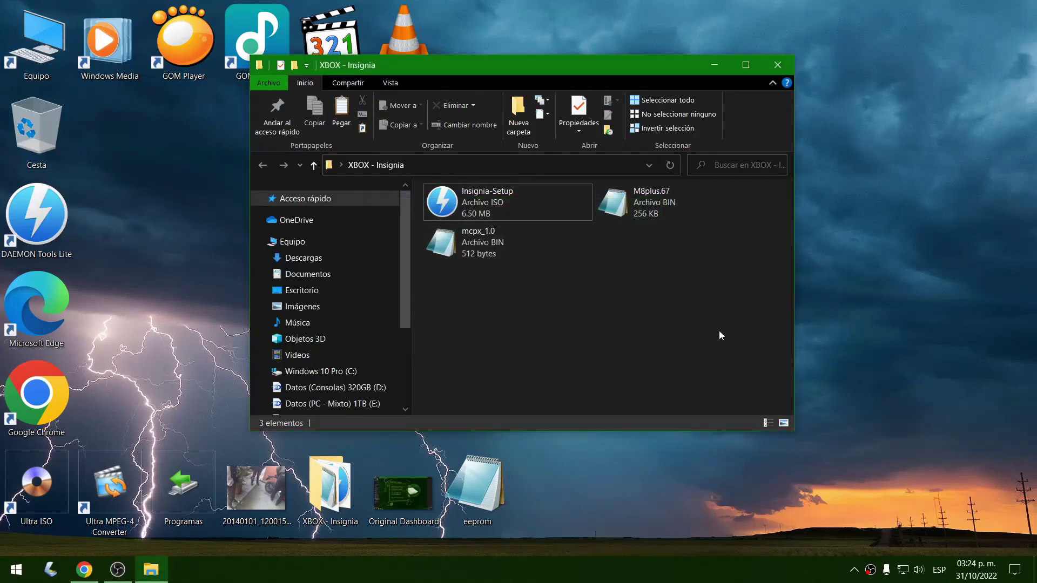
# Switch to Chrome and download the Windows version of xemu from xemu.app.
pyautogui.click(85, 569)
pyautogui.click(666, 4)
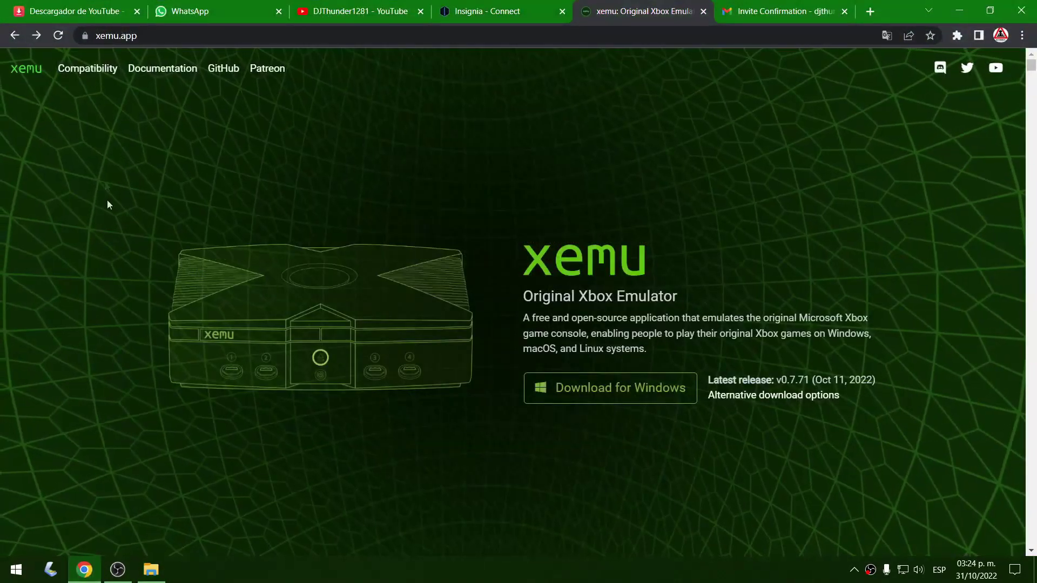
pyautogui.click(606, 389)
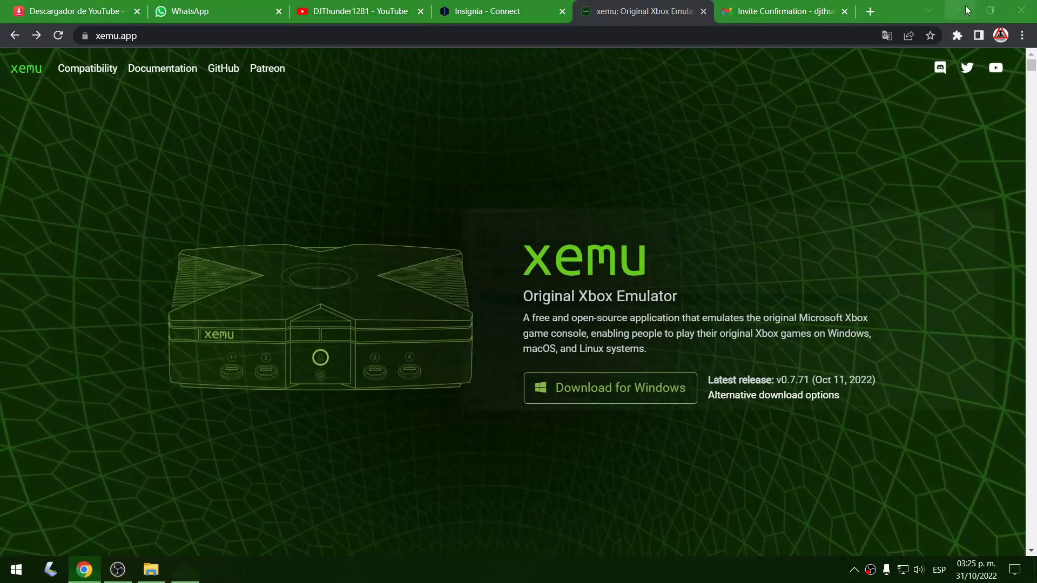
# Extract LICENSE and xemu from the downloaded archive into the XBOX - Insignia folder, and close the archive.
pyautogui.click(959, 11)
pyautogui.moveTo(637, 371); pyautogui.dragTo(584, 340)
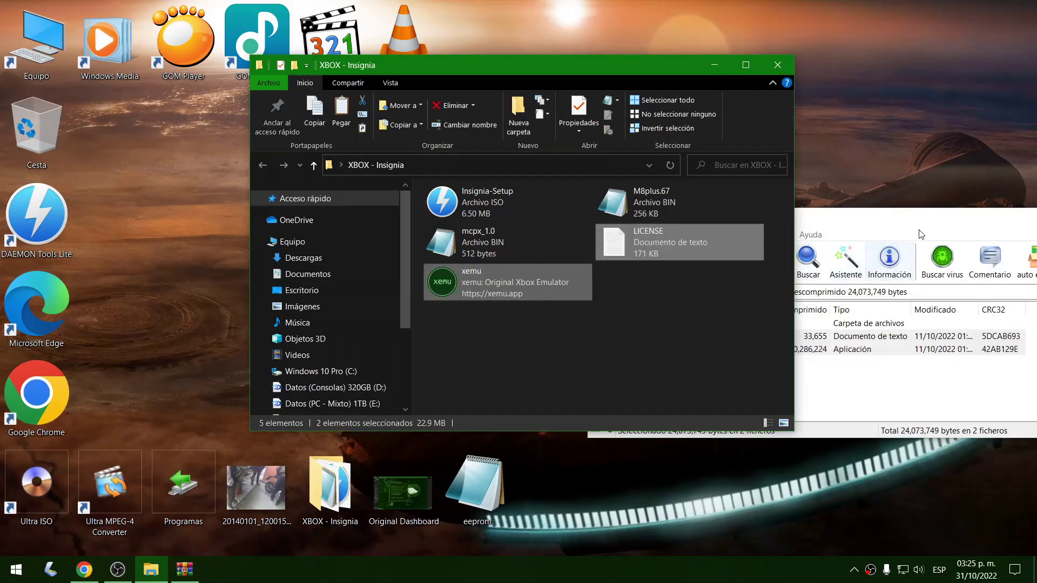
pyautogui.click(920, 230)
pyautogui.click(970, 232)
pyautogui.click(636, 337)
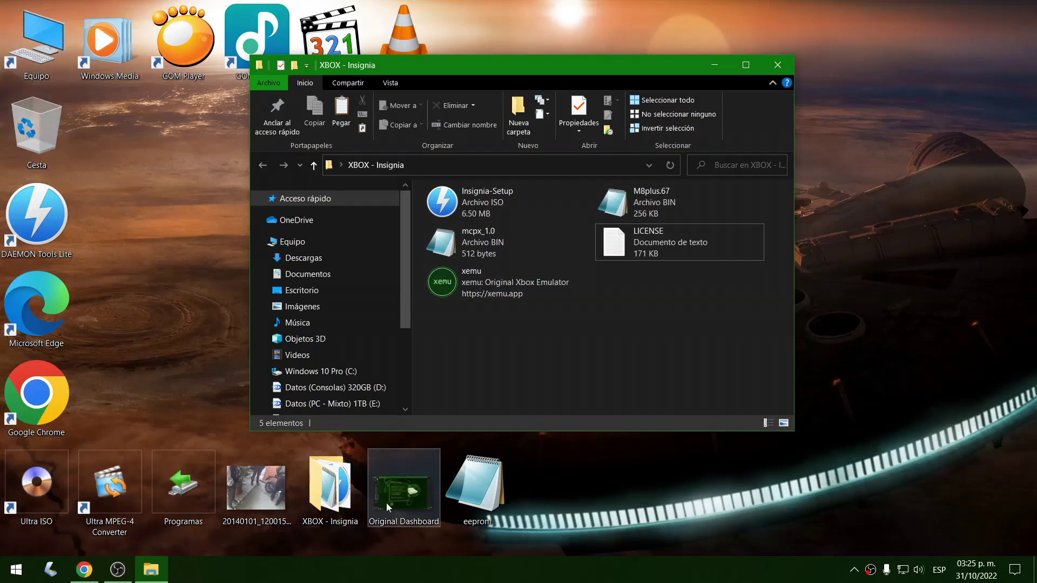
# Inspect the contents of the desktop's eeprom file in Notepad and close it without editing.
pyautogui.click(475, 491)
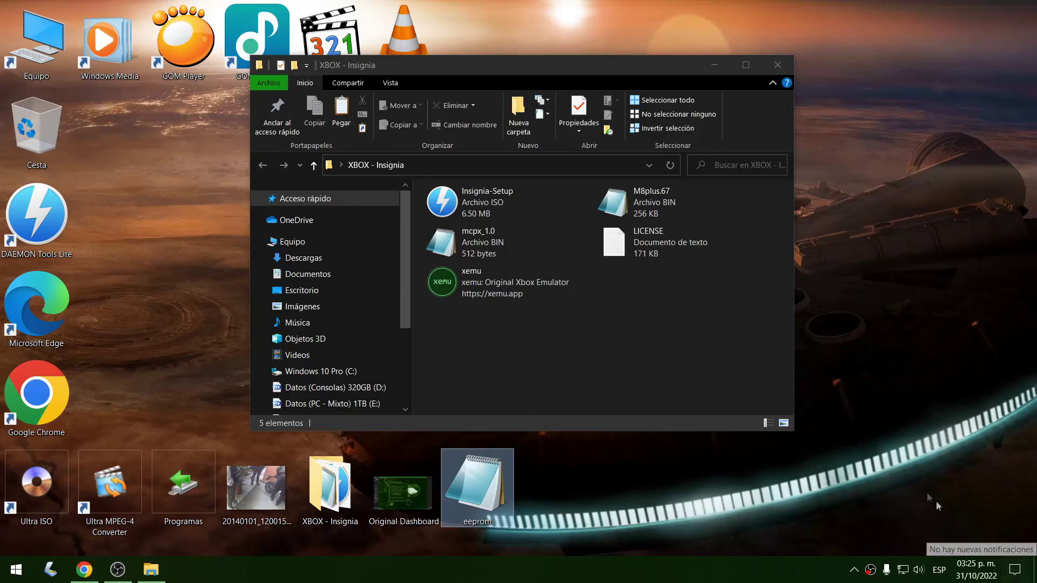
pyautogui.rightClick(476, 482)
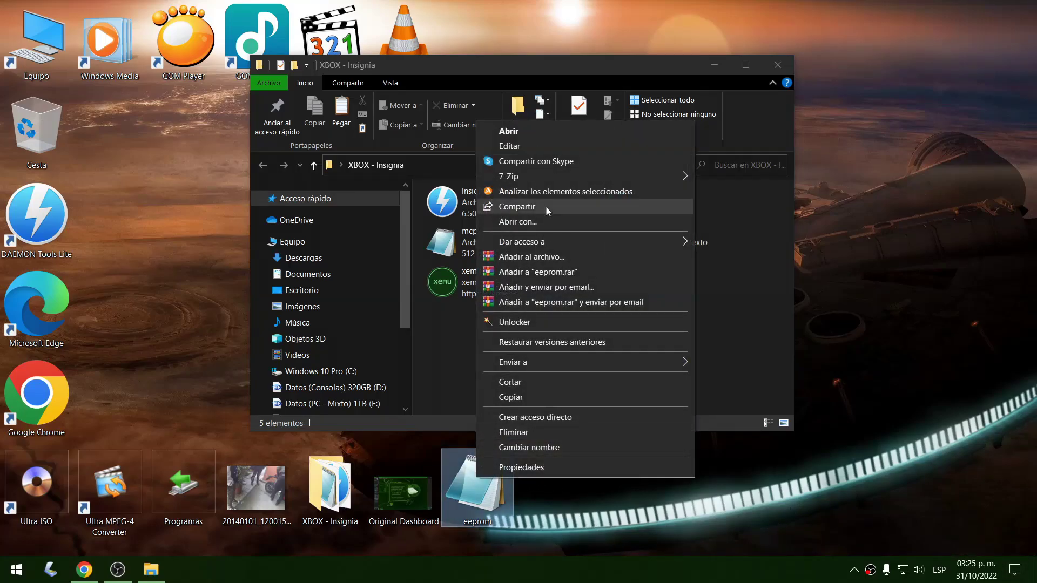
pyautogui.click(511, 145)
pyautogui.moveTo(268, 421); pyautogui.dragTo(332, 421)
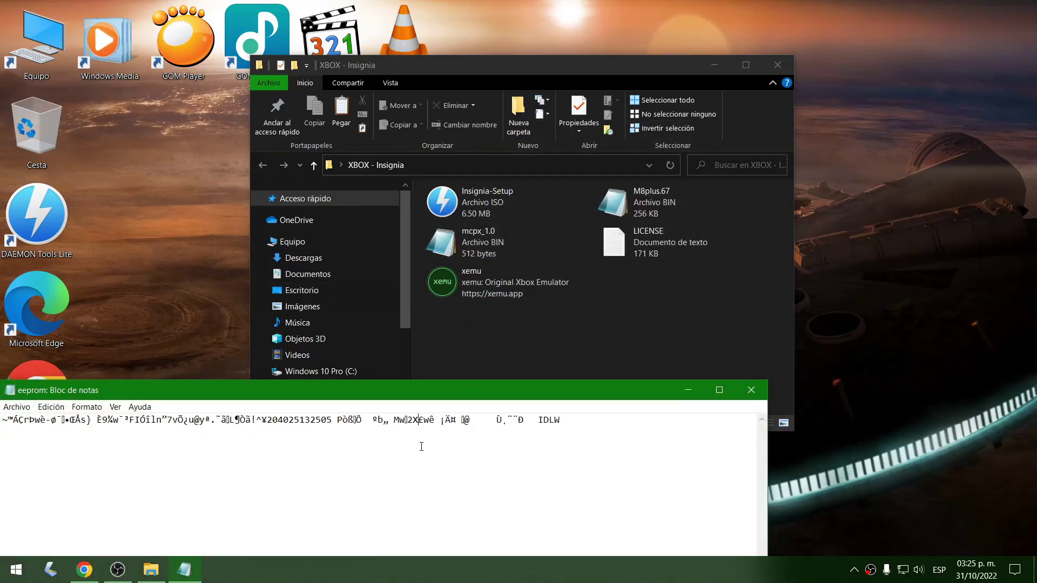
pyautogui.click(751, 390)
# Move the eeprom file from the desktop into the XBOX - Insignia folder and refresh the file listing.
pyautogui.moveTo(554, 65); pyautogui.dragTo(507, 68)
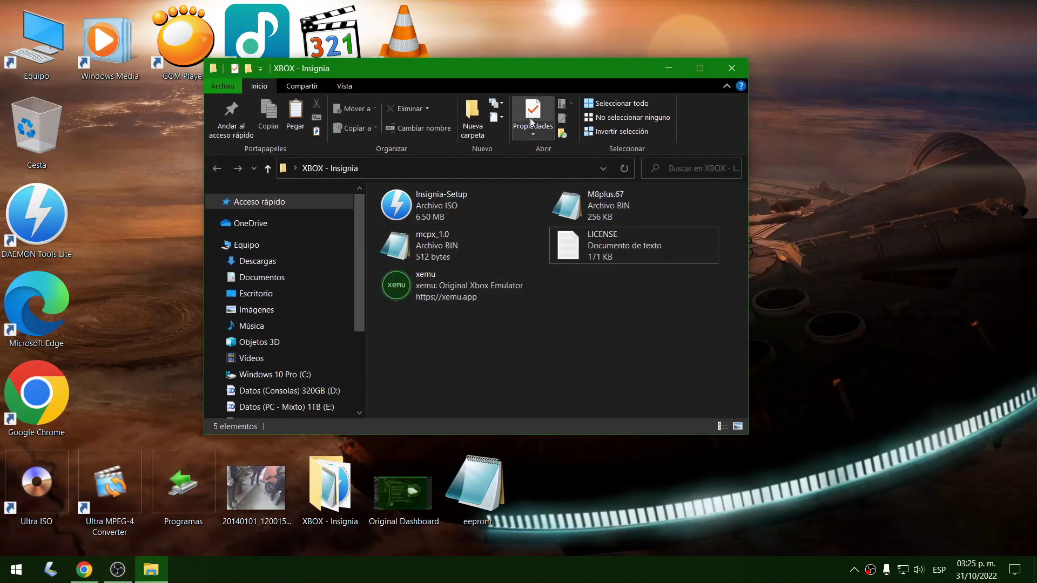
pyautogui.moveTo(504, 69)
pyautogui.mouseDown()
pyautogui.moveTo(498, 83)
pyautogui.moveTo(514, 86)
pyautogui.mouseUp()
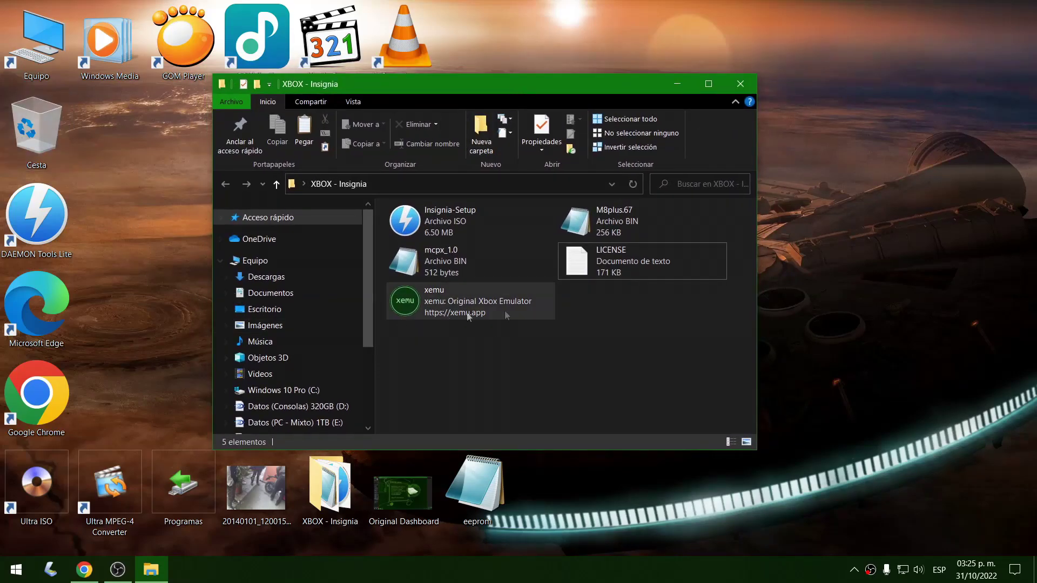
pyautogui.moveTo(466, 507); pyautogui.dragTo(546, 389)
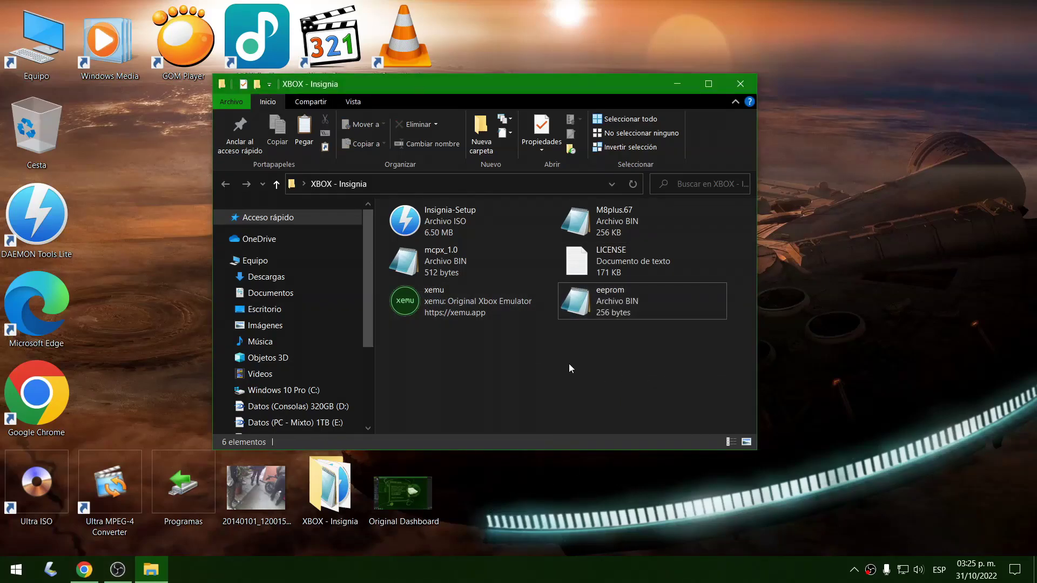
pyautogui.press('F5')
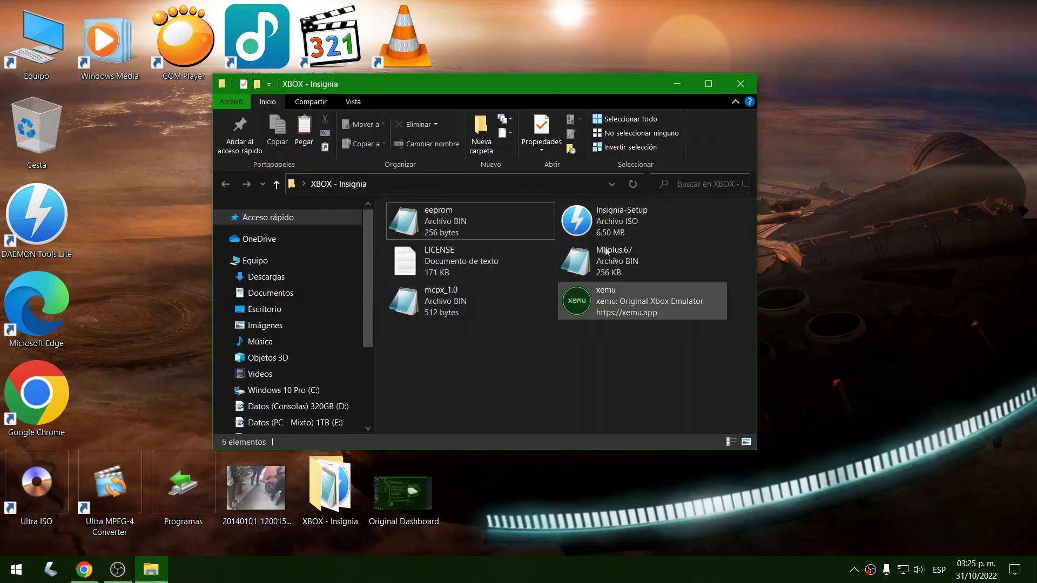
# Switch to Chrome and download the pre-formatted Xbox hard disk image from the Required Files page of the xemu documentation.
pyautogui.click(84, 570)
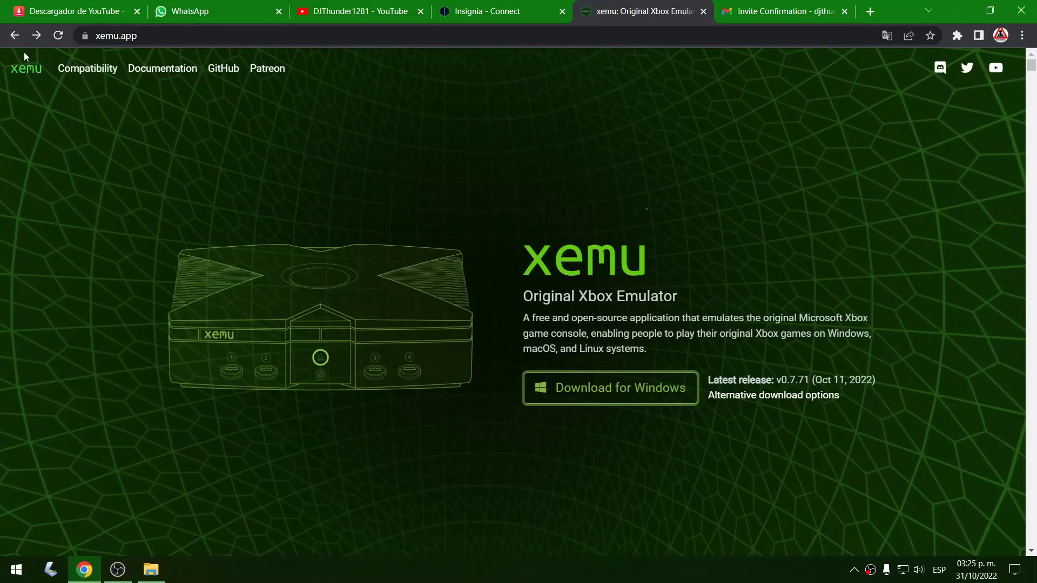
pyautogui.click(146, 74)
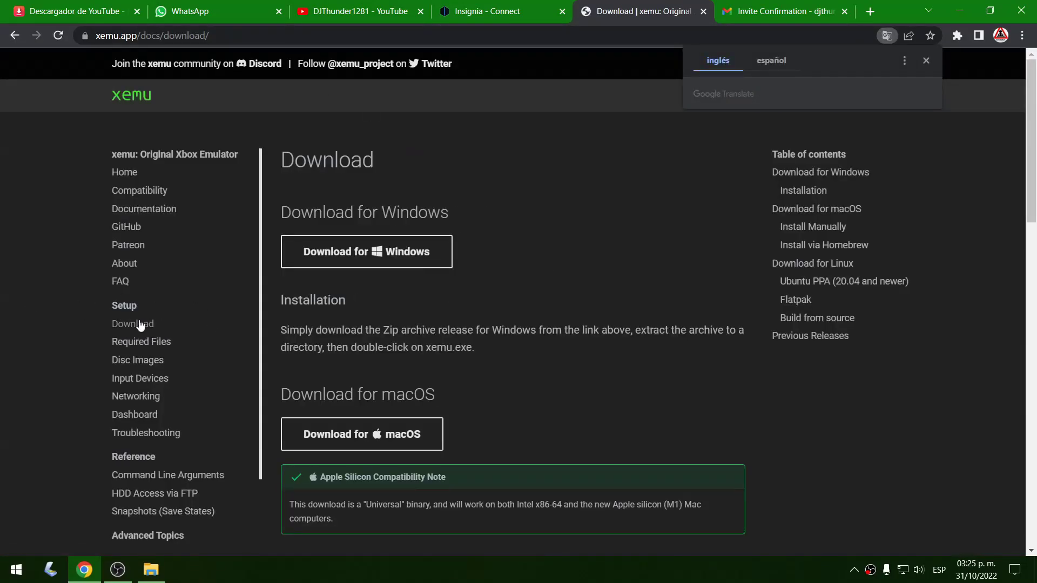
pyautogui.click(129, 344)
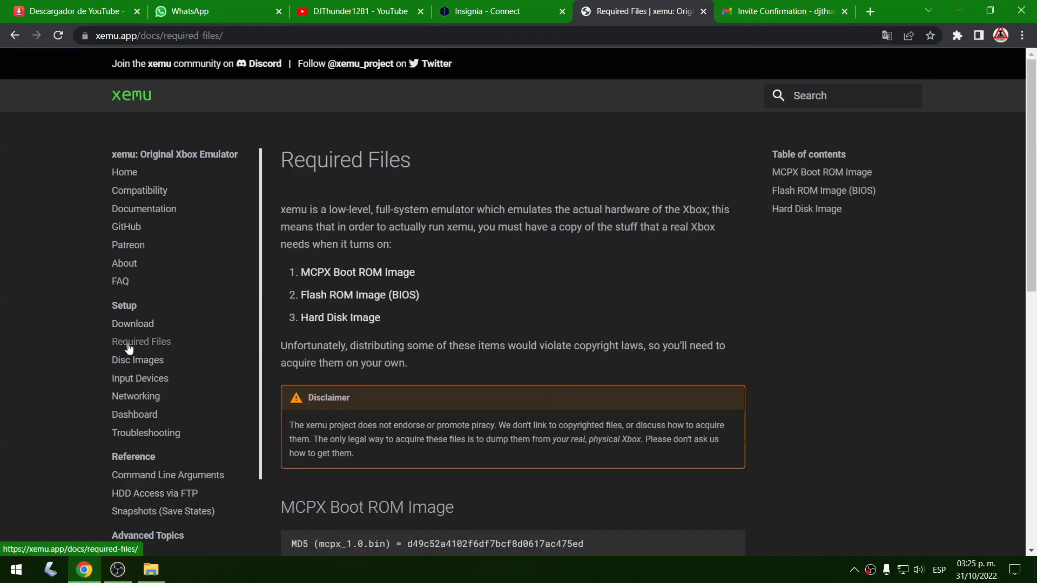
pyautogui.click(345, 316)
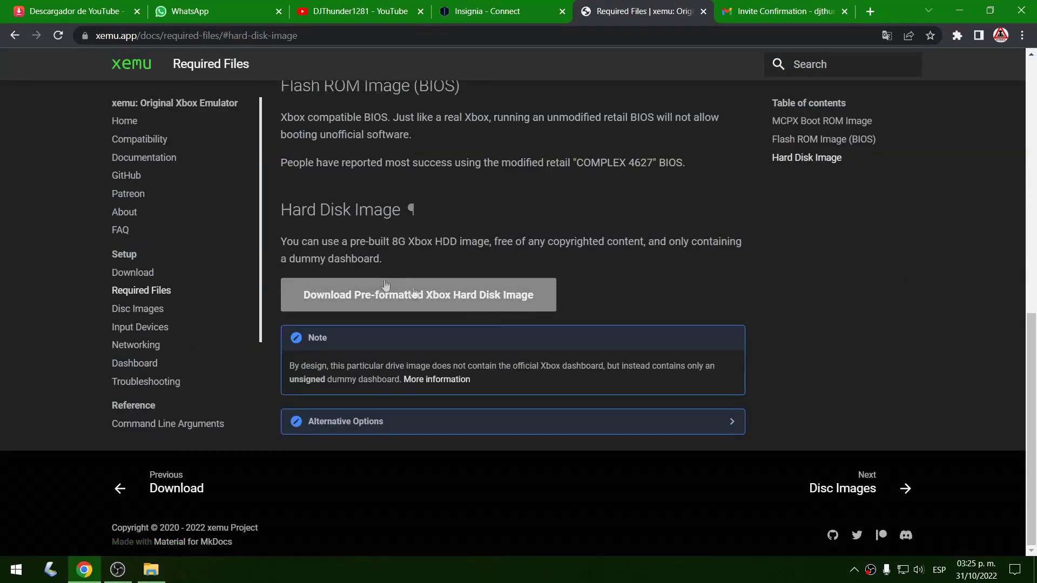
pyautogui.click(442, 300)
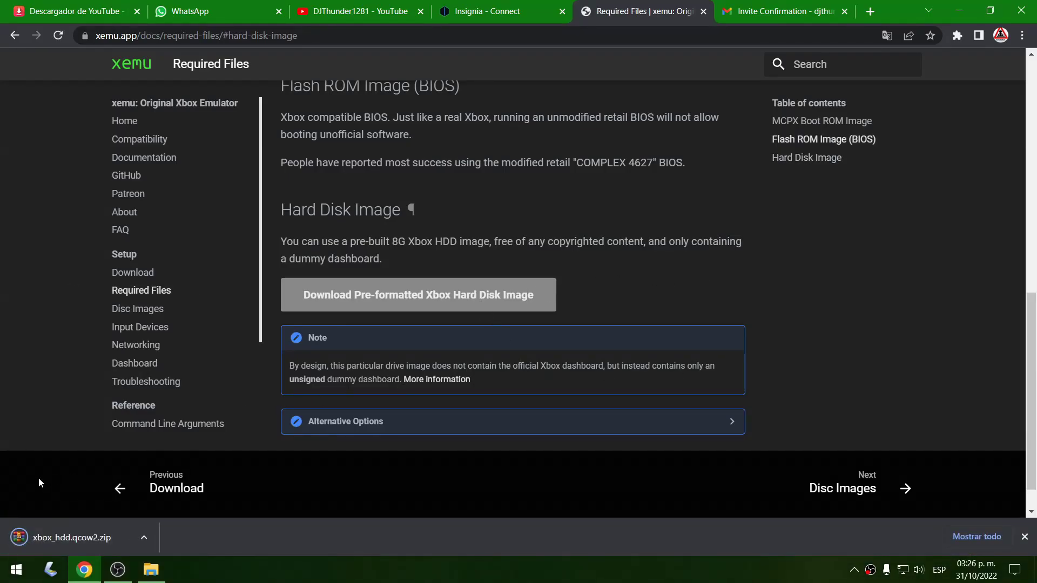
# Extract xbox_hdd.qcow2 from the downloaded archive into the XBOX - Insignia folder and close the archive.
pyautogui.click(76, 537)
pyautogui.click(961, 7)
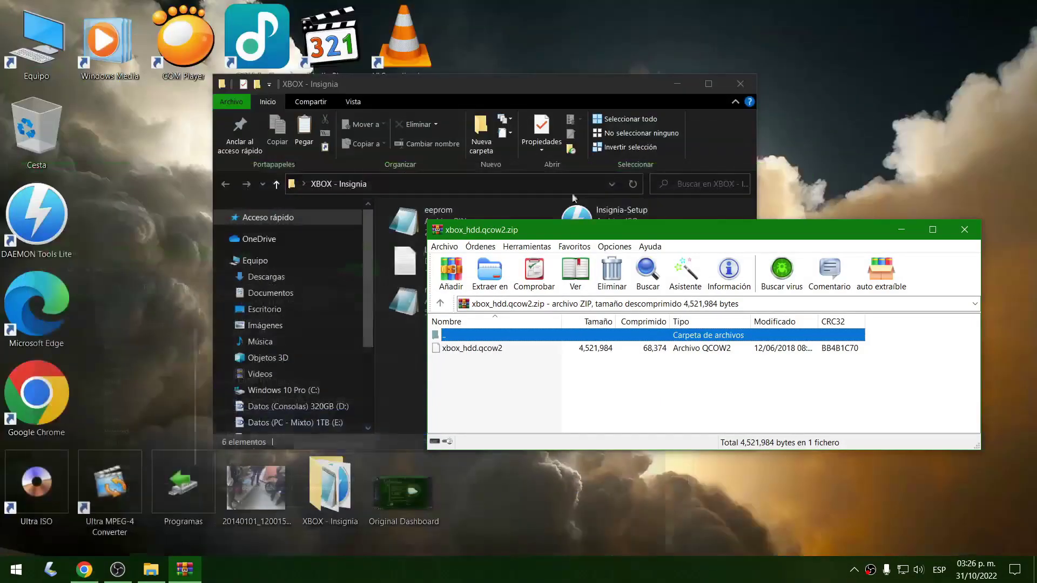
pyautogui.moveTo(470, 349); pyautogui.dragTo(407, 366)
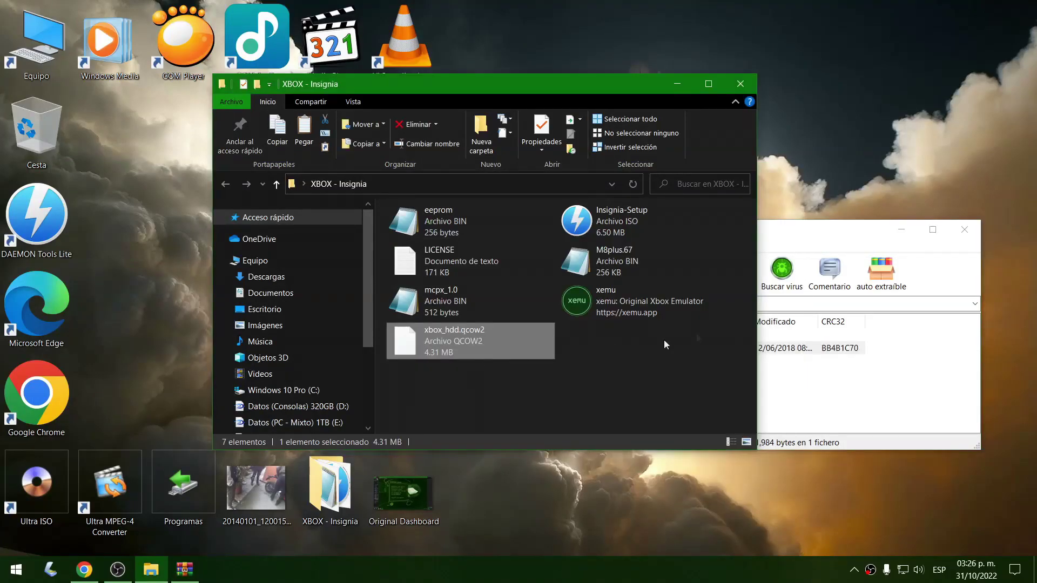
pyautogui.click(965, 229)
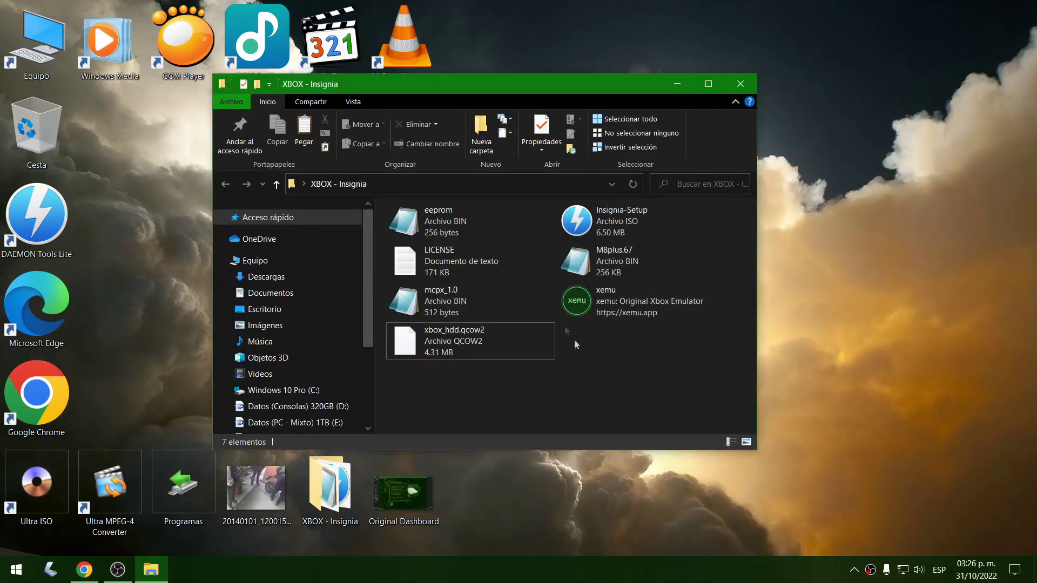
pyautogui.moveTo(480, 84); pyautogui.dragTo(465, 107)
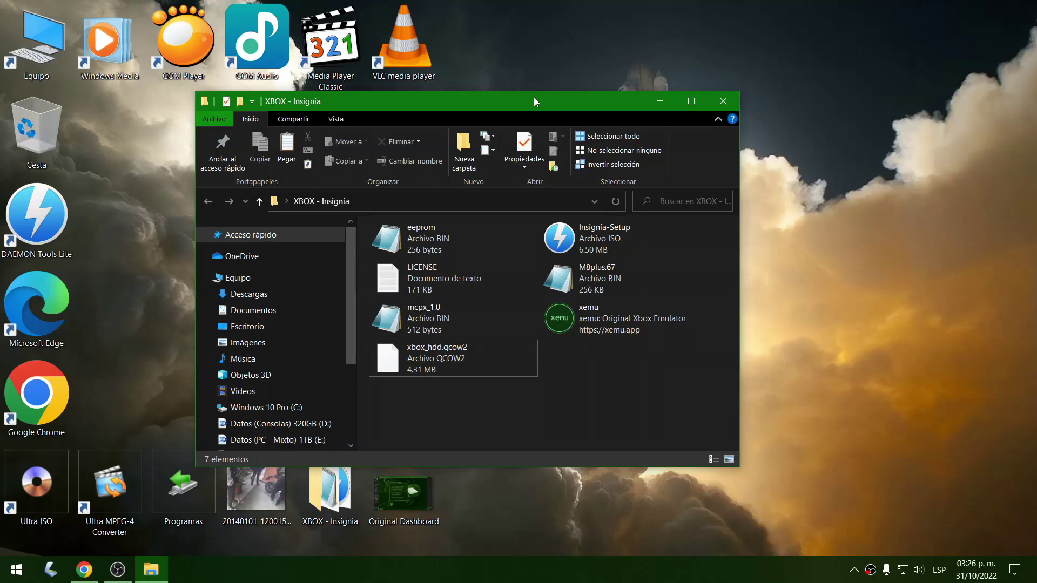
pyautogui.moveTo(534, 102)
pyautogui.mouseDown()
pyautogui.moveTo(588, 146)
pyautogui.moveTo(535, 126)
pyautogui.moveTo(532, 100)
pyautogui.mouseUp()
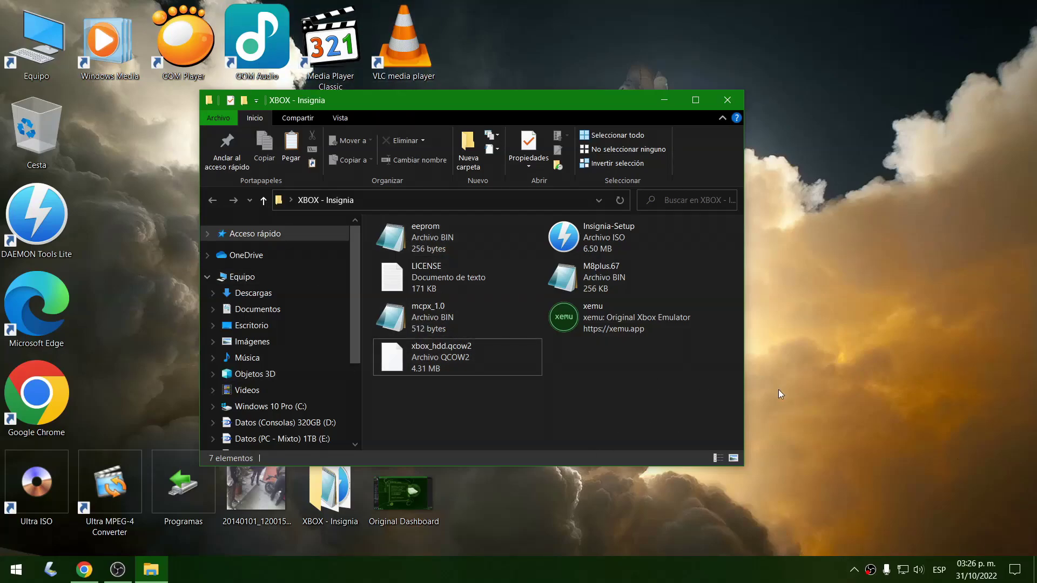
# Launch xemu from the XBOX - Insignia folder and open its System settings.
pyautogui.doubleClick(608, 327)
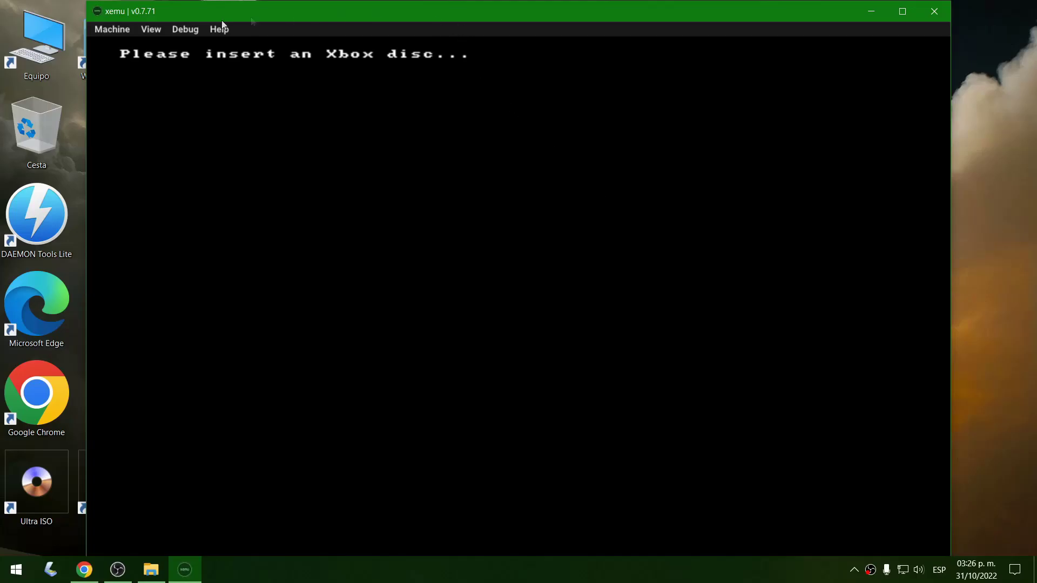
pyautogui.click(111, 30)
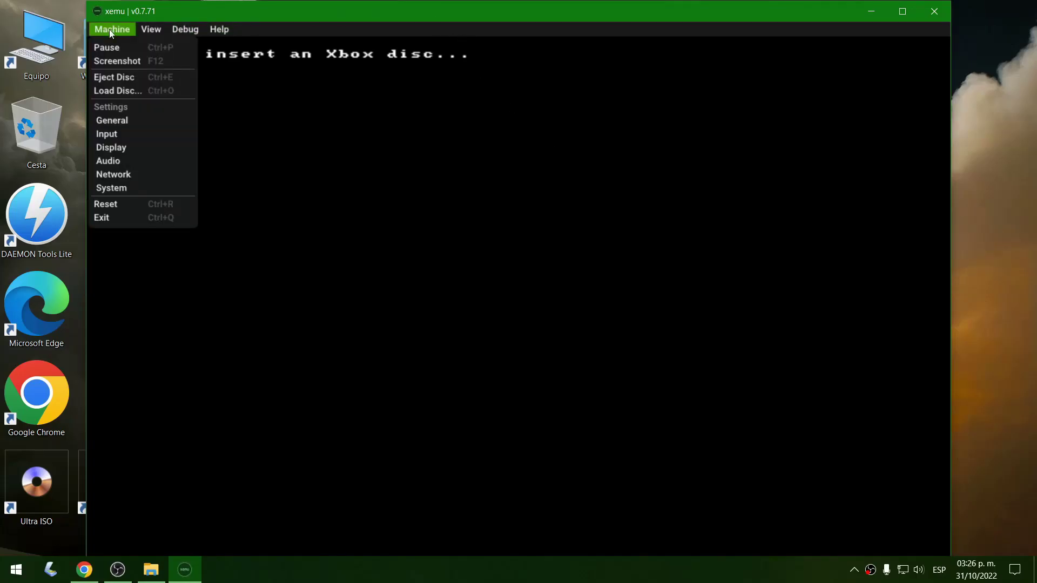
pyautogui.click(135, 189)
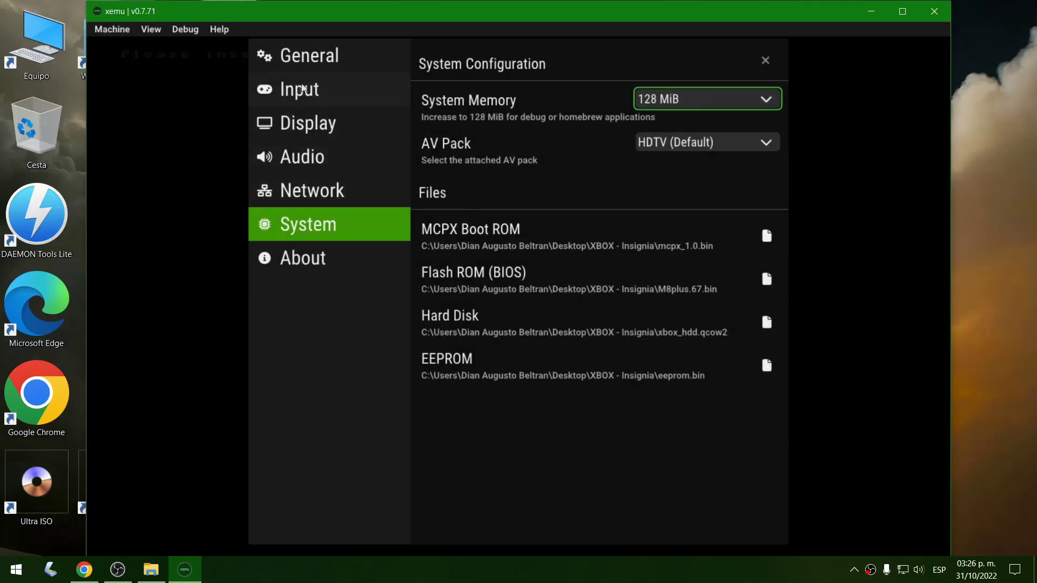
# Examine the General, Input, Display and Audio settings, including the controller ports.
pyautogui.click(305, 61)
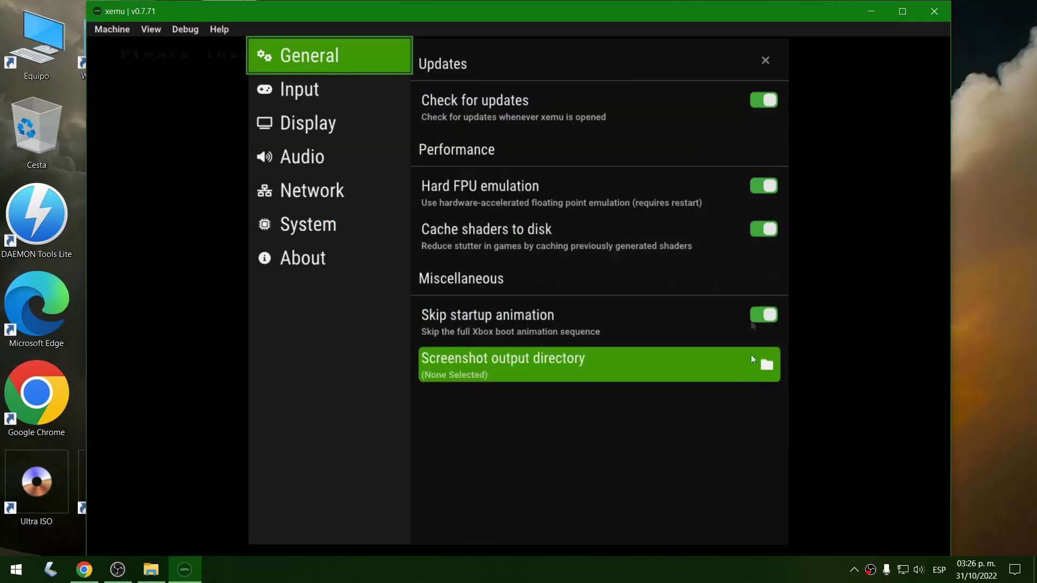
pyautogui.click(303, 95)
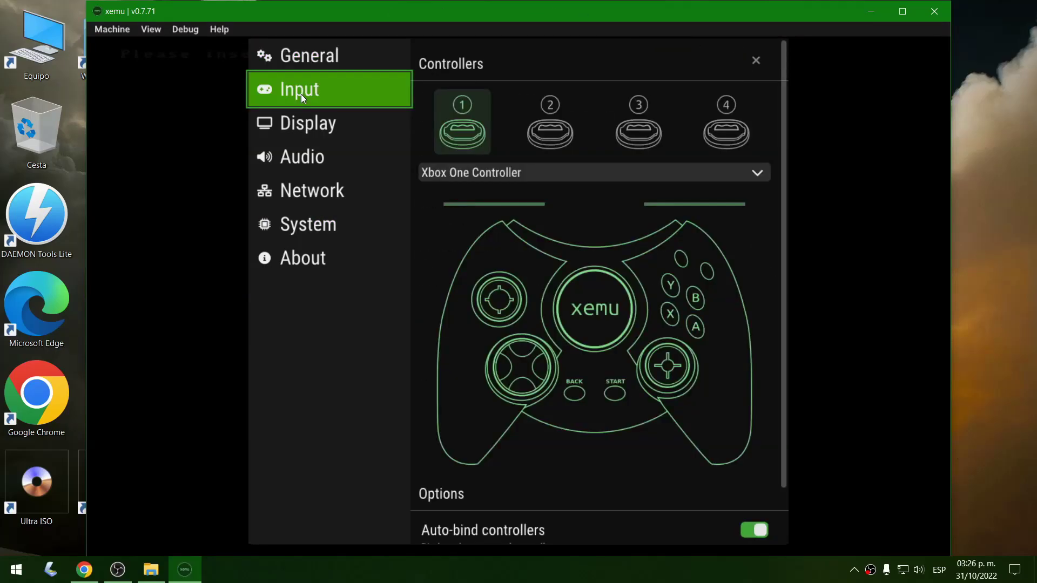
pyautogui.click(549, 127)
pyautogui.click(727, 125)
pyautogui.click(482, 108)
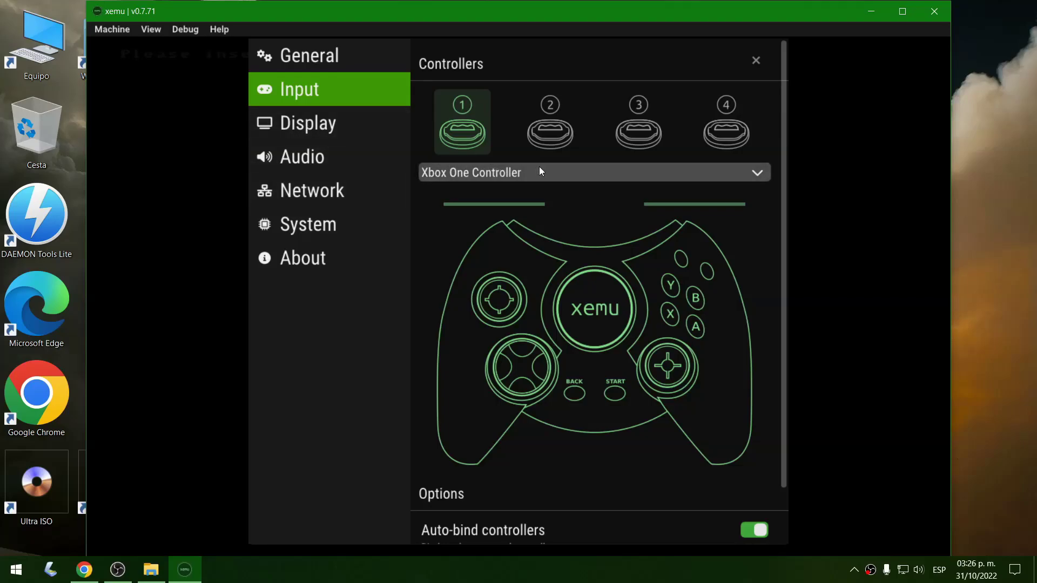
pyautogui.click(326, 119)
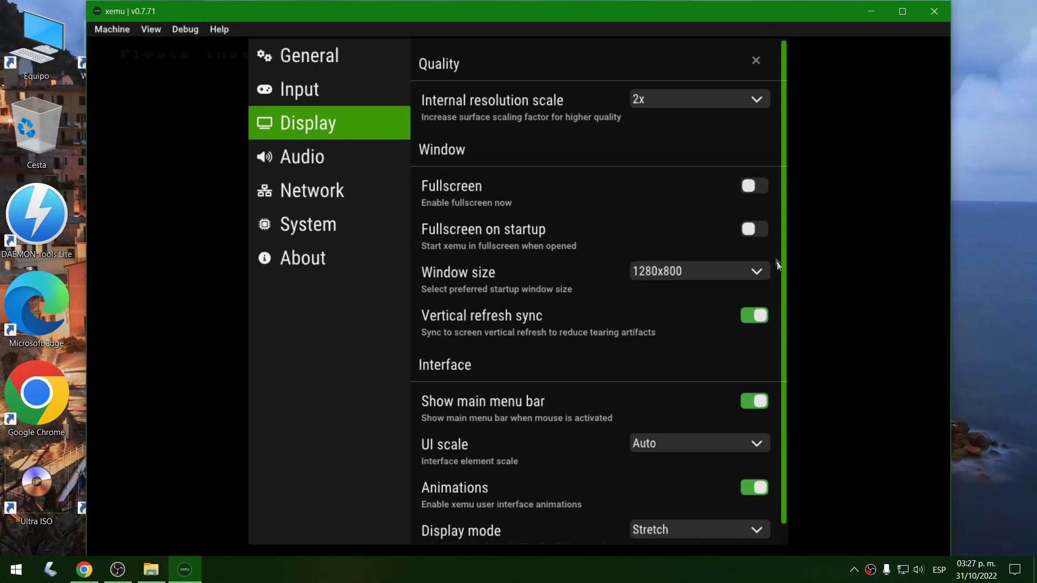
pyautogui.click(361, 168)
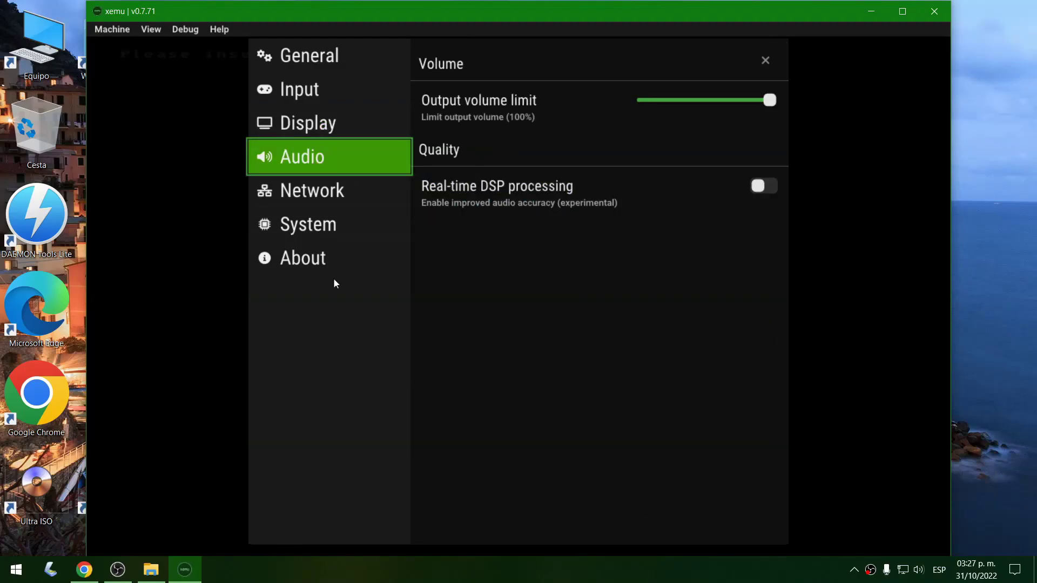
# Enable the virtual network adapter in the Network settings.
pyautogui.click(324, 198)
pyautogui.click(763, 102)
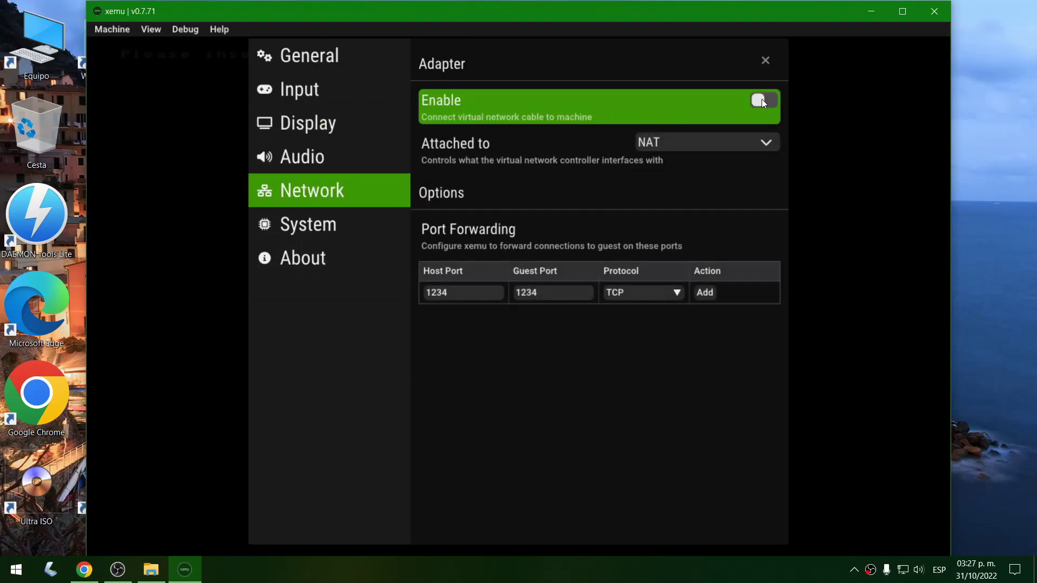
pyautogui.click(775, 110)
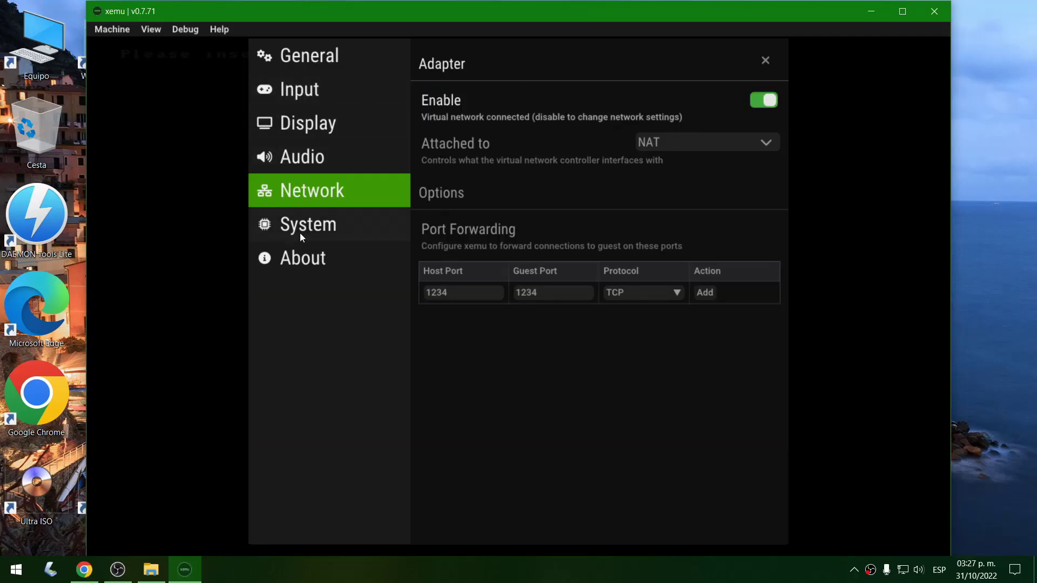
# Set the system memory to 128 MiB and the AV pack to HDTV (Default) in the System settings.
pyautogui.click(324, 232)
pyautogui.click(702, 99)
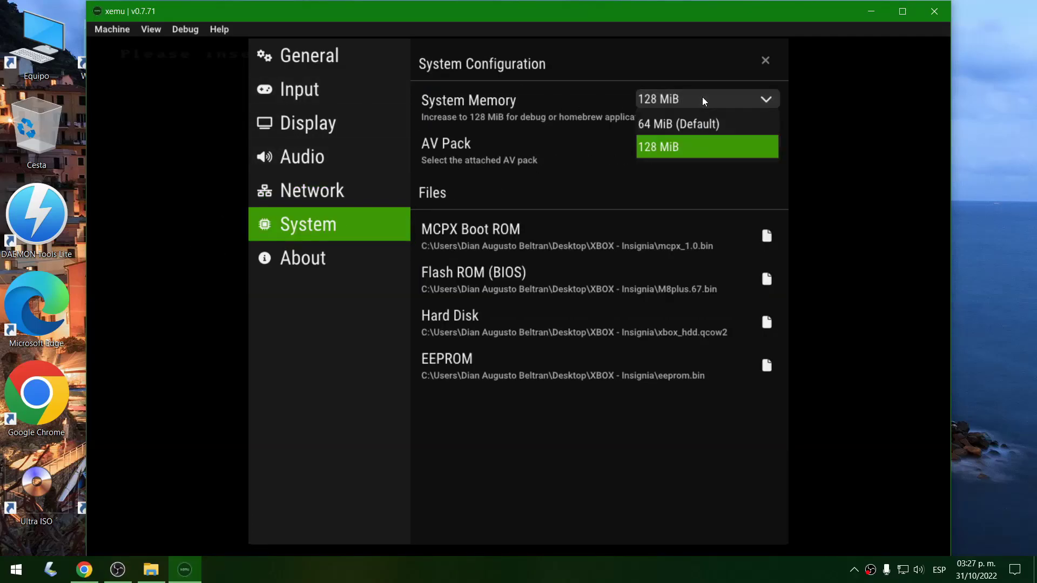
pyautogui.click(685, 147)
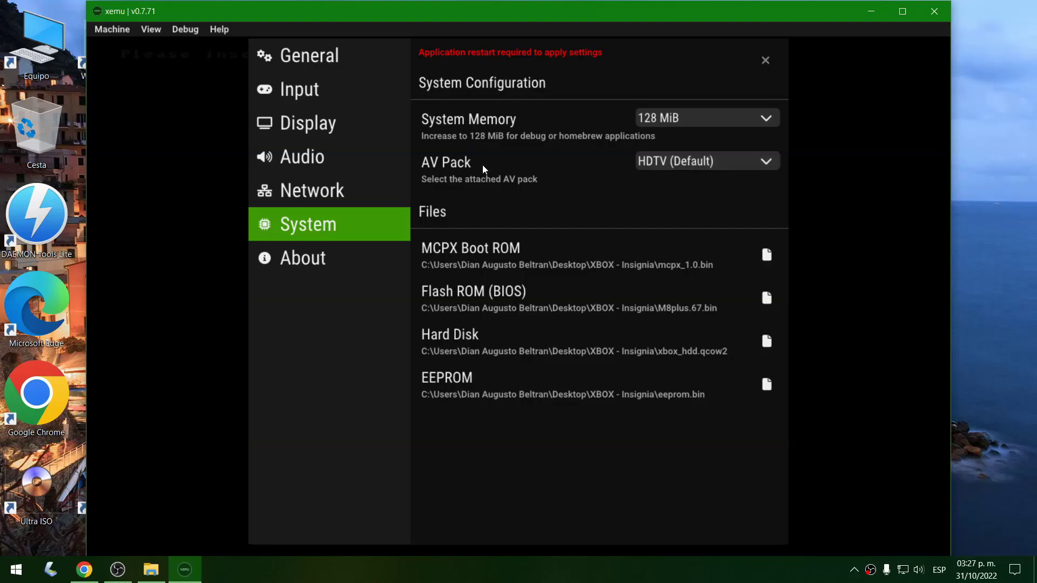
pyautogui.click(722, 162)
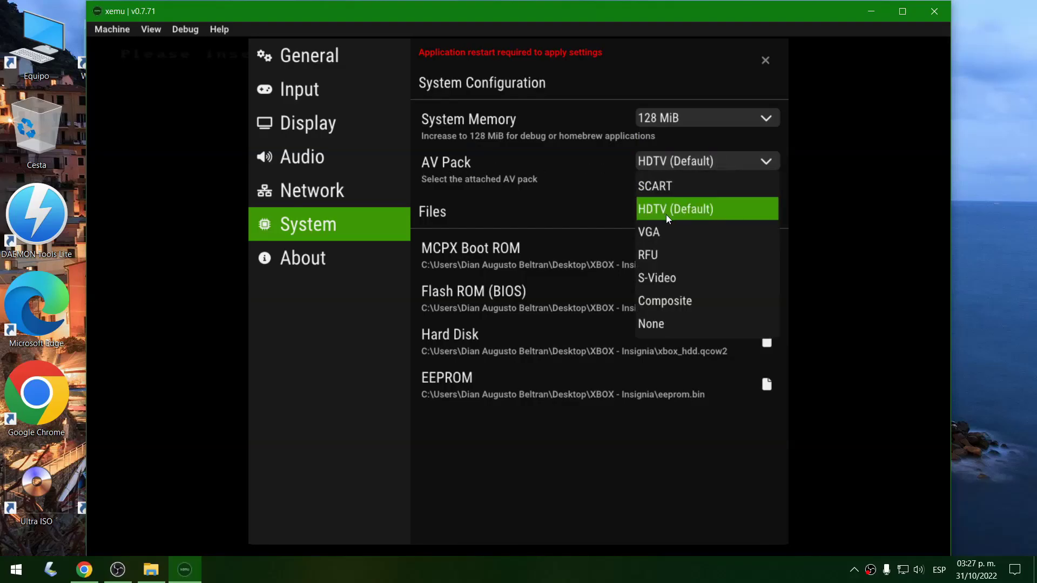
pyautogui.click(681, 218)
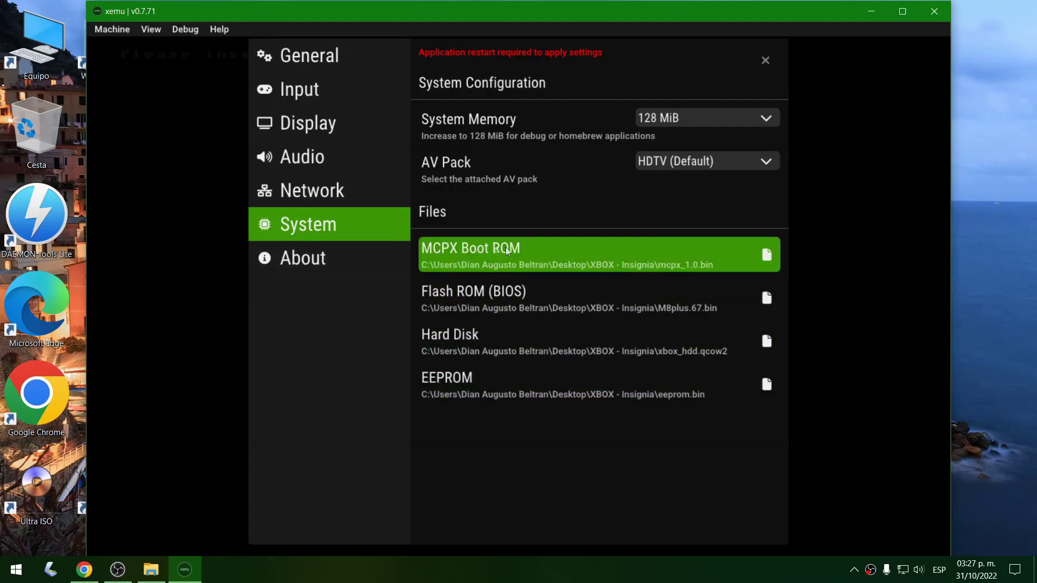
# Assign mcpx_1.0 as the MCPX Boot ROM and M8plus.67 as the Flash ROM (BIOS) from the XBOX - Insignia folder.
pyautogui.click(762, 254)
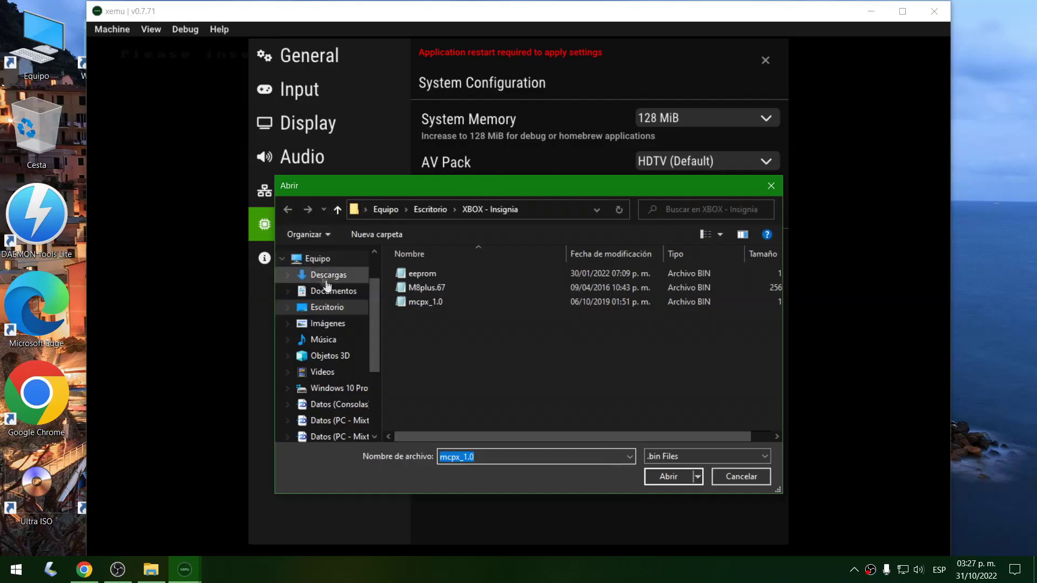
pyautogui.click(319, 308)
pyautogui.doubleClick(427, 286)
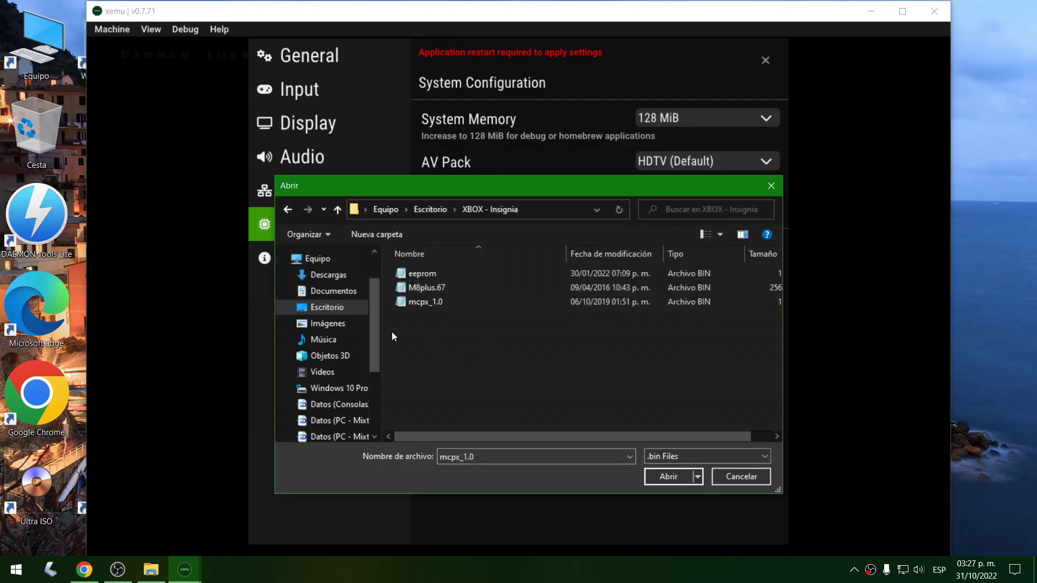
pyautogui.doubleClick(414, 306)
pyautogui.click(768, 298)
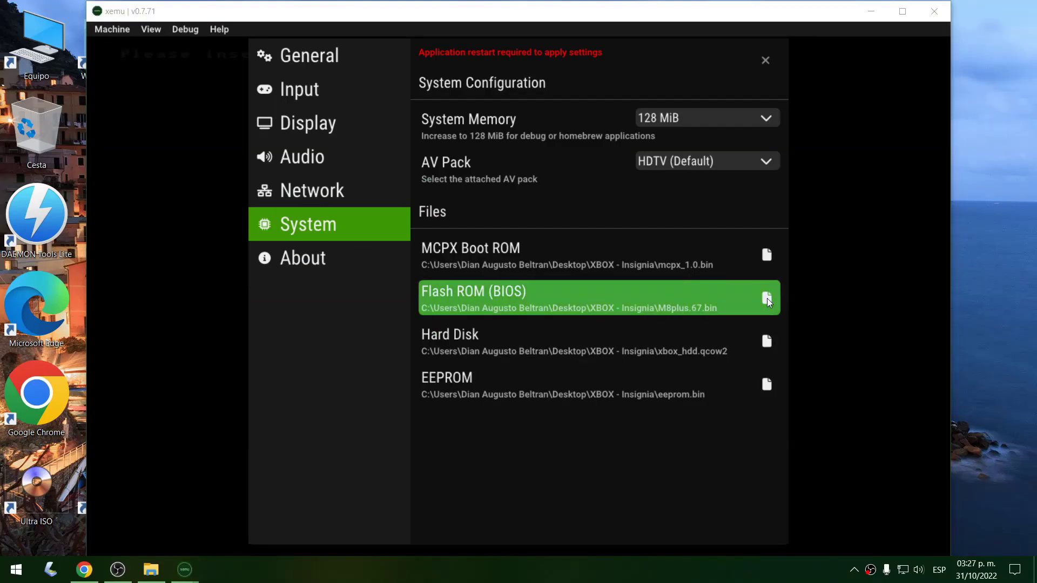
pyautogui.doubleClick(435, 287)
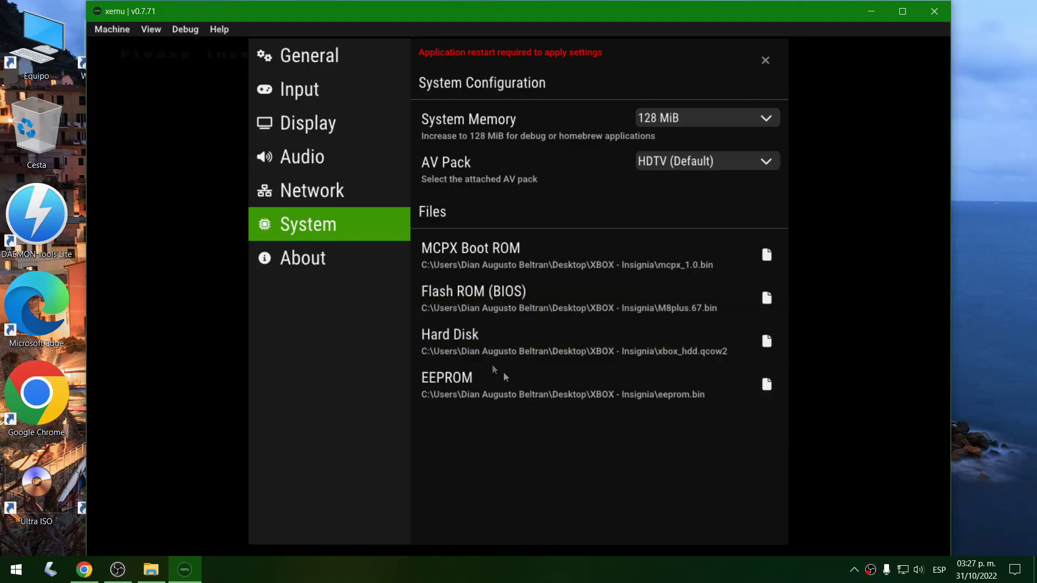
# Assign xbox_hdd.qcow2 from the desktop's XBOX - Insignia folder as the hard disk.
pyautogui.click(770, 339)
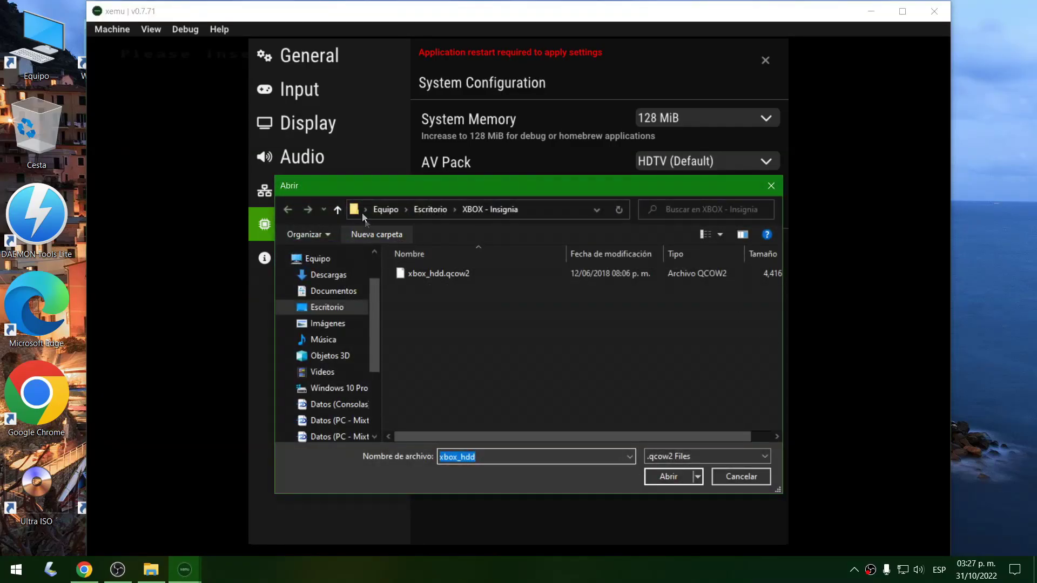
pyautogui.click(324, 307)
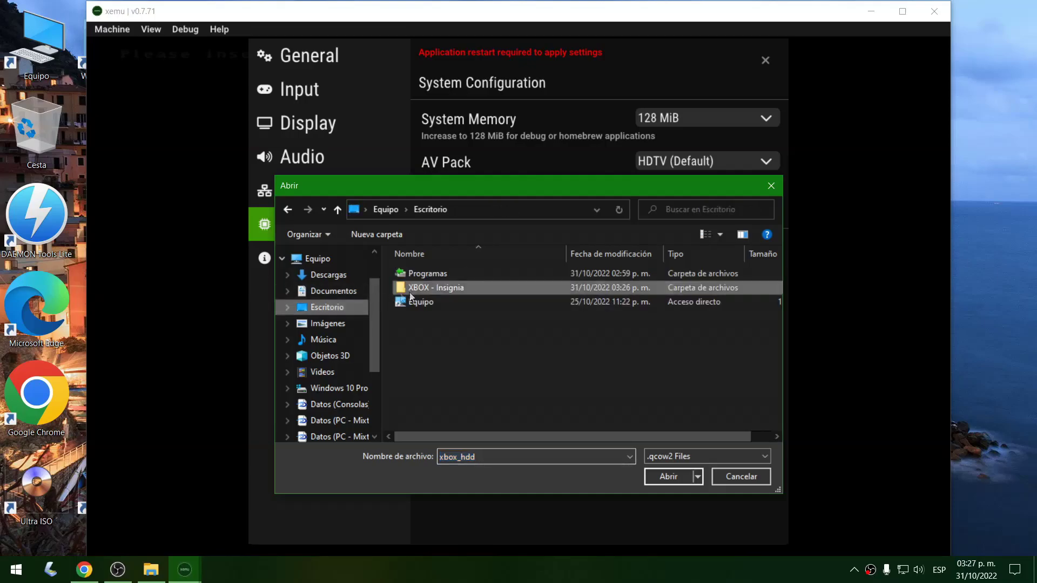
pyautogui.doubleClick(456, 287)
pyautogui.doubleClick(455, 274)
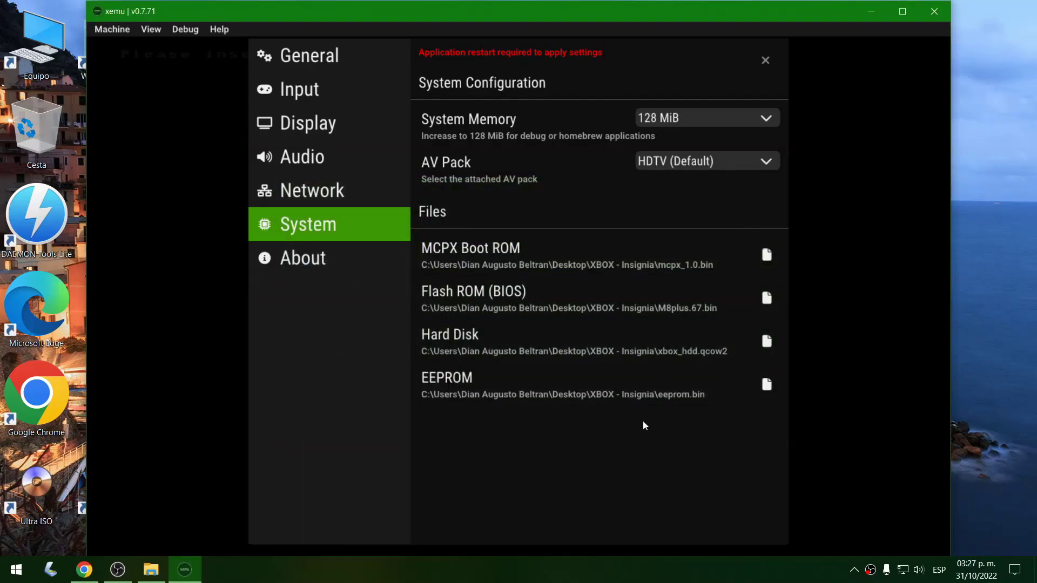
# Assign the eeprom file from the desktop's XBOX - Insignia folder as the EEPROM and close xemu.
pyautogui.click(768, 386)
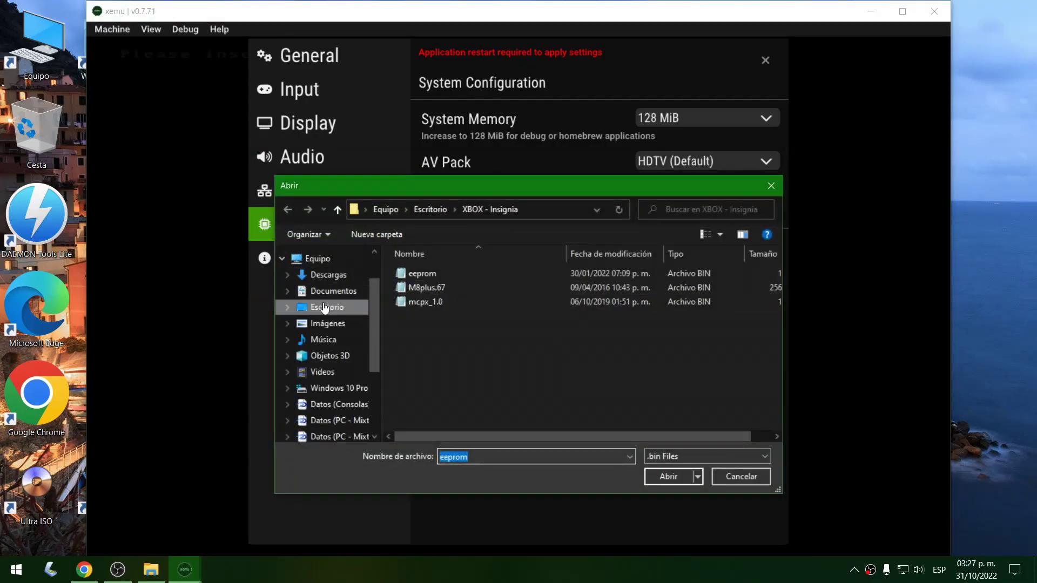
pyautogui.click(326, 307)
pyautogui.doubleClick(435, 292)
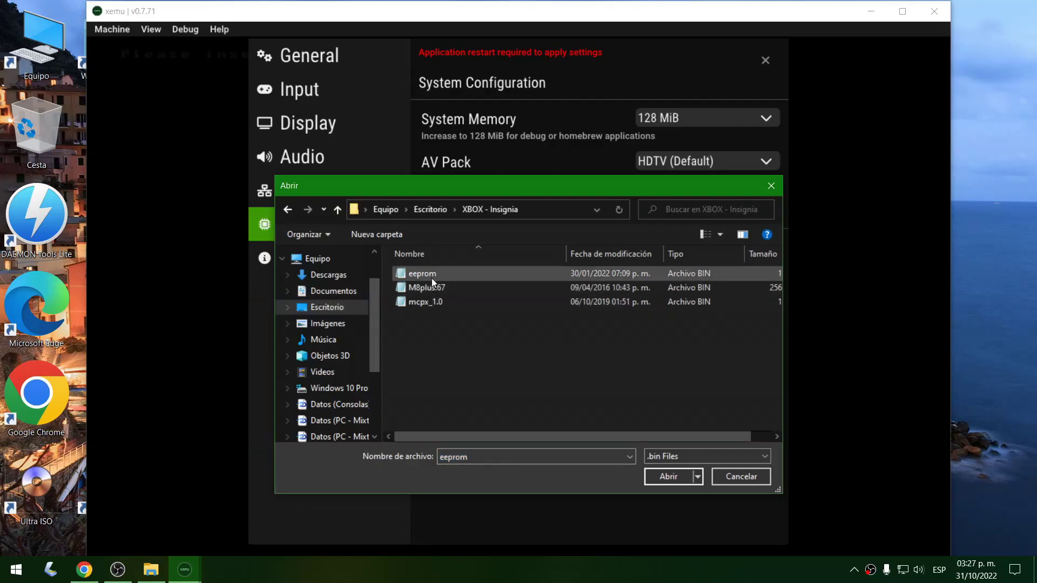
pyautogui.doubleClick(431, 277)
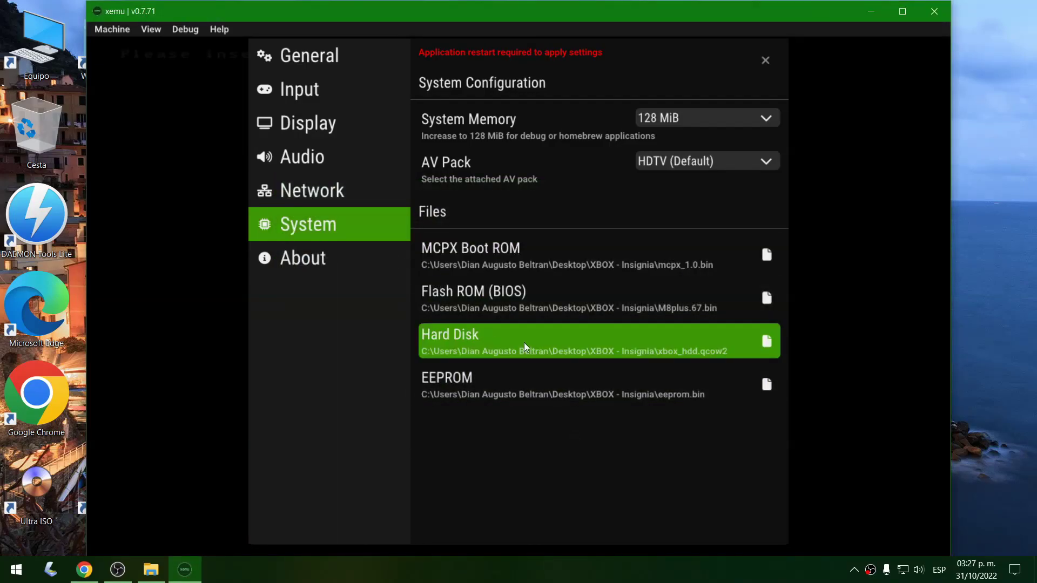
pyautogui.click(949, 9)
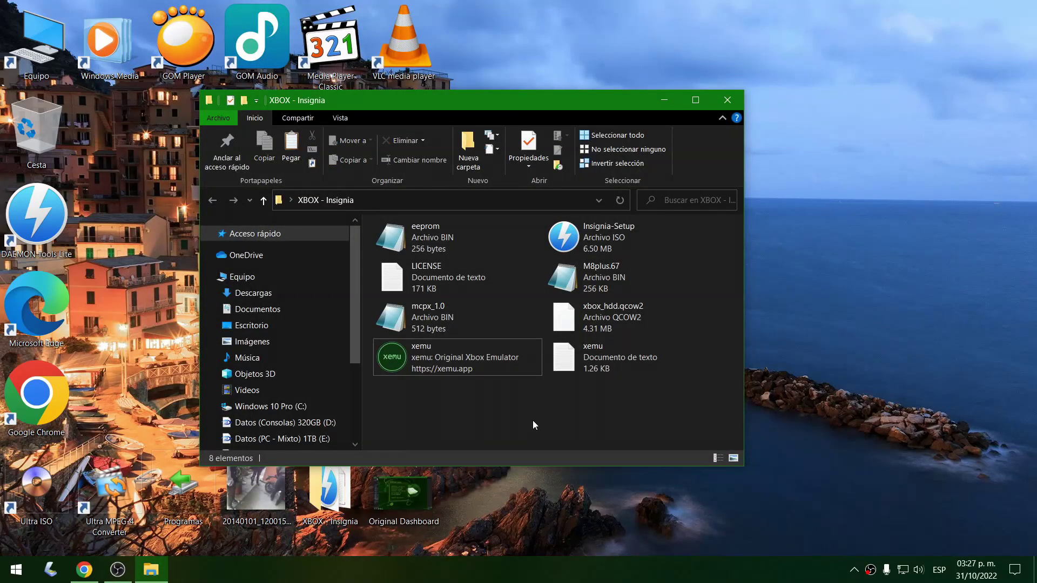
# Launch xemu from the XBOX - Insignia folder and maximize its window.
pyautogui.moveTo(518, 106); pyautogui.dragTo(546, 96)
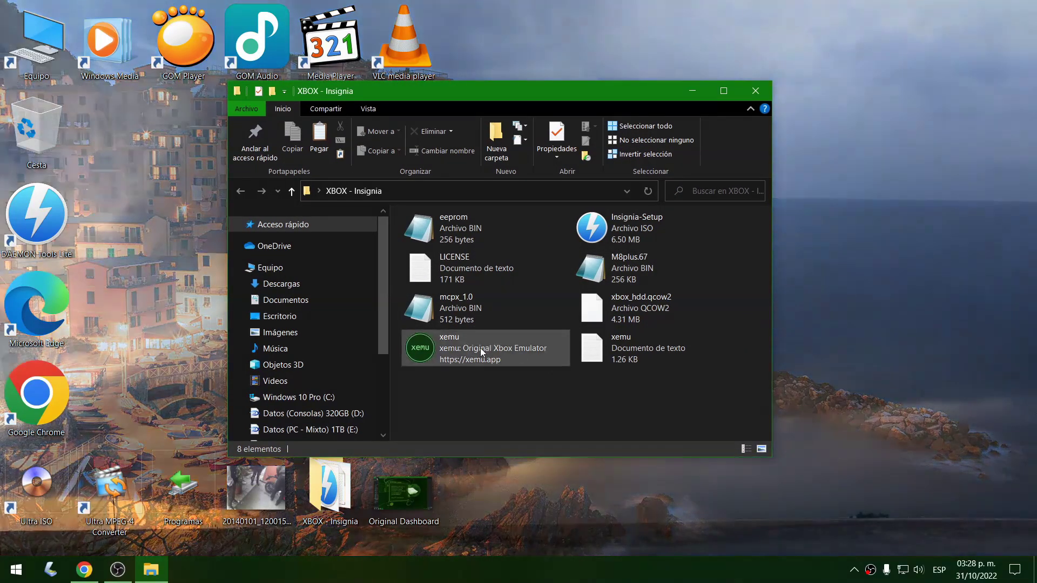
pyautogui.doubleClick(480, 348)
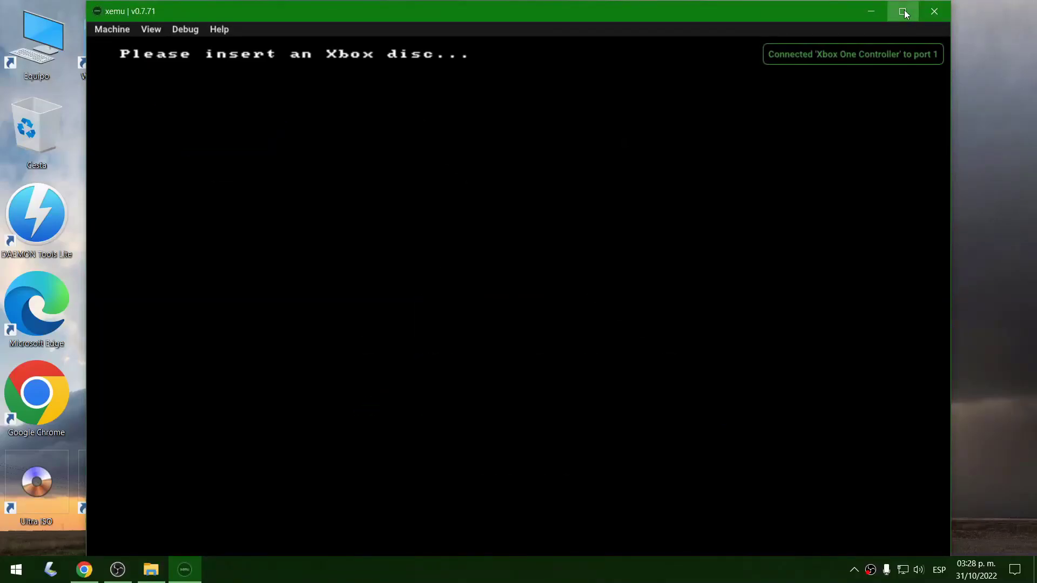
pyautogui.click(902, 11)
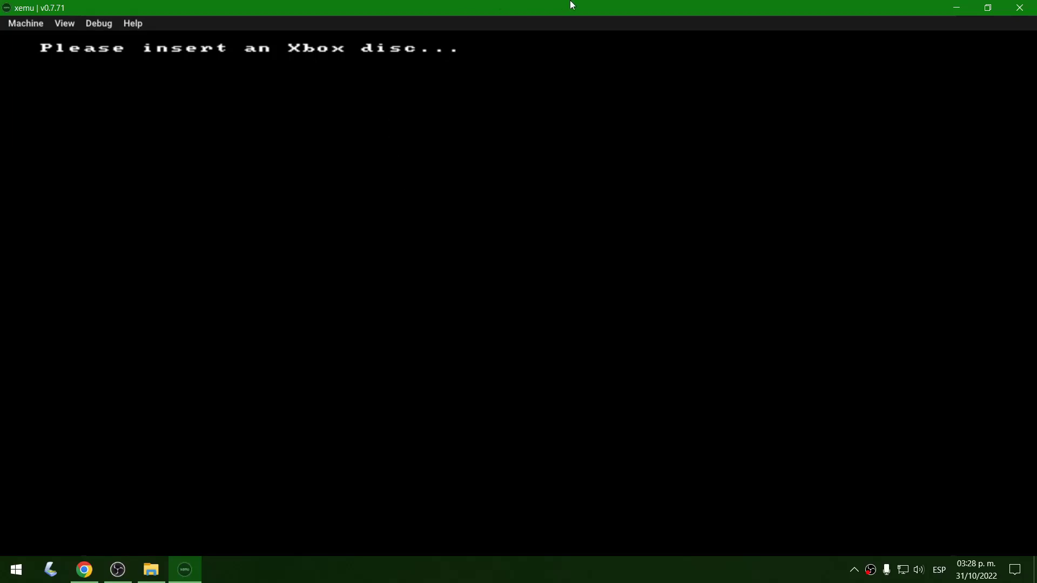
# Start loading a disc image and browse to the XBOX > Software folder on the Datos (Consolas) 8TB (H:) drive.
pyautogui.click(27, 23)
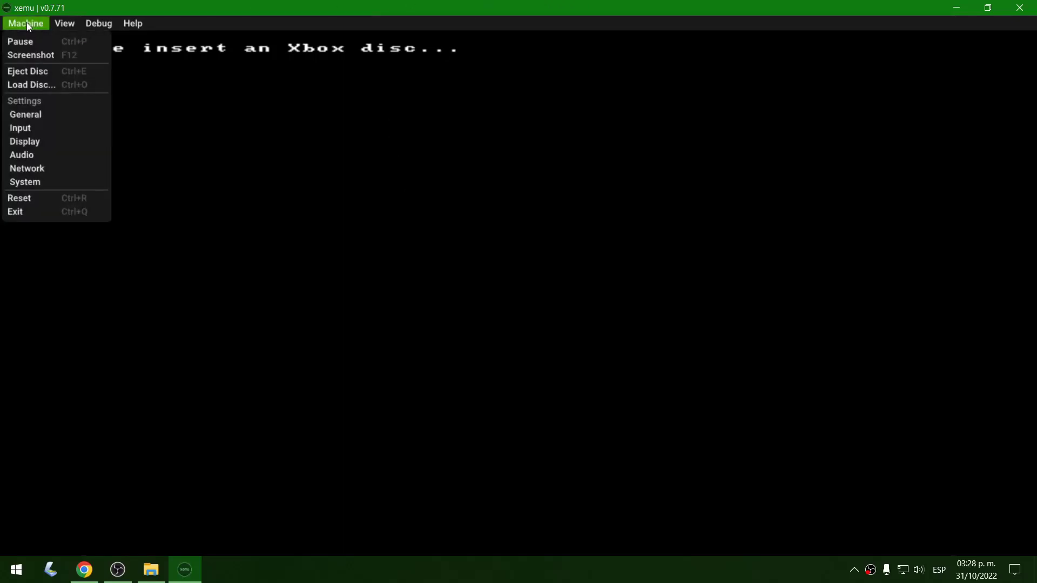
pyautogui.click(28, 85)
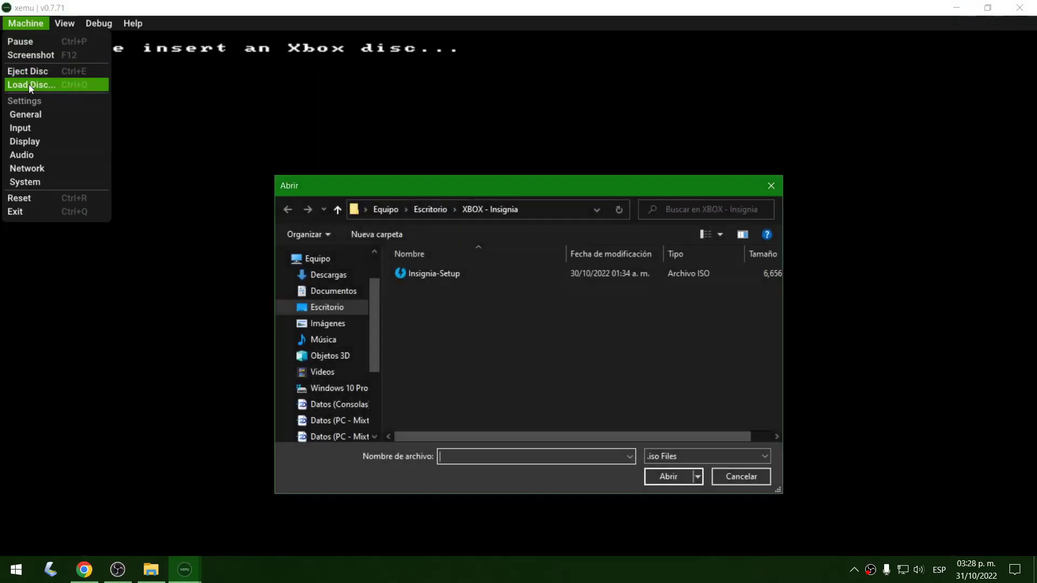
pyautogui.moveTo(493, 186); pyautogui.dragTo(502, 143)
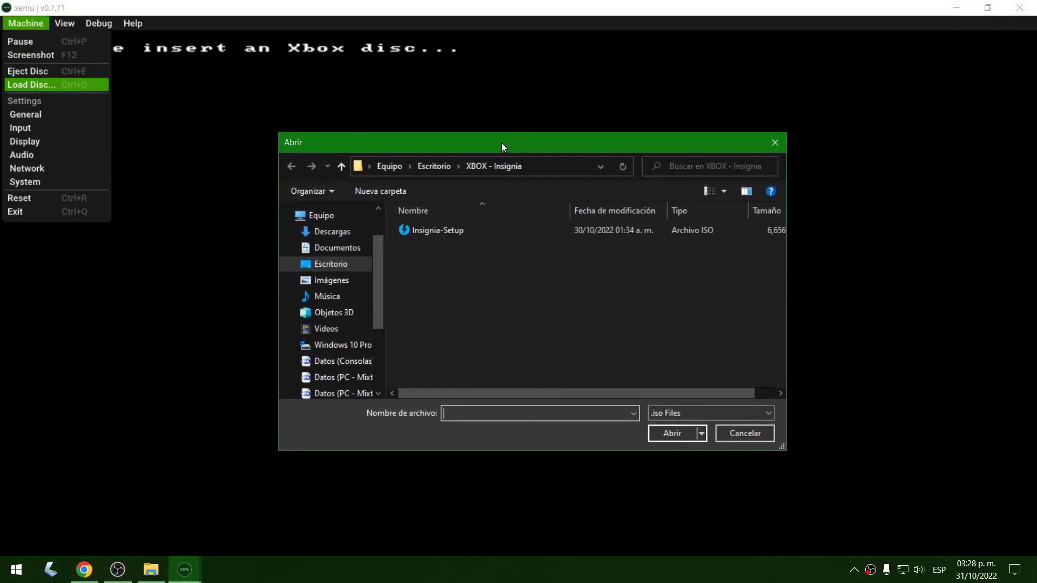
pyautogui.moveTo(376, 249); pyautogui.dragTo(377, 310)
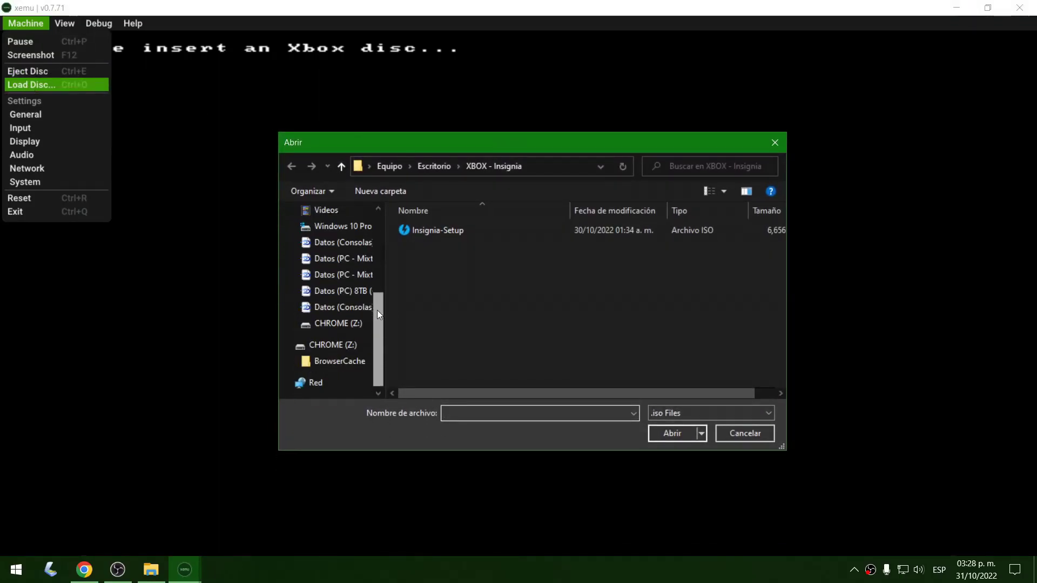
pyautogui.click(349, 309)
pyautogui.moveTo(780, 230); pyautogui.dragTo(780, 285)
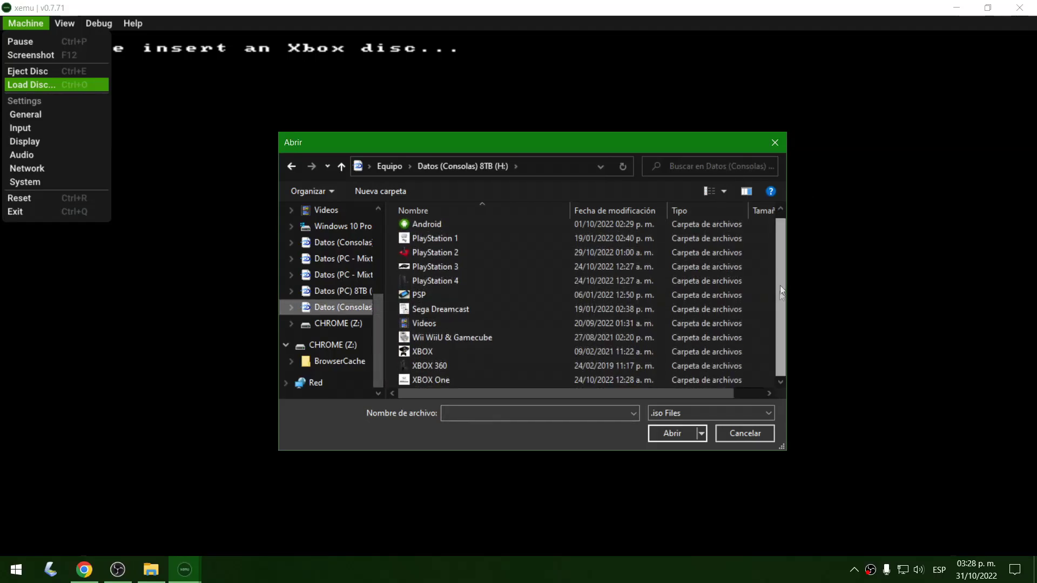
pyautogui.doubleClick(432, 350)
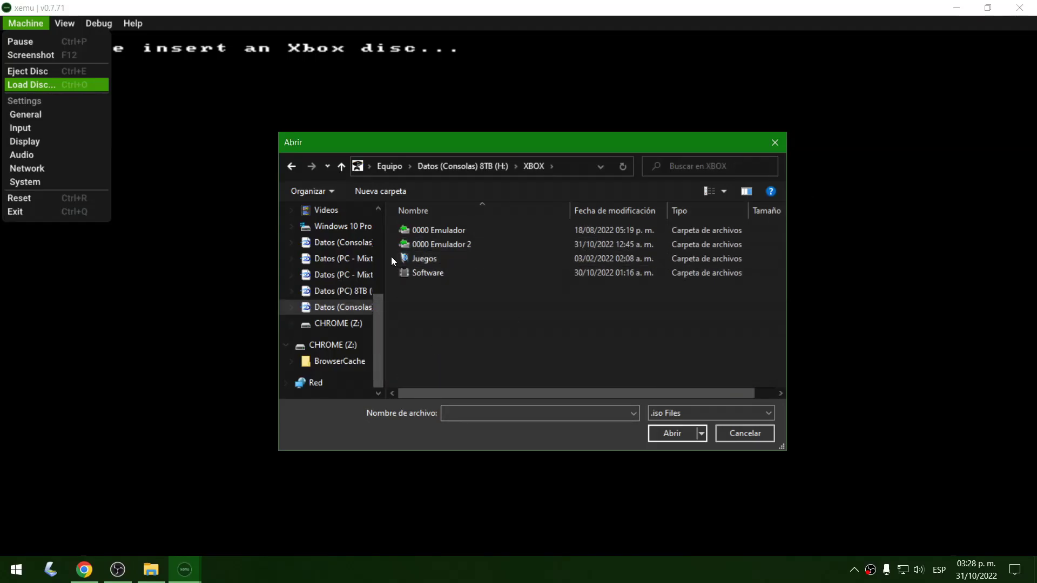
pyautogui.doubleClick(429, 271)
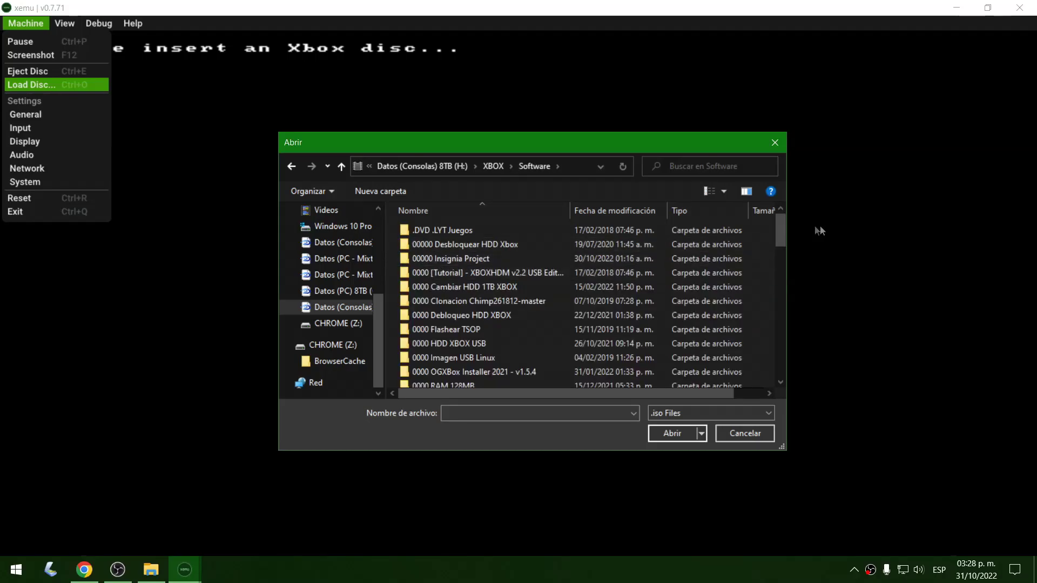
# Load the ZXB Installer DVD 3.3.1 image and reset the machine to boot from it.
pyautogui.press('z')
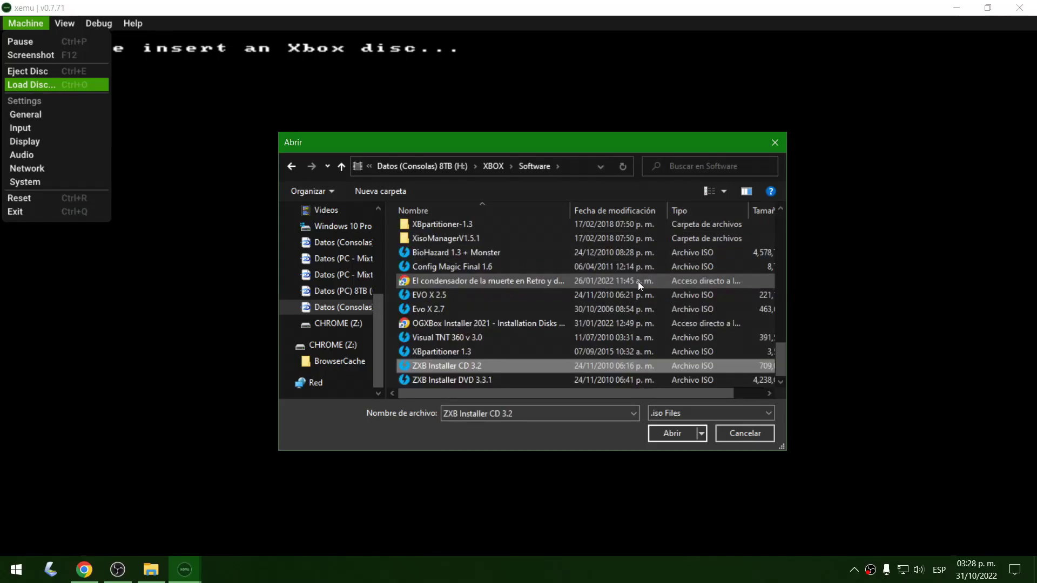
pyautogui.click(456, 382)
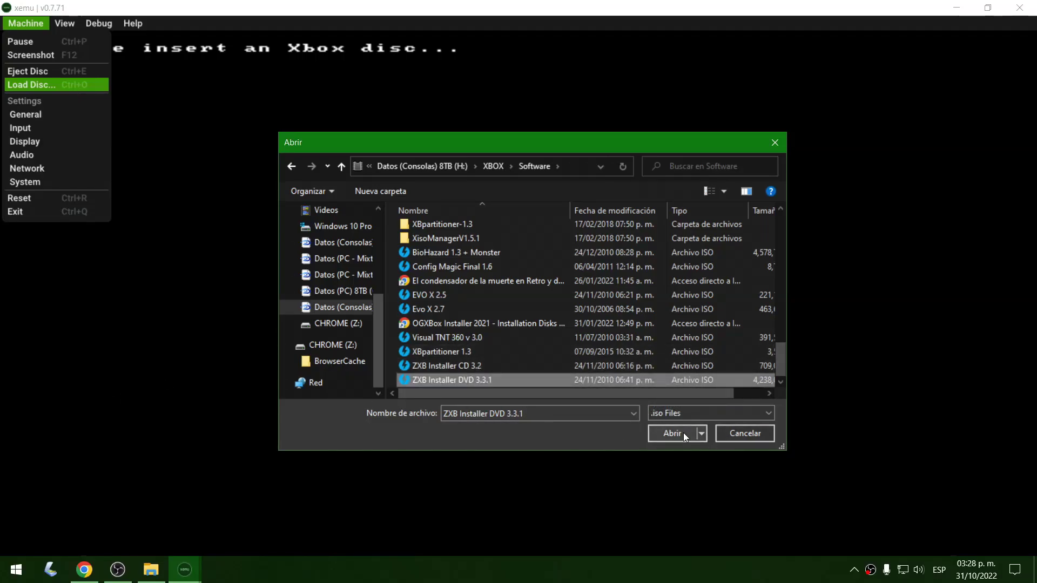
pyautogui.click(667, 433)
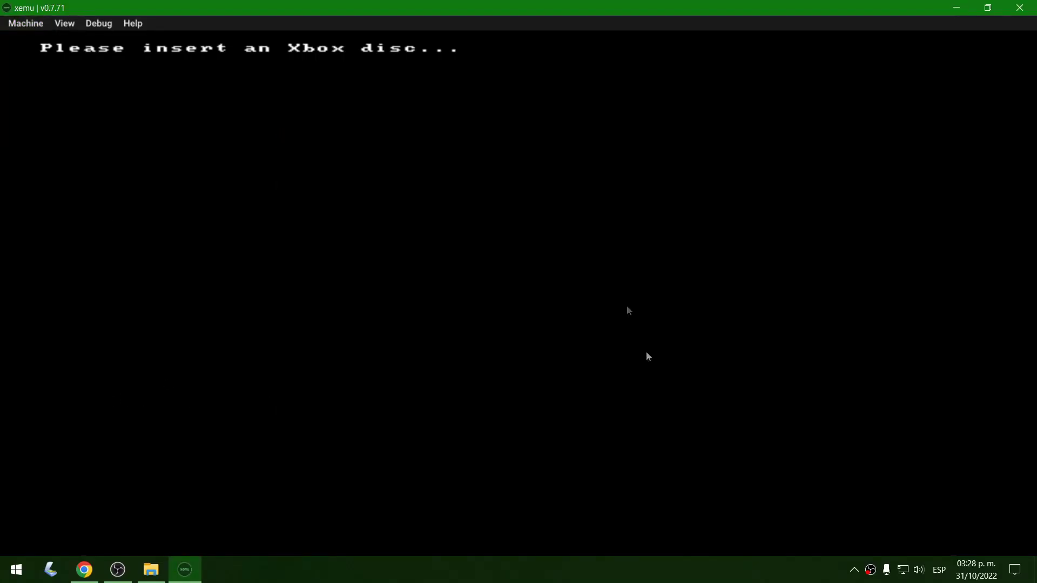
pyautogui.click(40, 20)
pyautogui.click(22, 196)
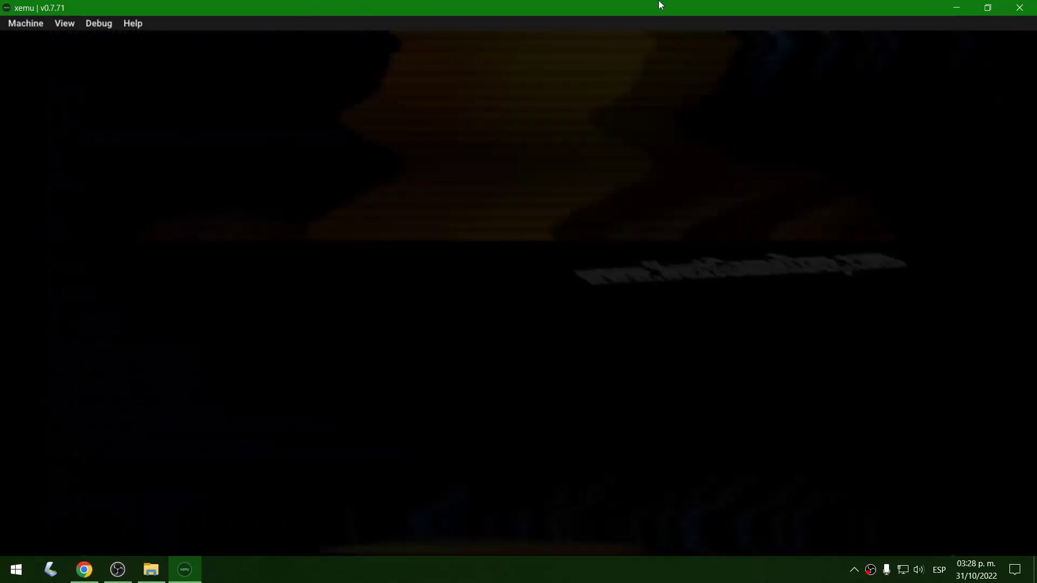
# Run Formato Completo from the installer's Menu de Formato, confirm the hard disk format, and return to the main menu.
pyautogui.press('Down')
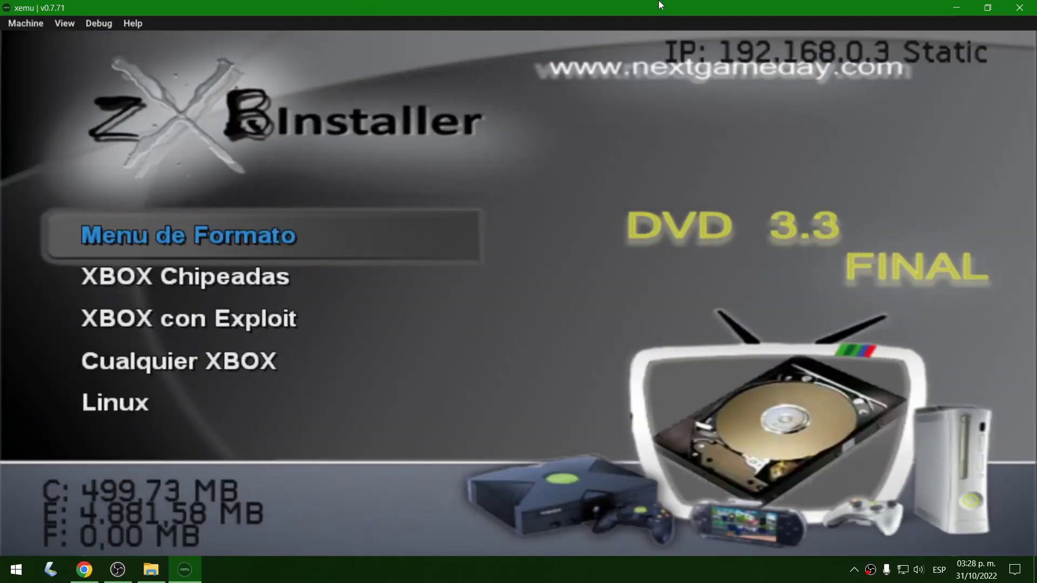
pyautogui.press('Return')
pyautogui.press('Return')
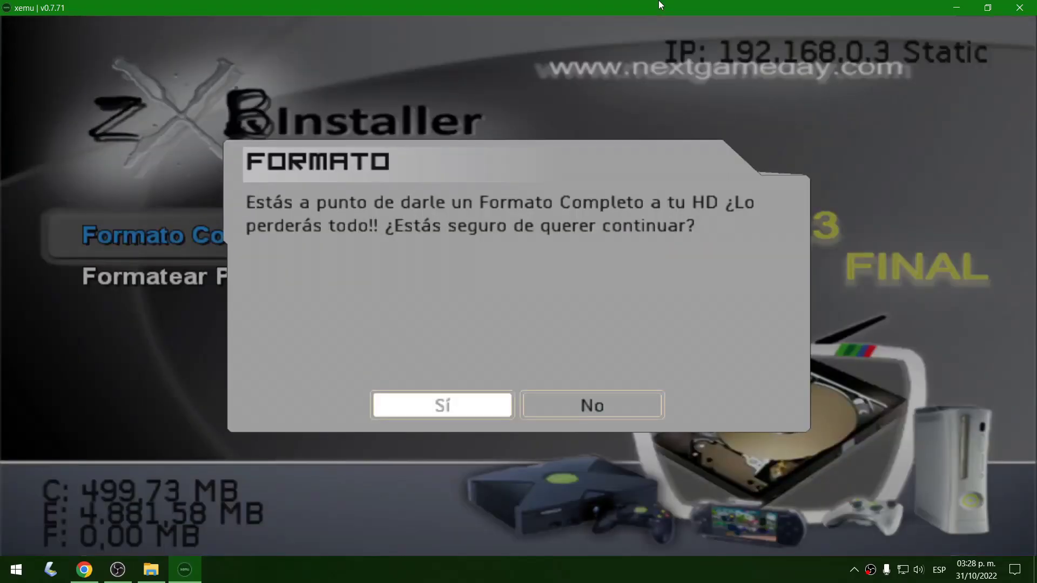
pyautogui.press('Return')
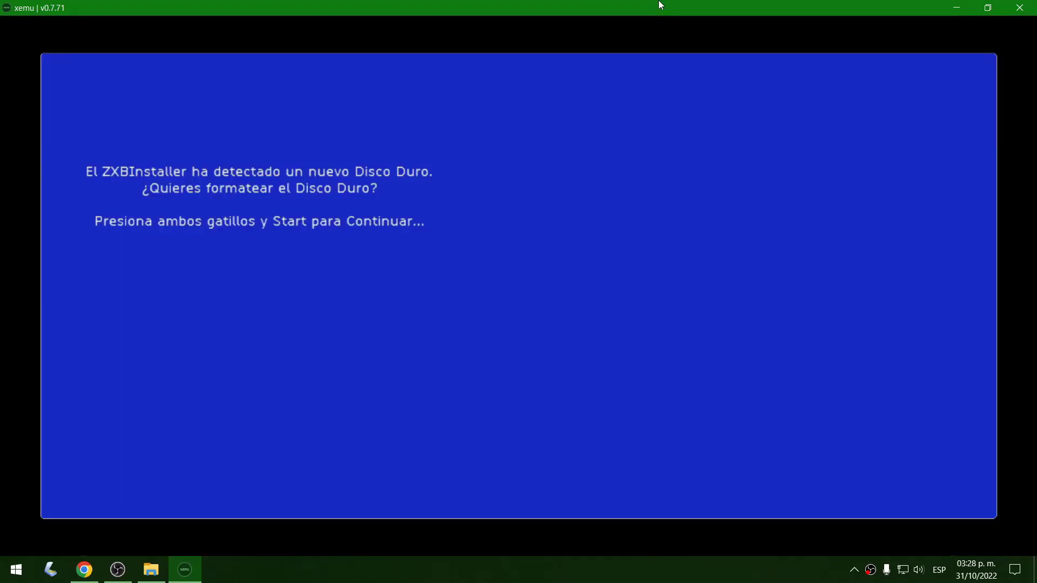
pyautogui.press('Return')
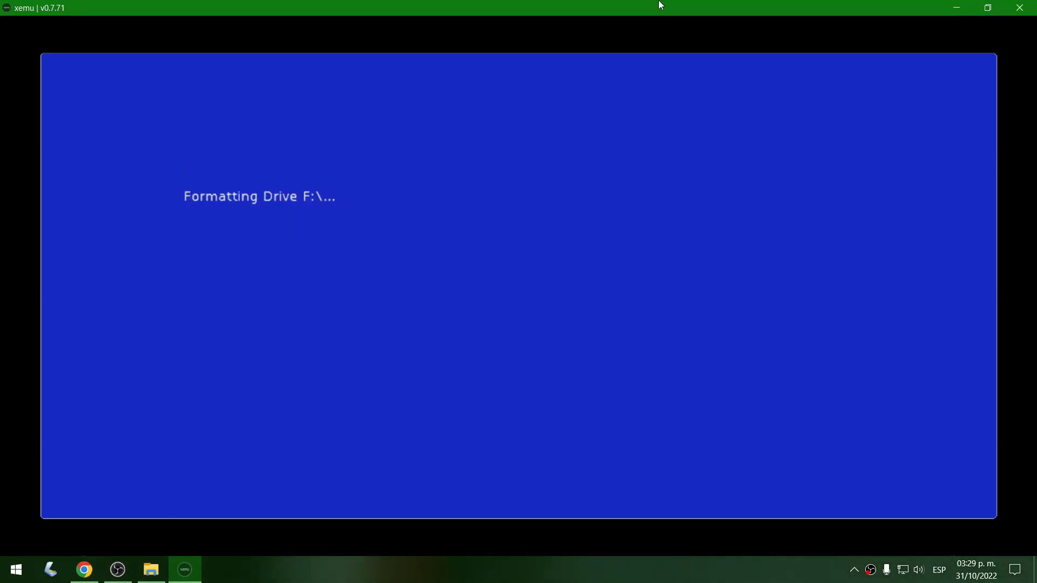
pyautogui.hotkey('w', 'o', 'Return')
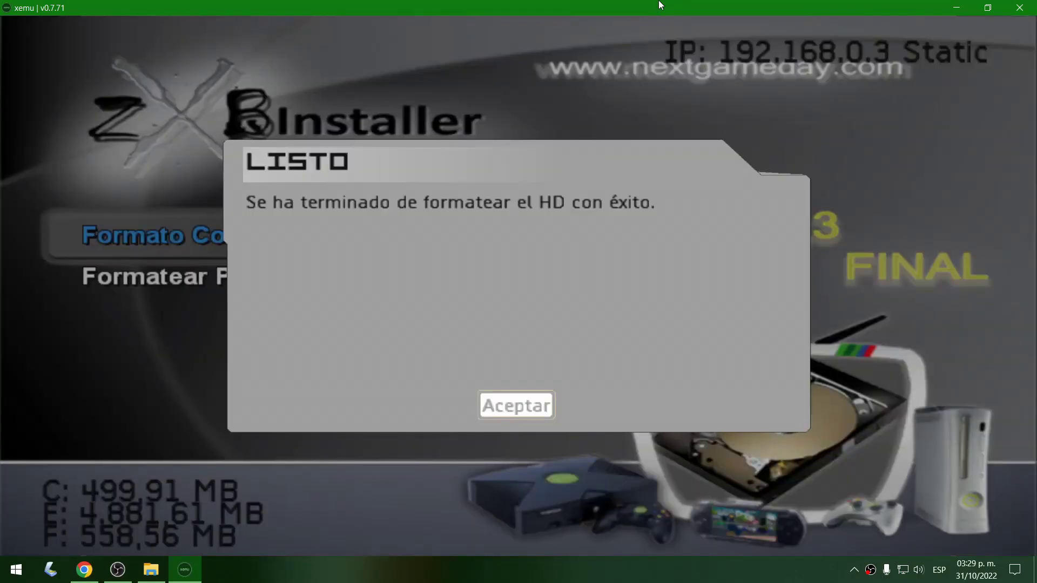
pyautogui.press('a')
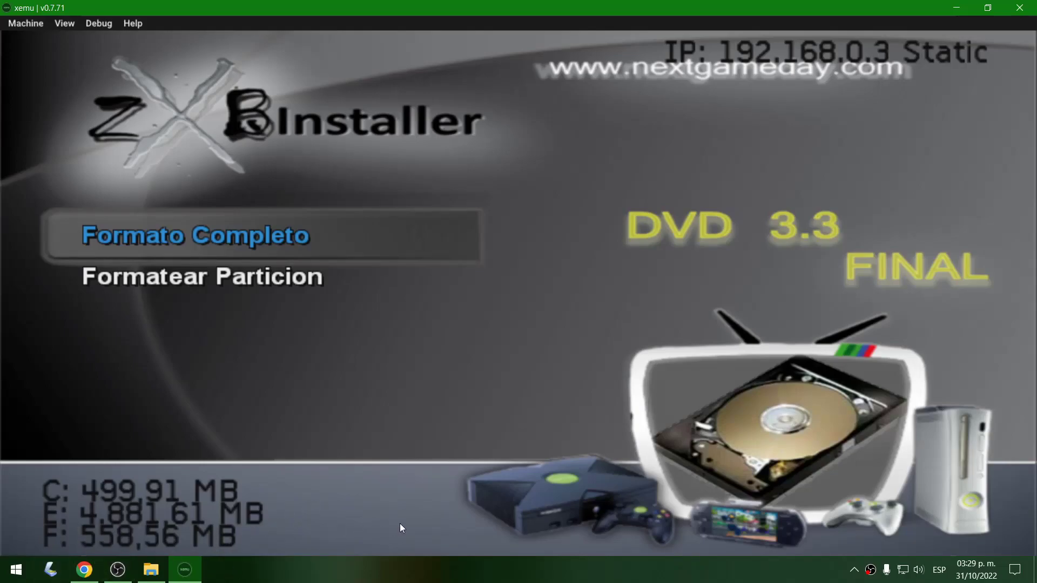
pyautogui.press('b')
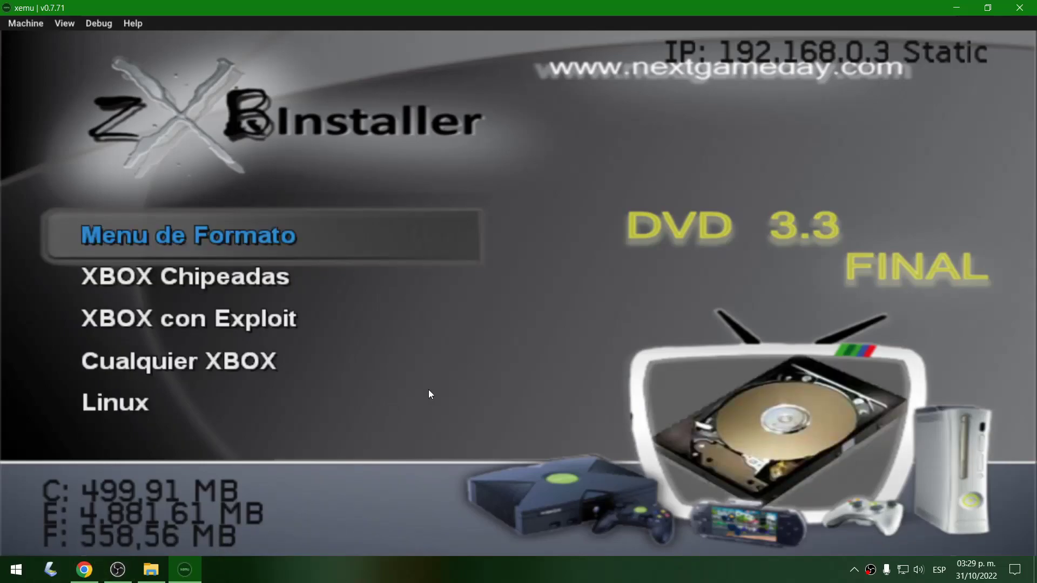
# Run the installer's XBOX de Fabrica option to restore the original factory dashboard files on the hard disk.
pyautogui.press('Down')
pyautogui.press('Down')
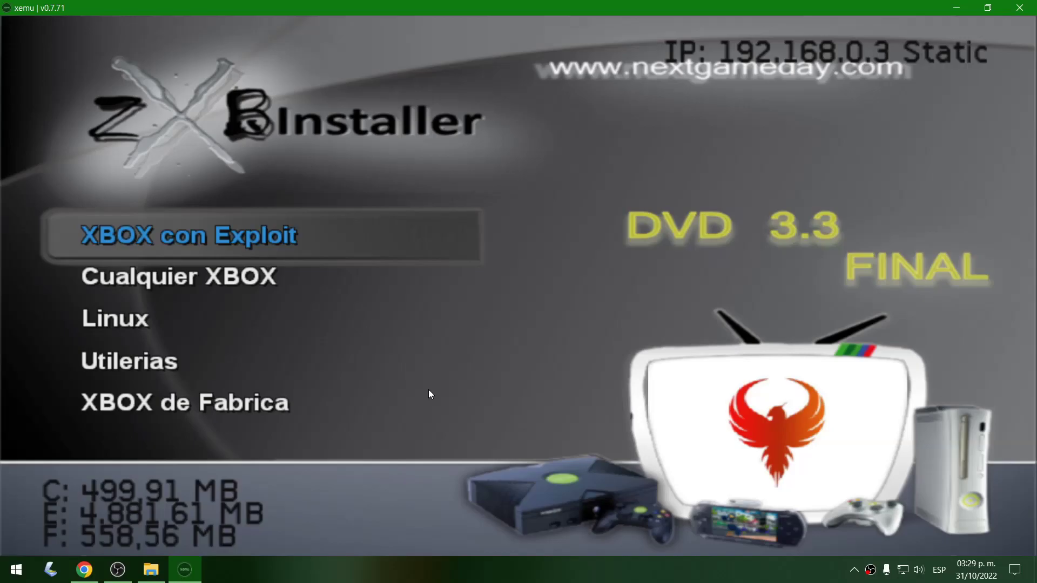
pyautogui.press('Down')
pyautogui.press('Down')
pyautogui.press('Down')
pyautogui.press('Down')
pyautogui.press('a')
pyautogui.press('a')
pyautogui.press('b')
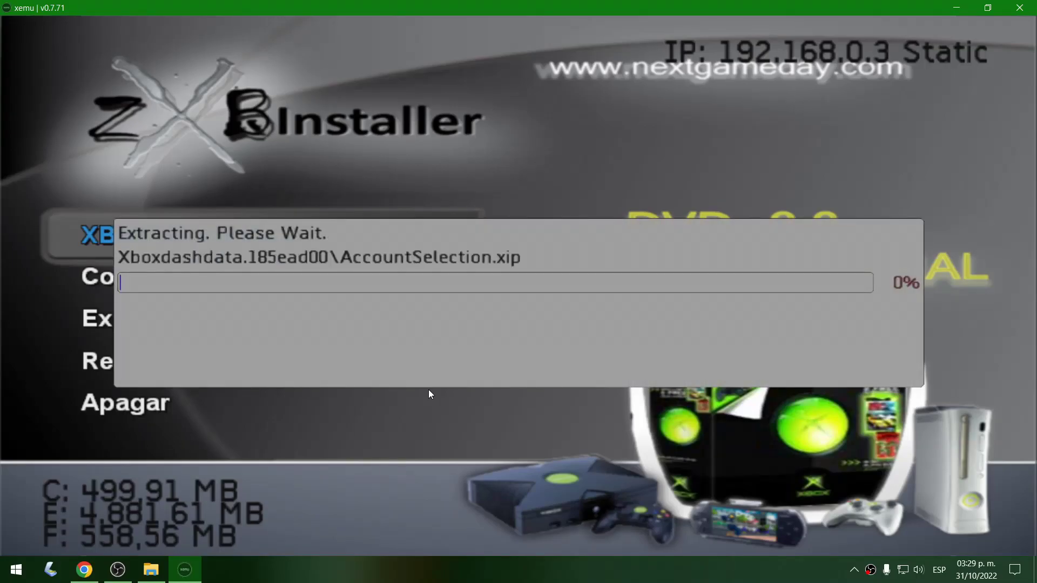
# Check the dashboard version shown in the desktop's Original Dashboard image, then return to xemu.
pyautogui.click(956, 7)
pyautogui.doubleClick(394, 496)
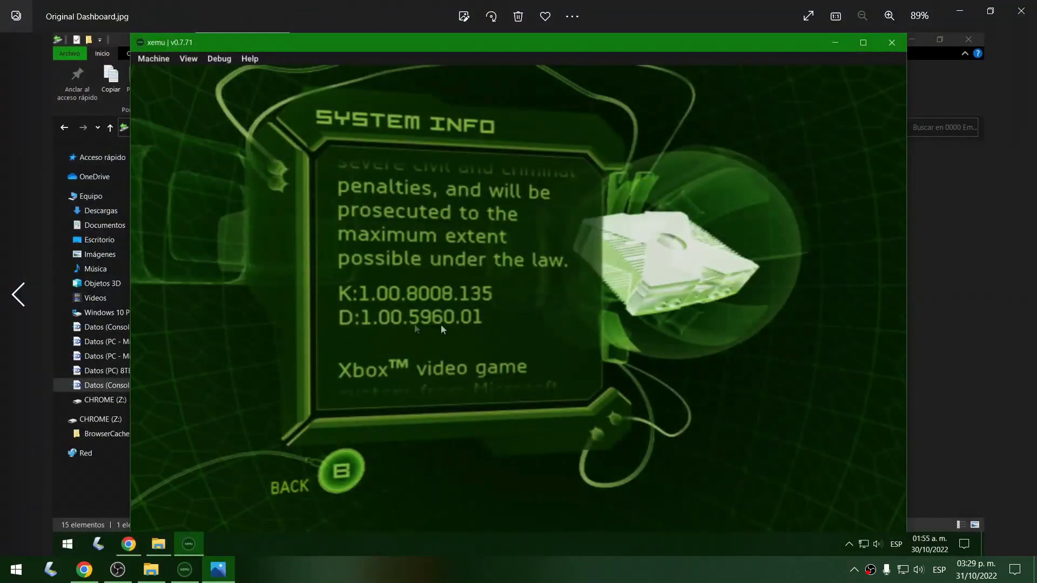
pyautogui.click(1021, 11)
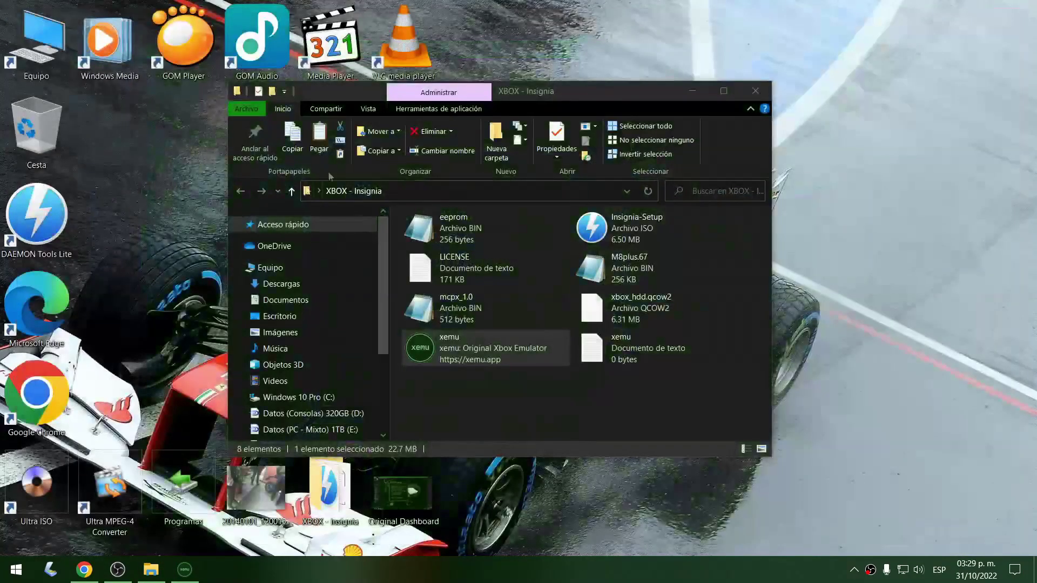
pyautogui.click(184, 569)
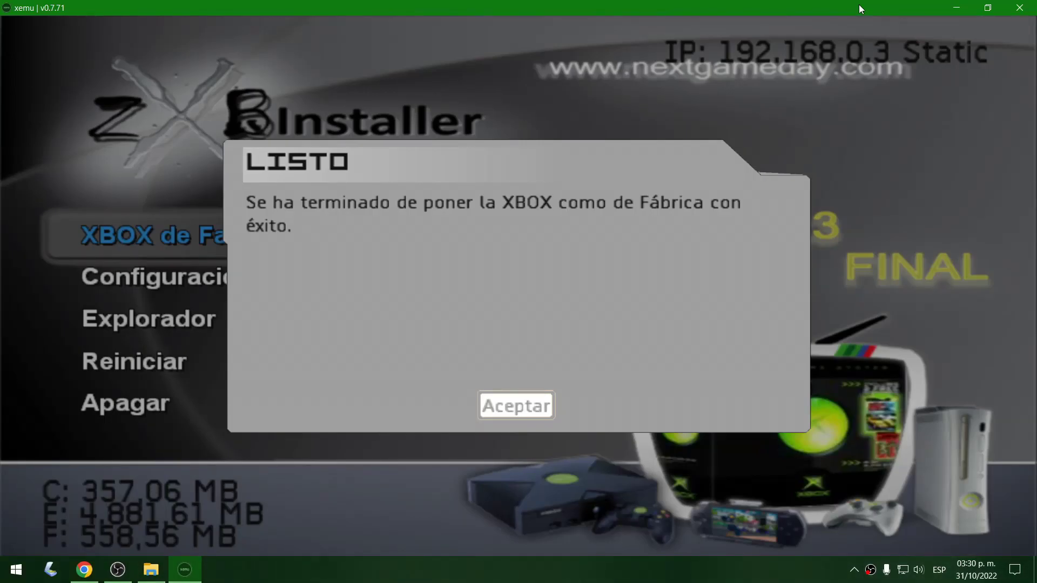
# Acknowledge the factory restore message and shut down the console with the installer's Apagar option.
pyautogui.press('a')
pyautogui.press('Down')
pyautogui.press('Down')
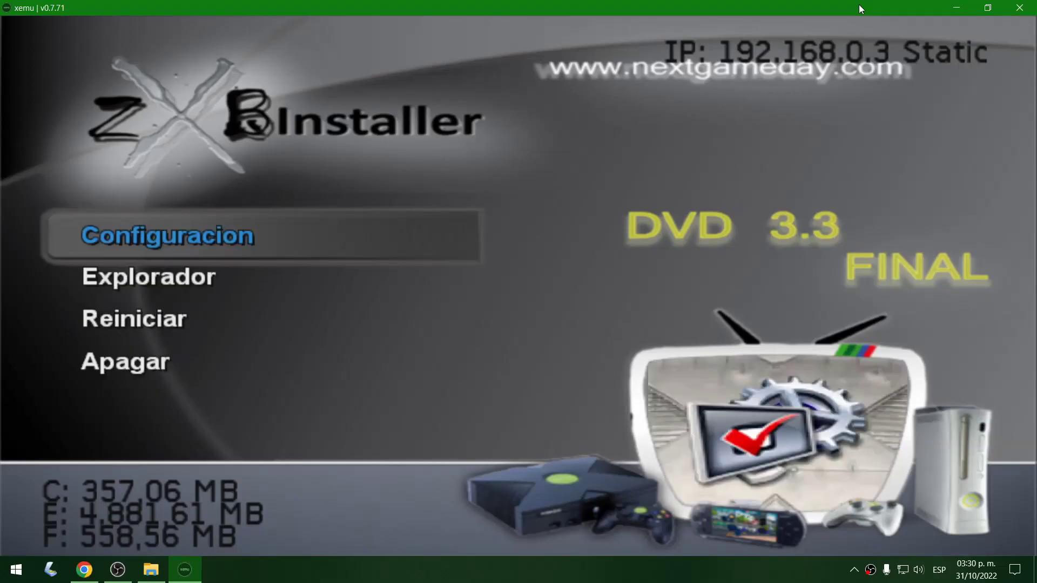
pyautogui.press('Down')
pyautogui.press('Down')
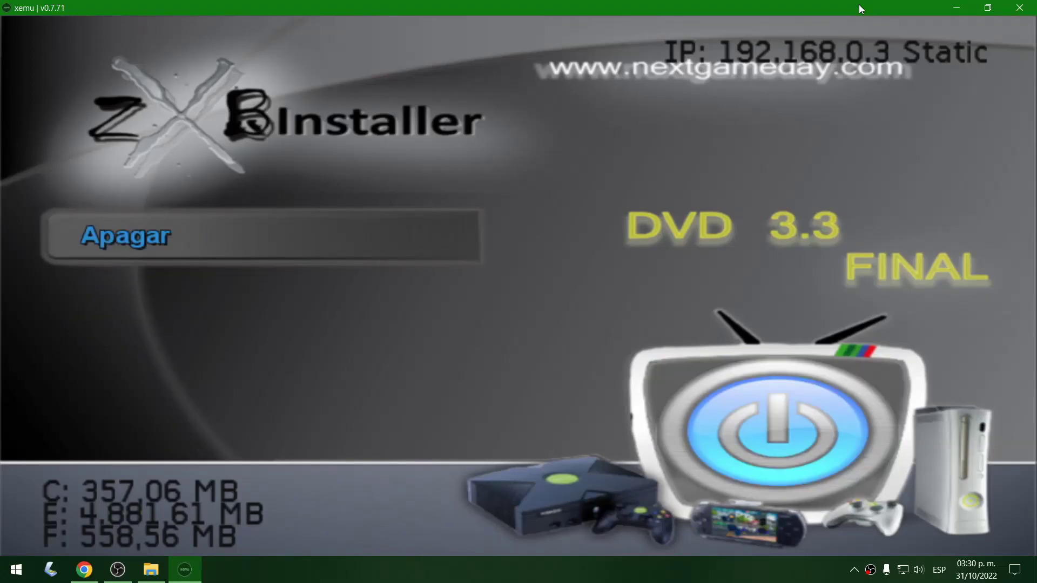
pyautogui.press('a')
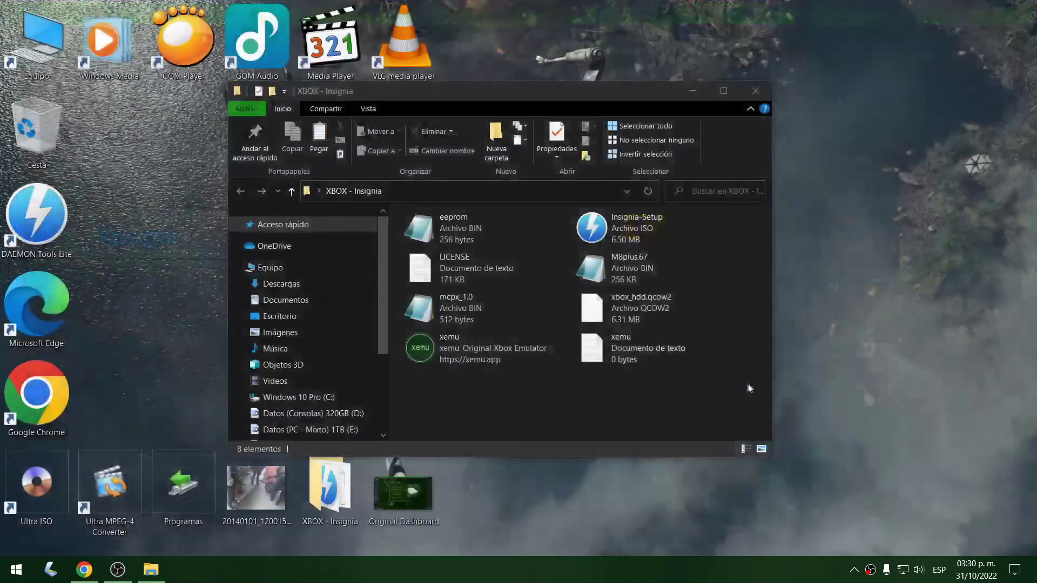
# Relaunch xemu in a maximized window with the disc ejected and reset the machine to boot from the hard disk.
pyautogui.doubleClick(470, 358)
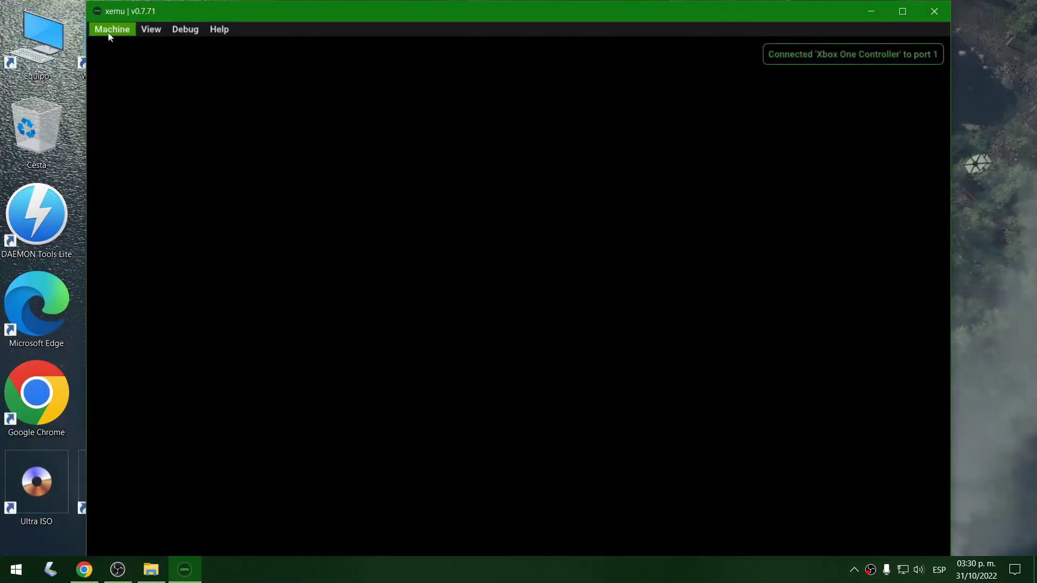
pyautogui.click(112, 30)
pyautogui.click(116, 86)
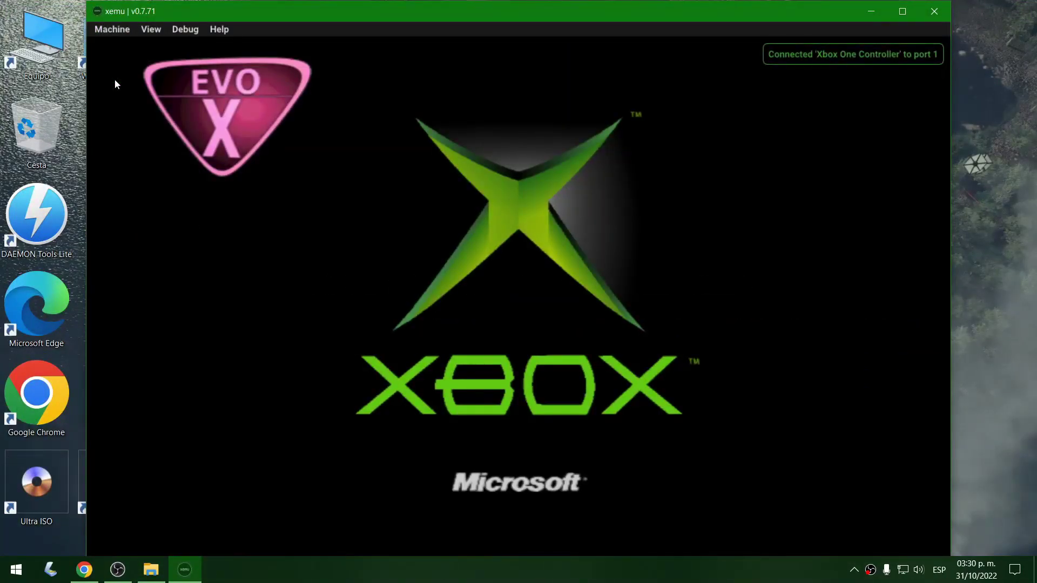
pyautogui.click(904, 8)
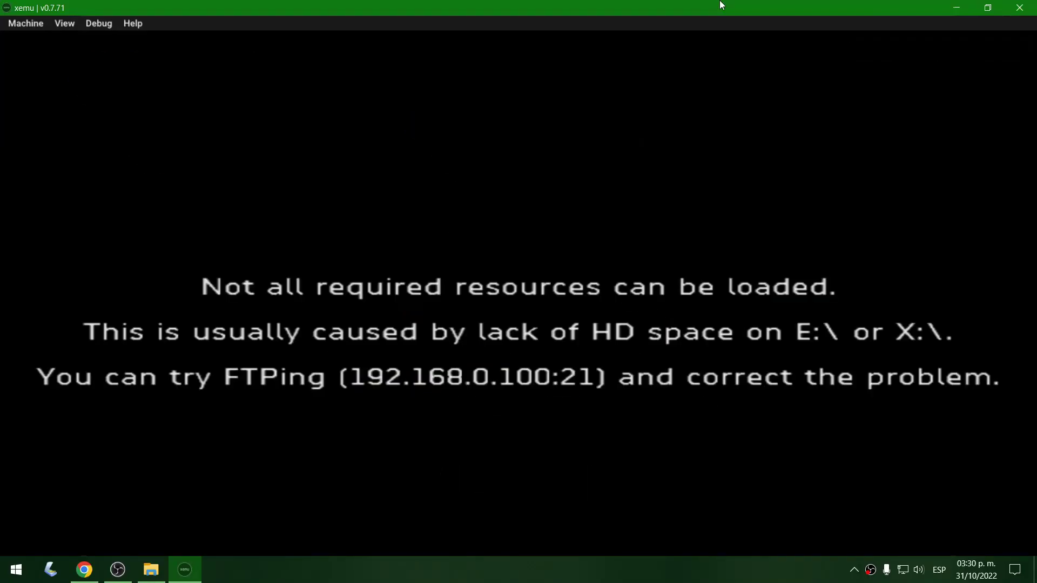
pyautogui.click(25, 23)
pyautogui.click(32, 192)
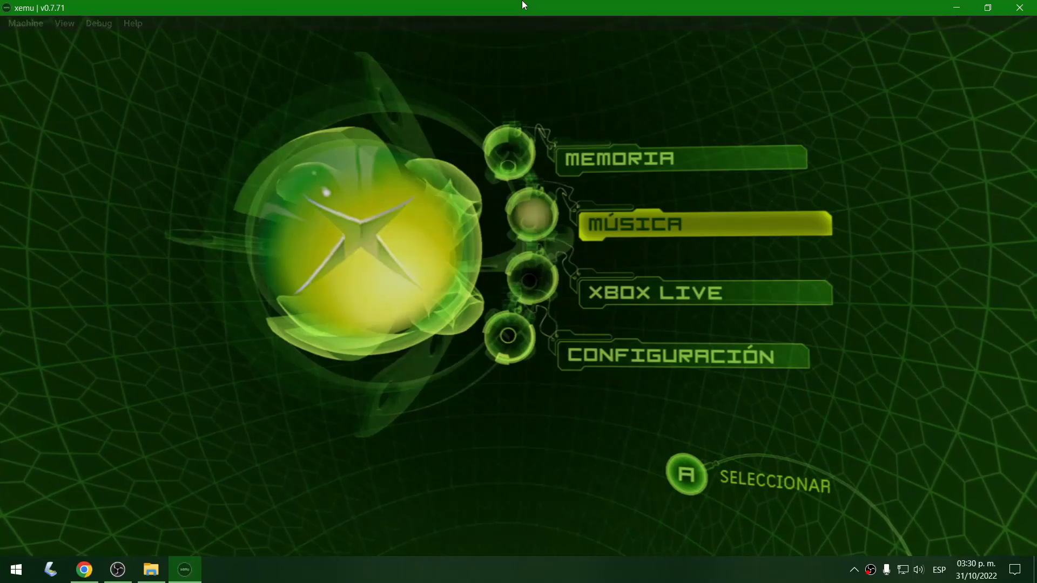
# Look through the main menu entries of the original Xbox dashboard, including Música and Xbox Live.
pyautogui.press('Up')
pyautogui.press('Down')
pyautogui.press('Down')
pyautogui.press('Down')
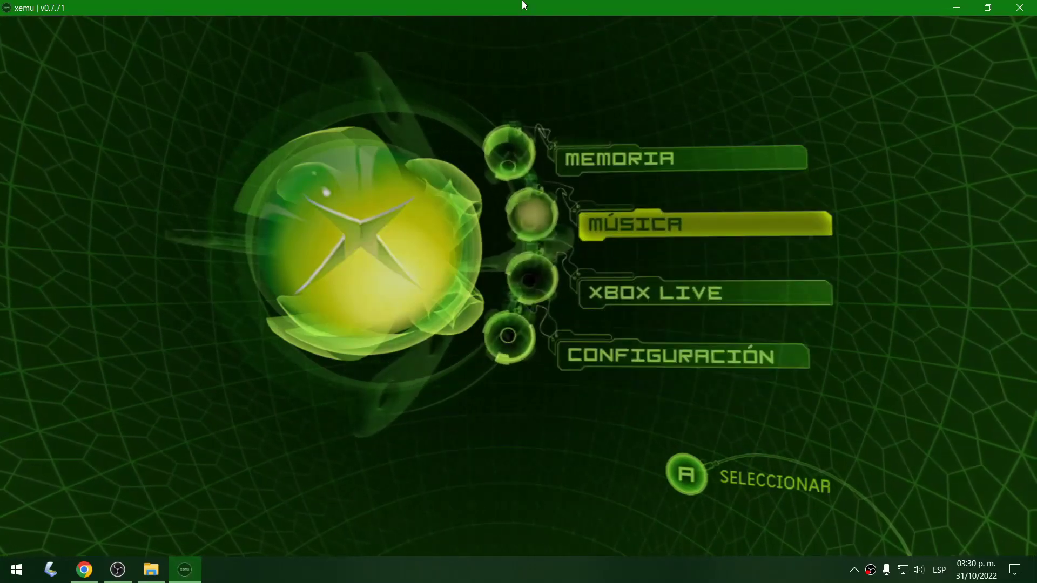
pyautogui.press('Up')
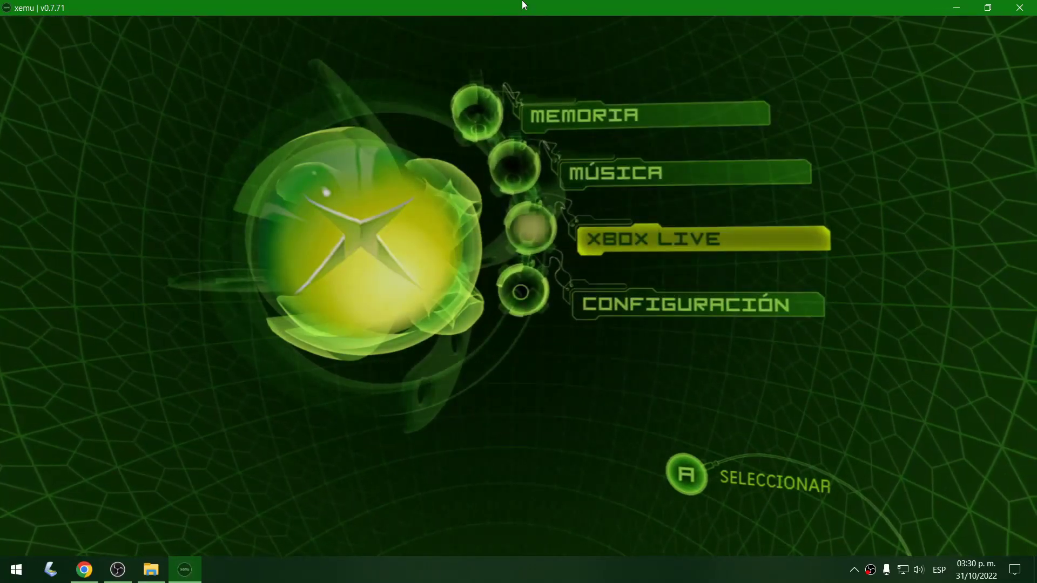
# Look through the dashboard's Configuración options, then open the Xbox Live account selection.
pyautogui.press('Down')
pyautogui.press('Return')
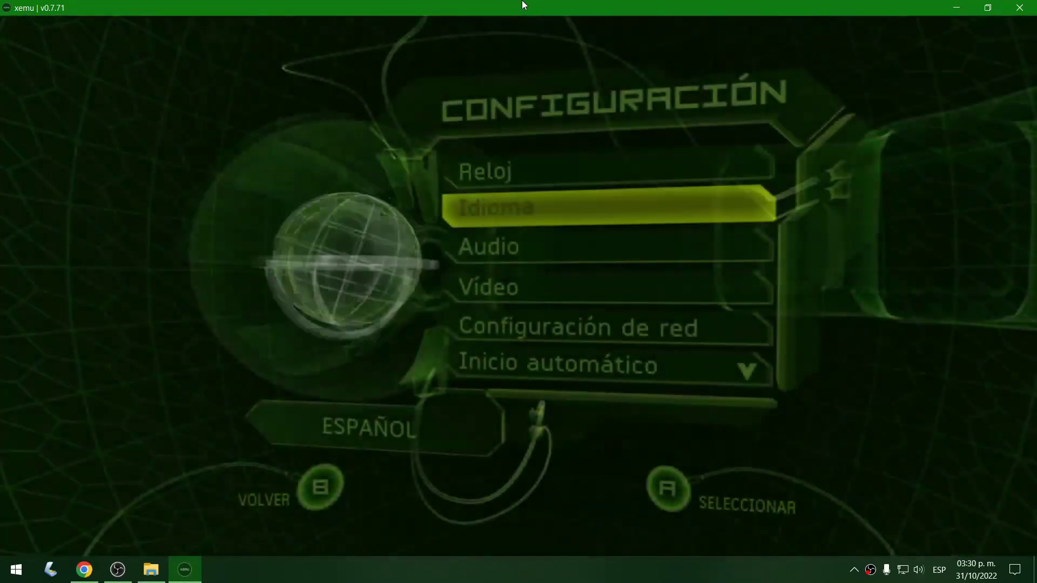
pyautogui.press('Down')
pyautogui.press('Down')
pyautogui.press('Down')
pyautogui.press('Up')
pyautogui.press('Up')
pyautogui.press('b')
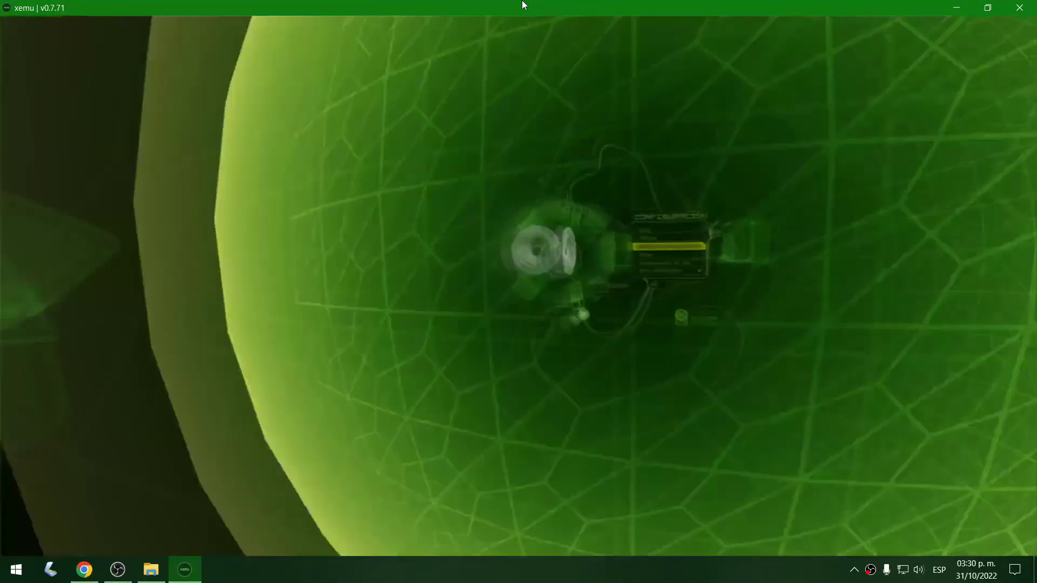
pyautogui.press('Up')
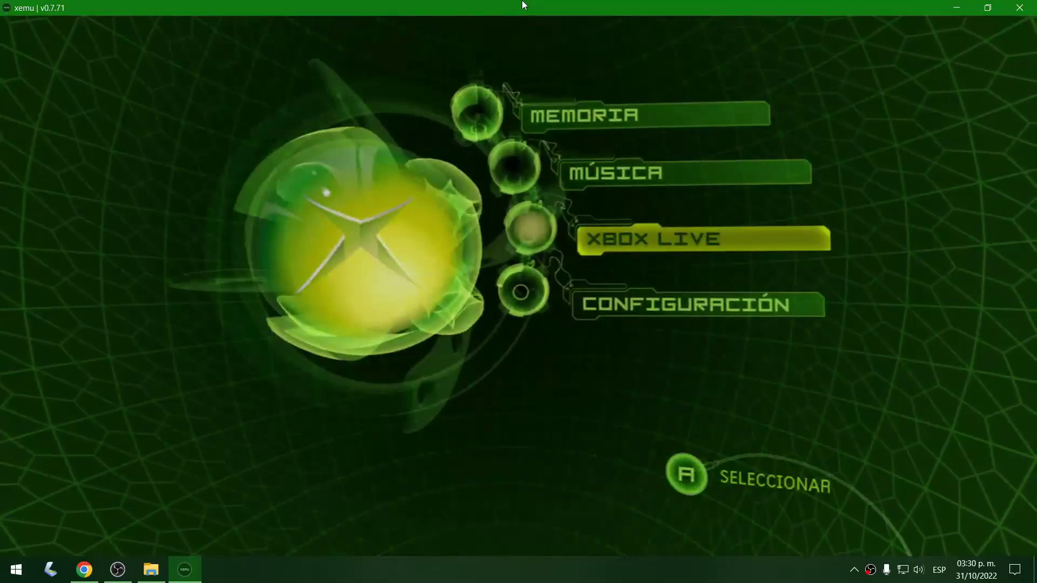
pyautogui.press('Return')
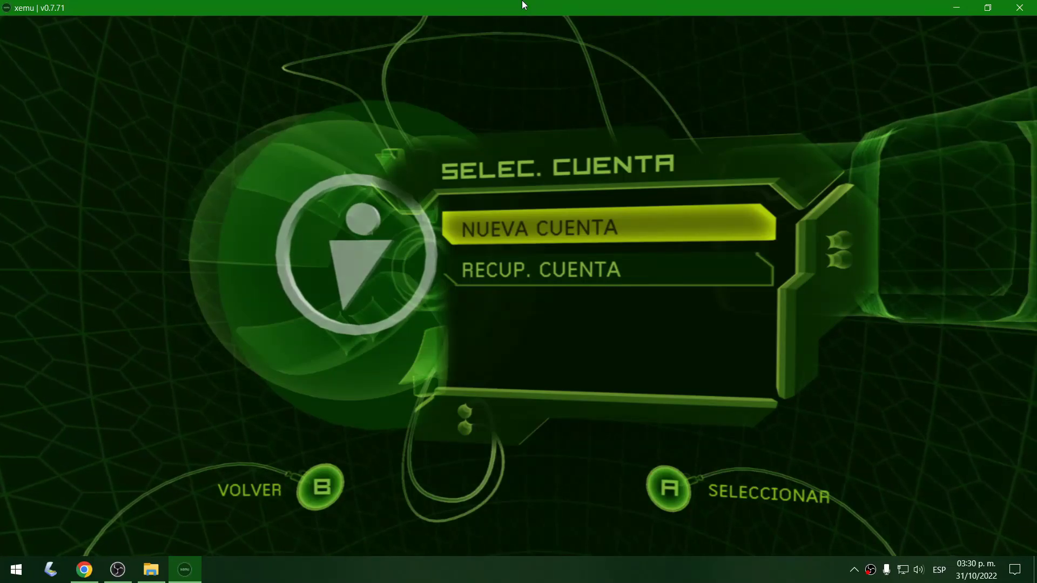
# Load the Insignia Setup Assistant disc image from the desktop's XBOX - Insignia folder and reset the machine to boot it.
pyautogui.moveTo(523, 5)
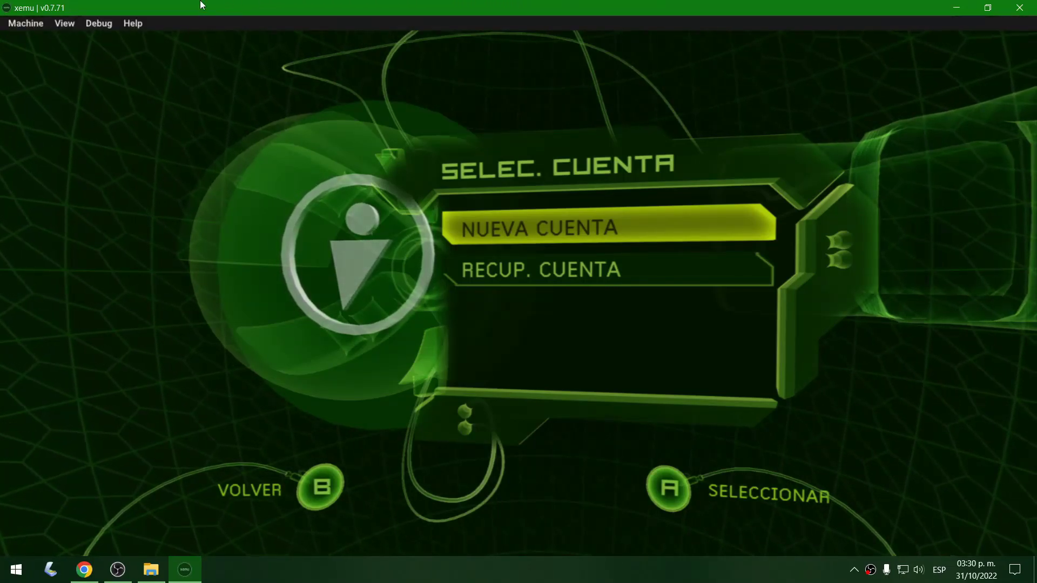
pyautogui.click(33, 24)
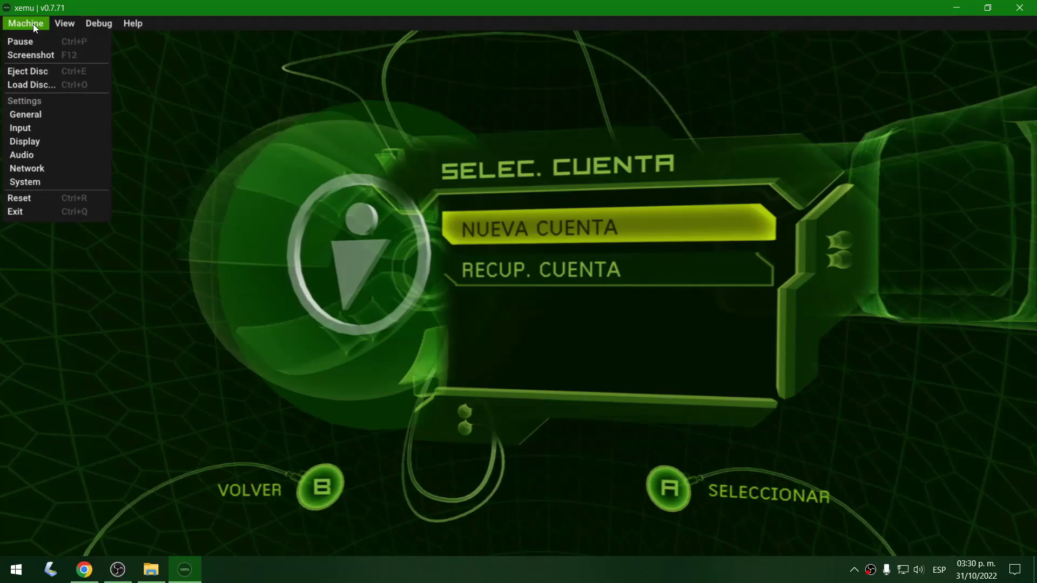
pyautogui.click(22, 83)
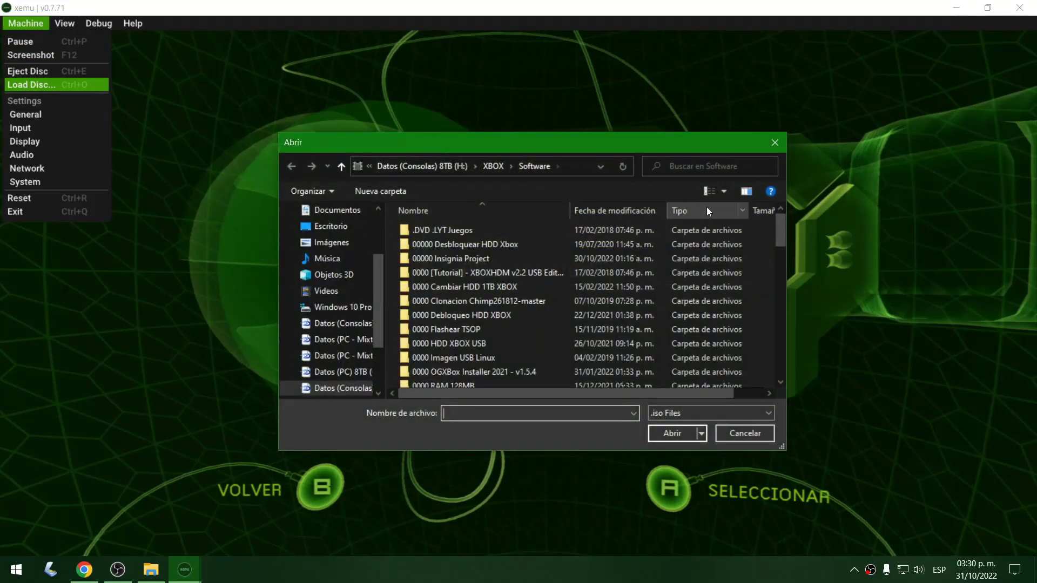
pyautogui.moveTo(381, 278); pyautogui.dragTo(383, 238)
pyautogui.click(330, 312)
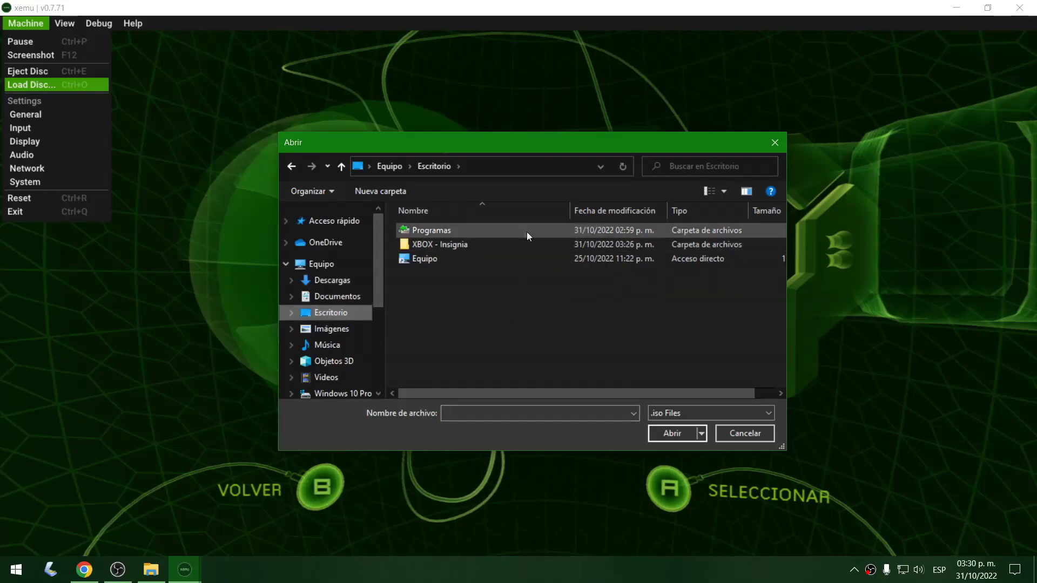
pyautogui.doubleClick(452, 243)
pyautogui.doubleClick(433, 230)
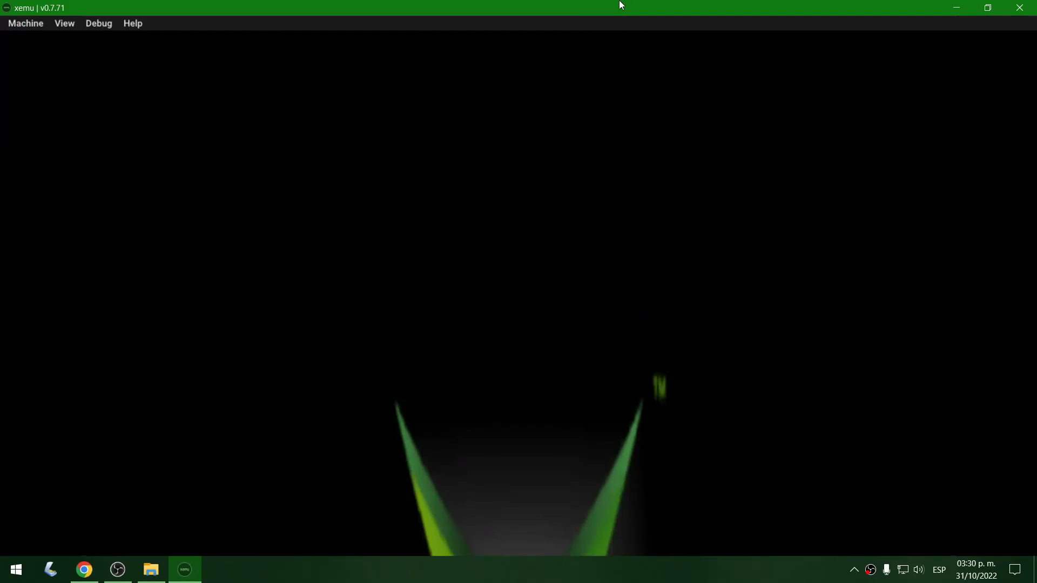
pyautogui.click(26, 25)
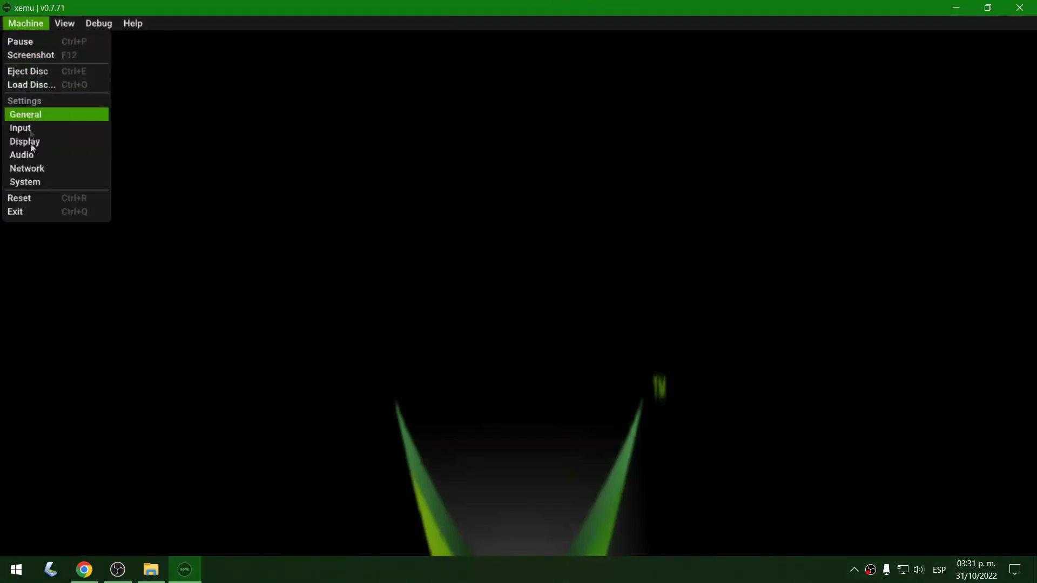
pyautogui.click(20, 198)
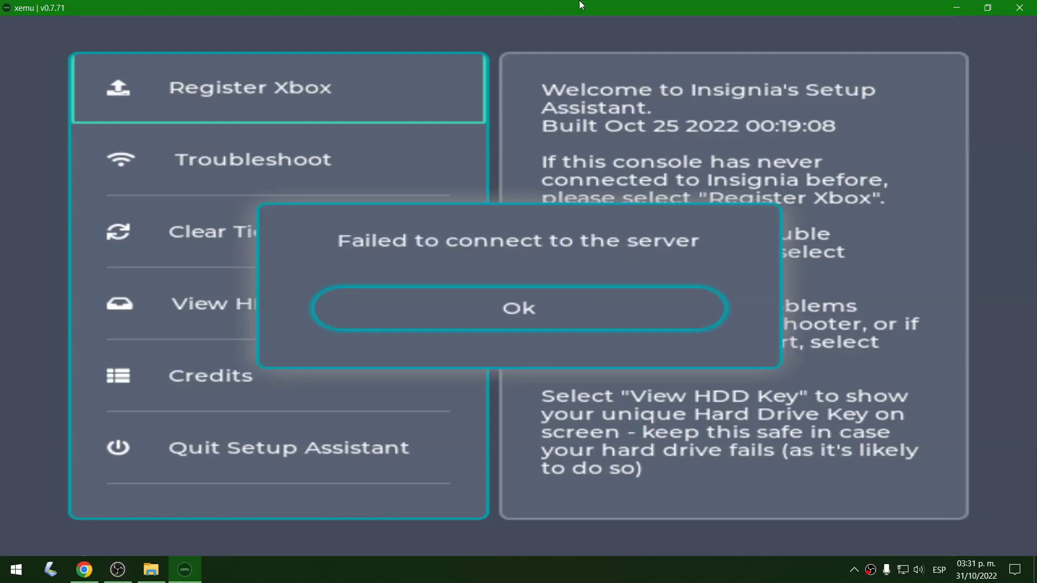
# Dismiss the server connection error, eject the disc and reset the machine to return to the Xbox dashboard.
pyautogui.press('Return')
pyautogui.moveTo(4, 23)
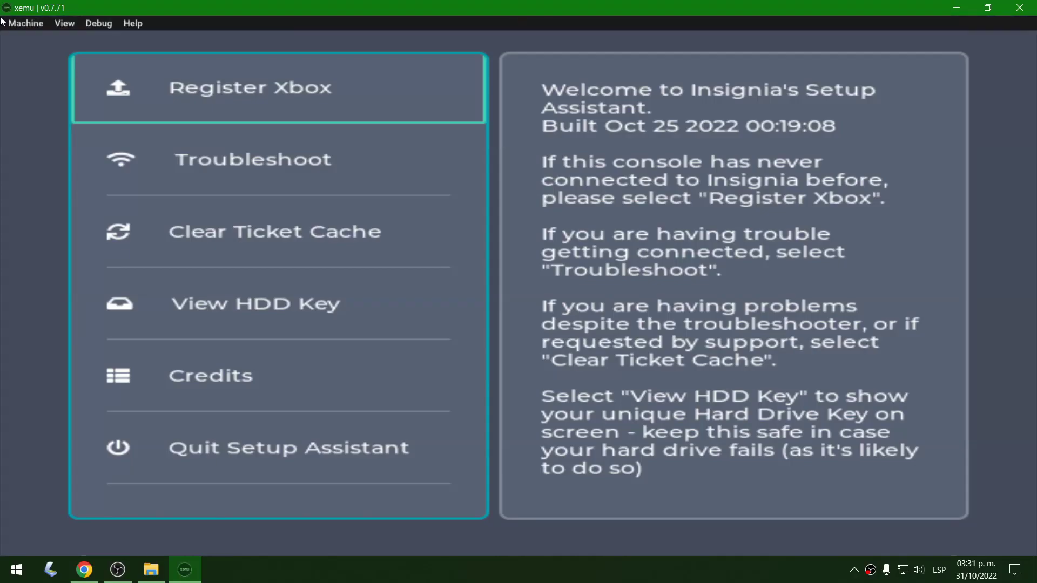
pyautogui.click(11, 22)
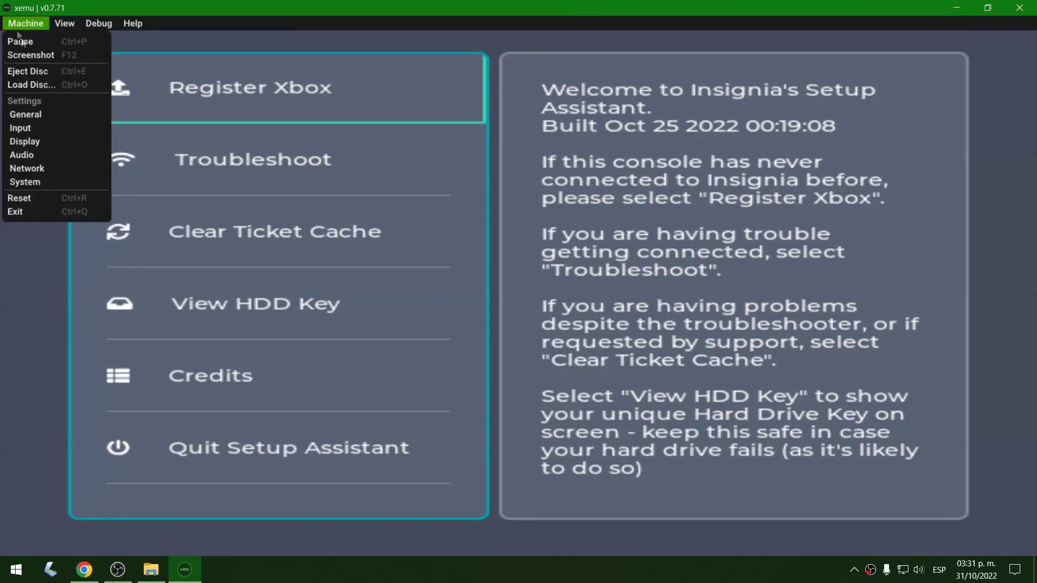
pyautogui.click(30, 73)
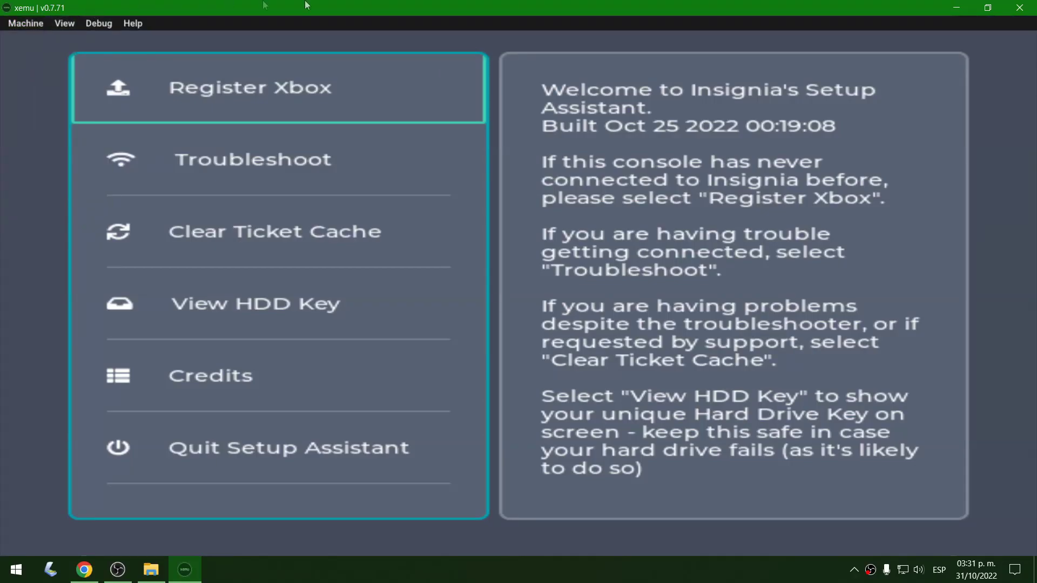
pyautogui.click(19, 23)
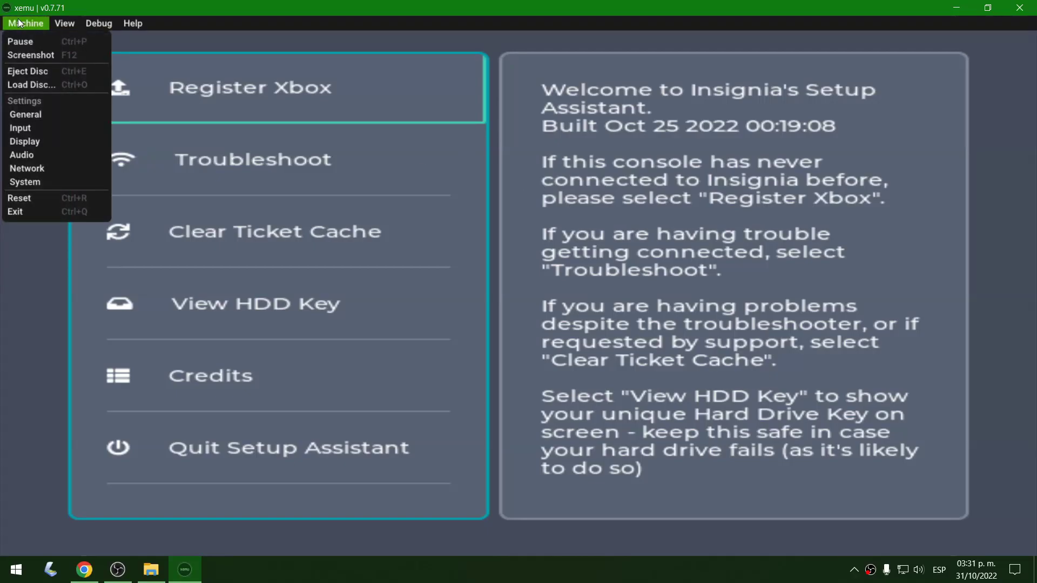
pyautogui.click(40, 198)
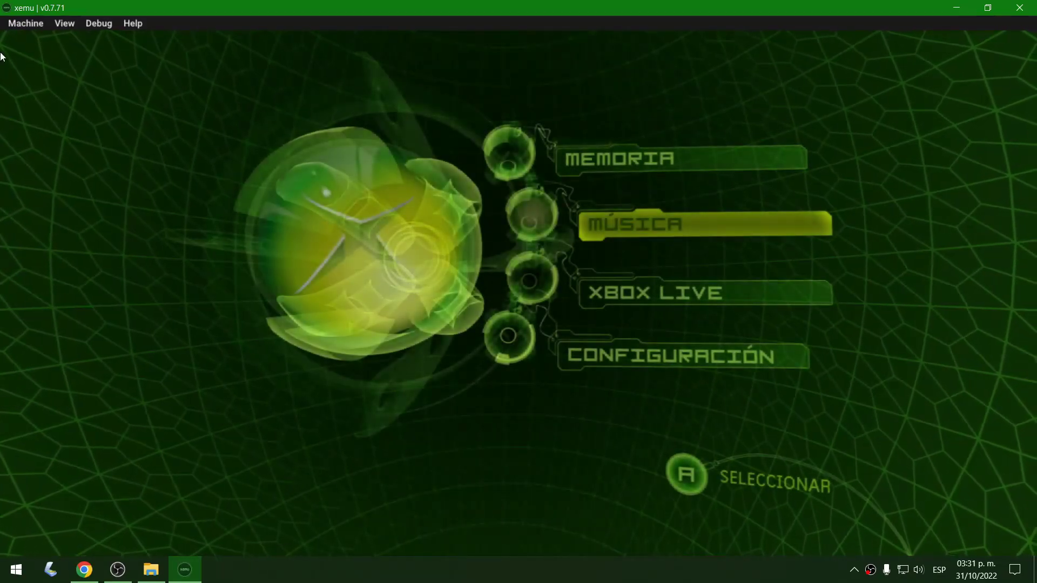
# Check the virtual network adapter settings in xemu, then close them.
pyautogui.click(25, 23)
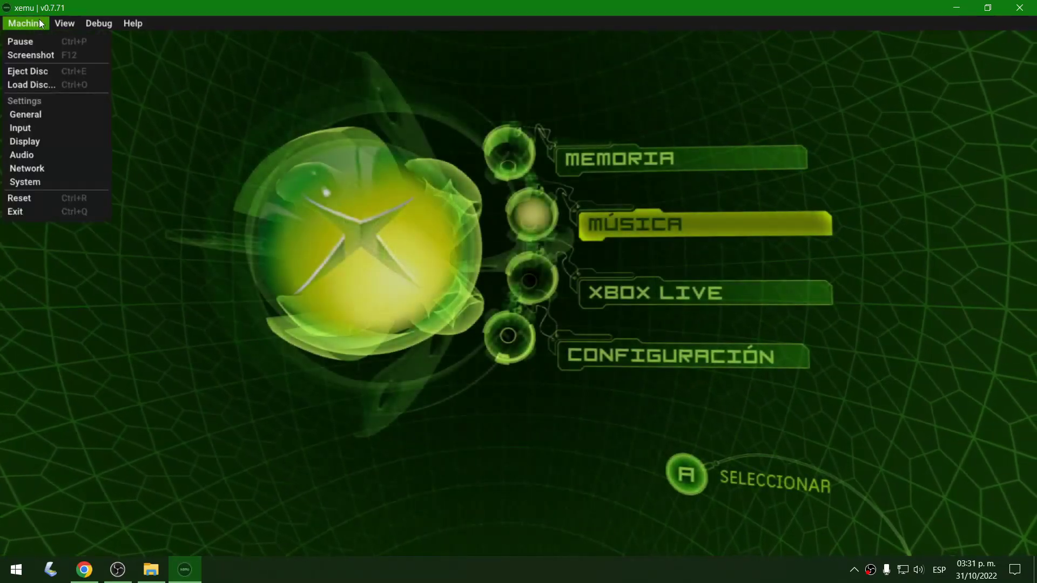
pyautogui.click(36, 171)
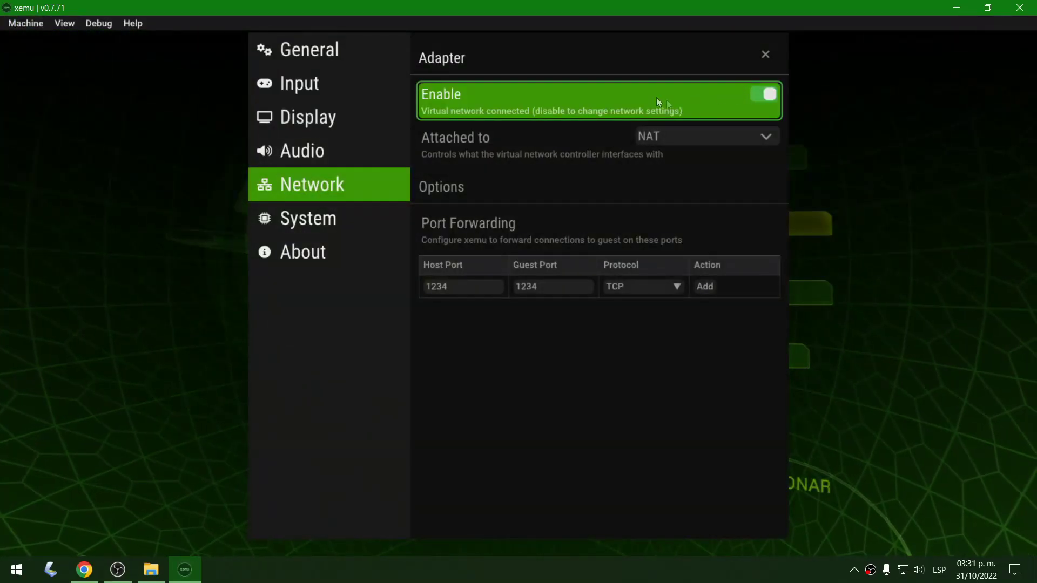
pyautogui.click(765, 54)
# In the dashboard's Configuración de red, switch the Direcciones IP configuration from manual to automatic.
pyautogui.press('Down')
pyautogui.press('Down')
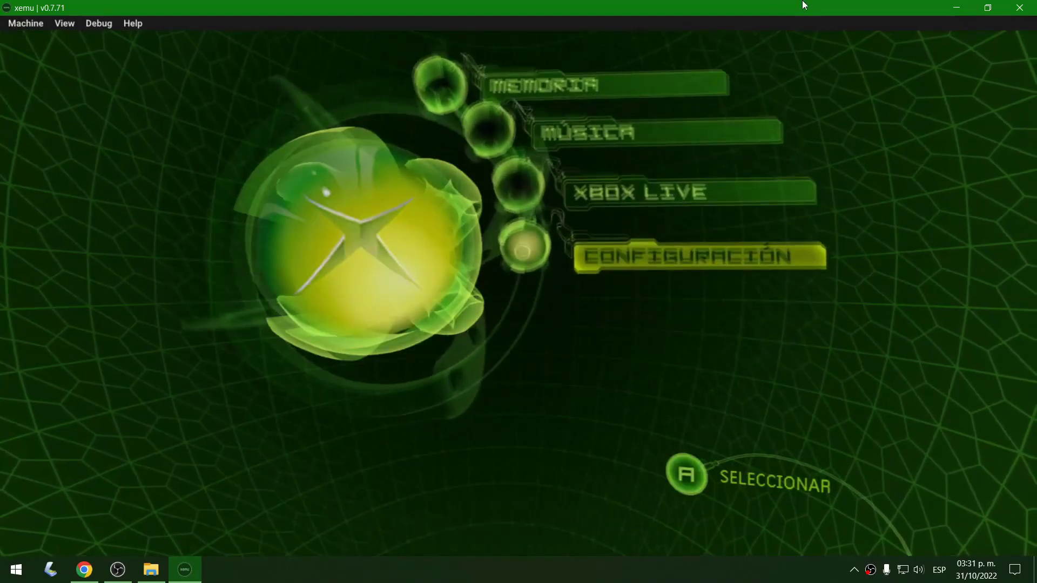
pyautogui.press('a')
pyautogui.press('Down')
pyautogui.press('Down')
pyautogui.press('Down')
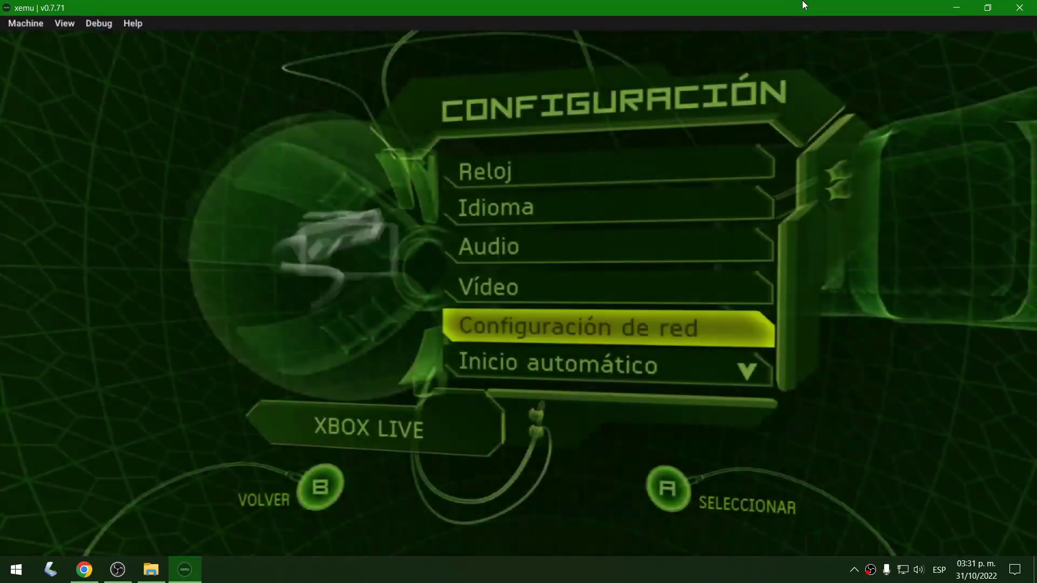
pyautogui.press('a')
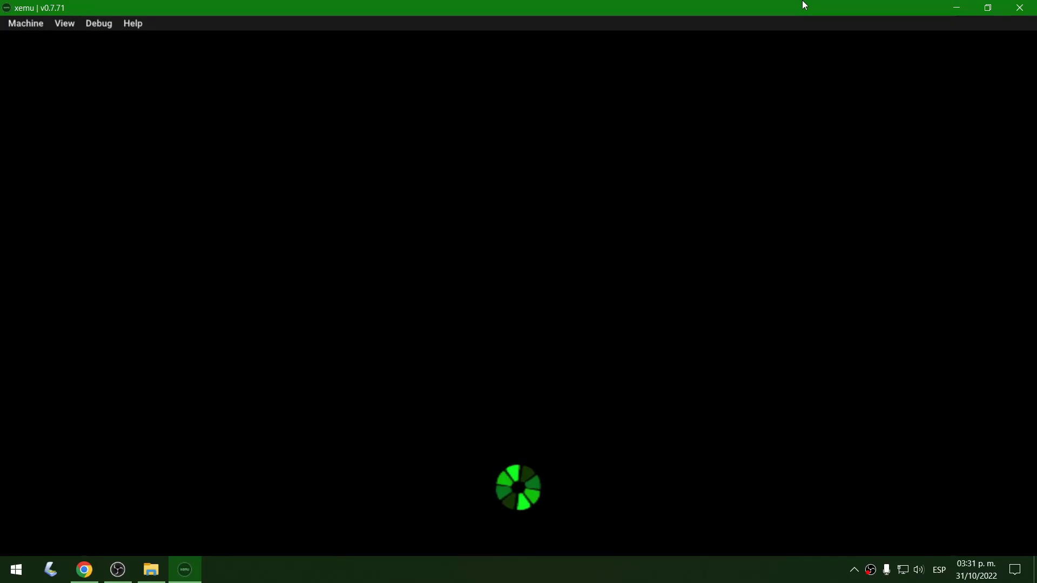
pyautogui.press('Down')
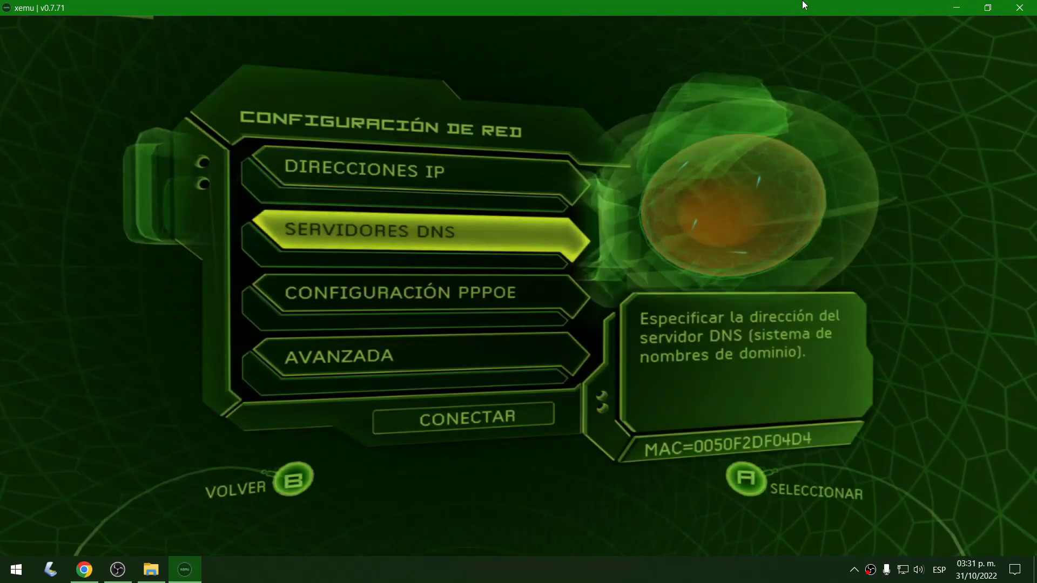
pyautogui.press('Up')
pyautogui.press('a')
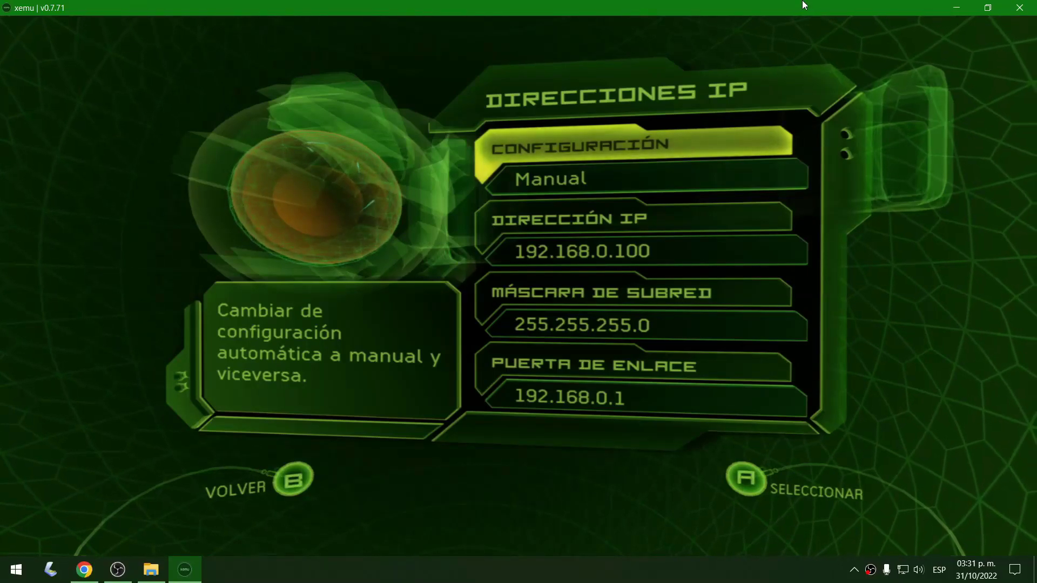
pyautogui.press('a')
pyautogui.press('b')
# Switch the Servidores DNS configuration from manual to automatic.
pyautogui.press('Down')
pyautogui.press('a')
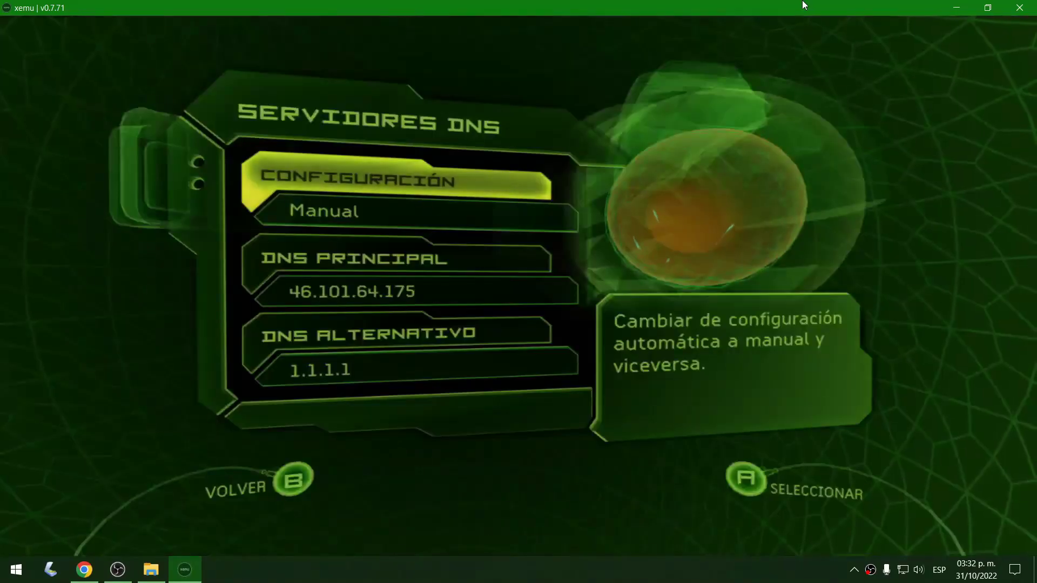
pyautogui.press('a')
pyautogui.press('b')
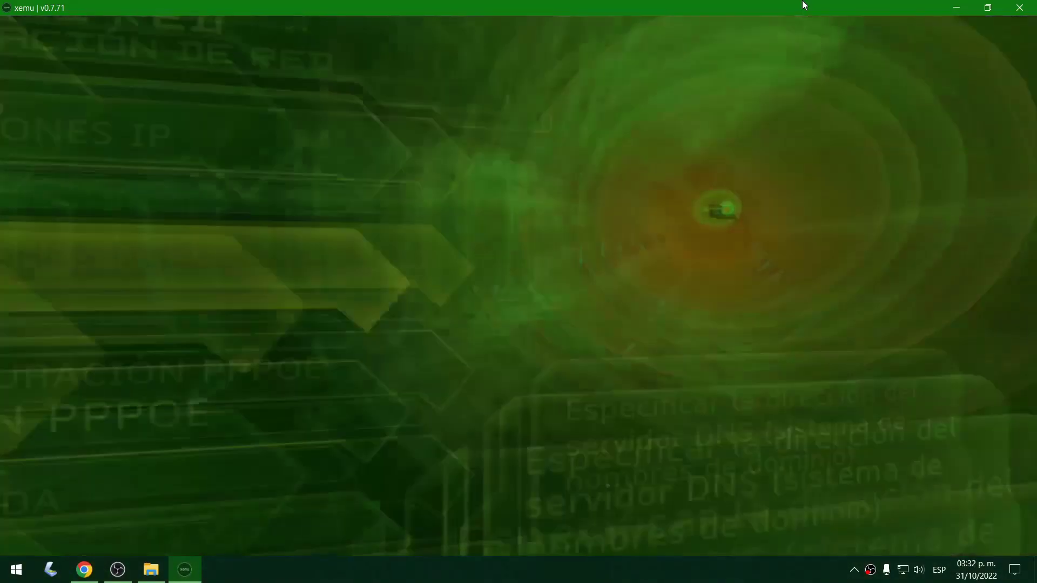
# Look over the remaining network entries, including Configuración PPPoE, then return to the dashboard's main menu.
pyautogui.press('Down')
pyautogui.press('Down')
pyautogui.press('Up')
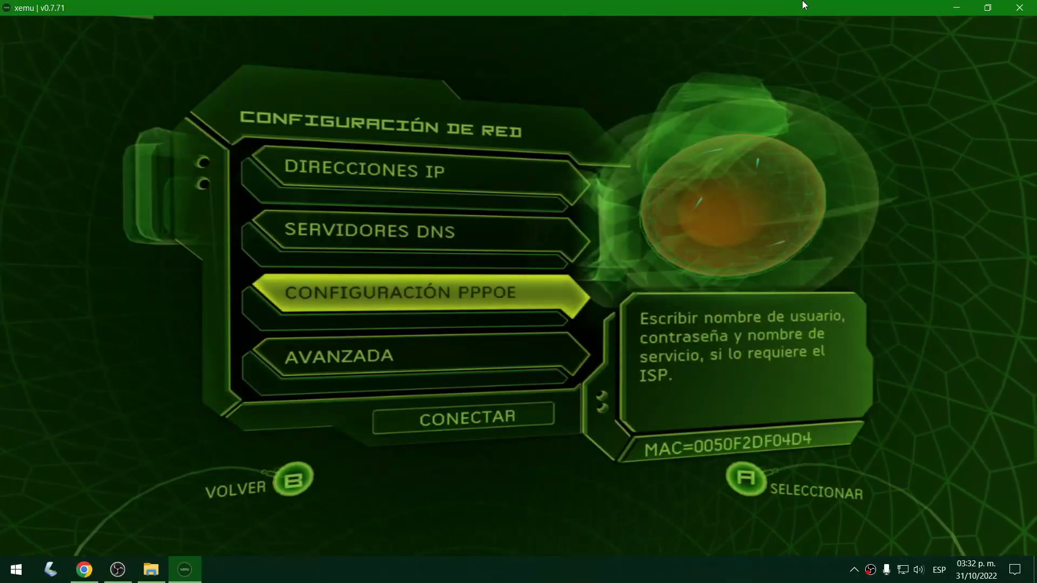
pyautogui.press('Down')
pyautogui.press('Up')
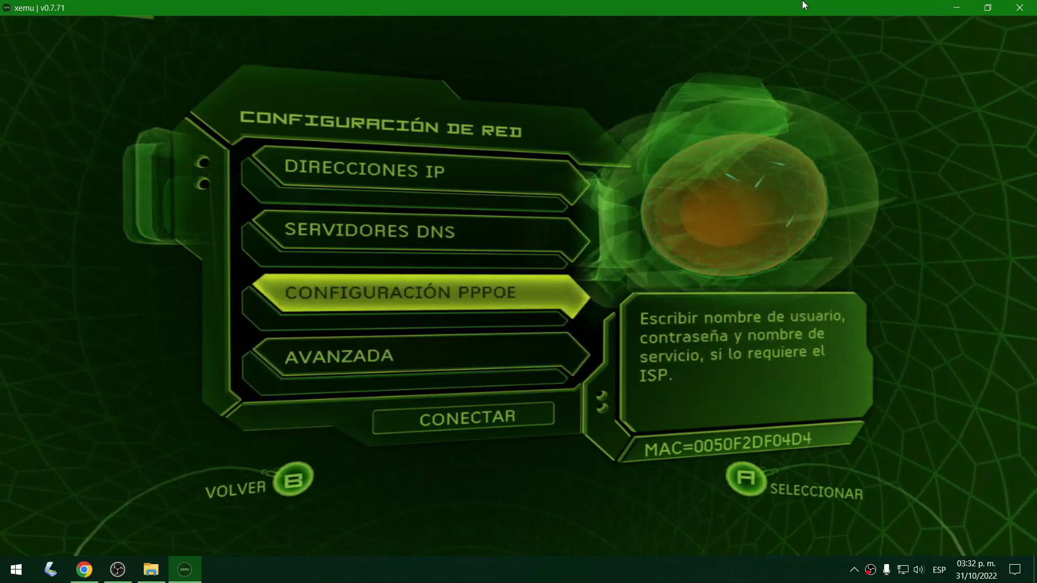
pyautogui.press('a')
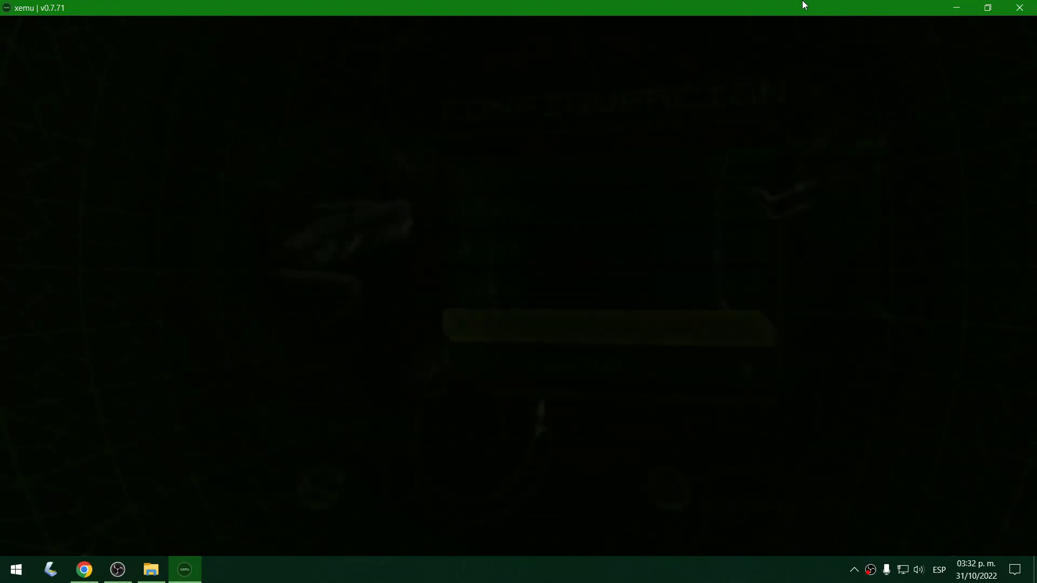
pyautogui.press('b')
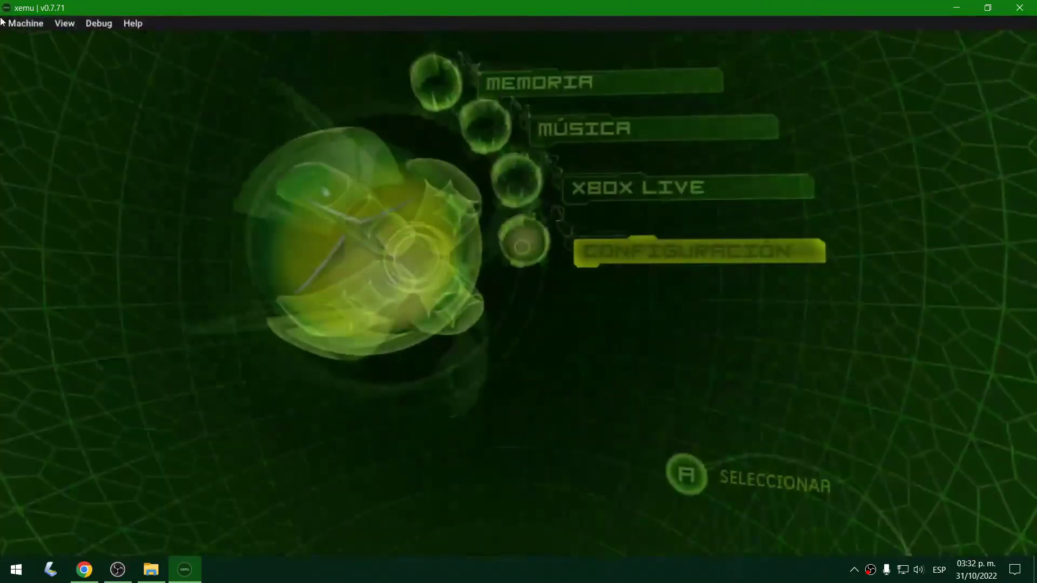
# Reload the Insignia disc image, reset the machine into the Setup Assistant and highlight Register Xbox.
pyautogui.click(11, 28)
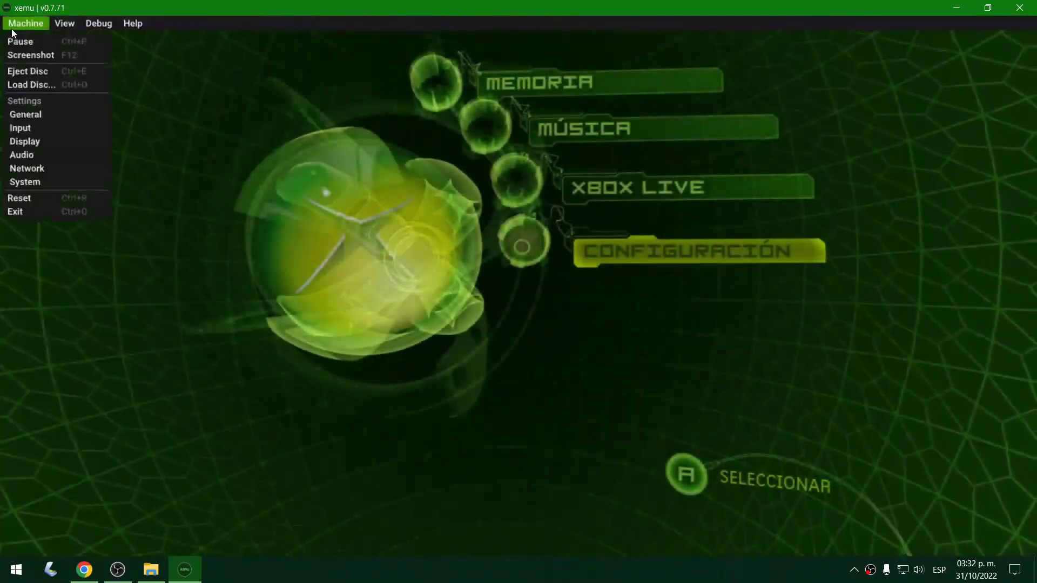
pyautogui.click(28, 83)
pyautogui.doubleClick(447, 232)
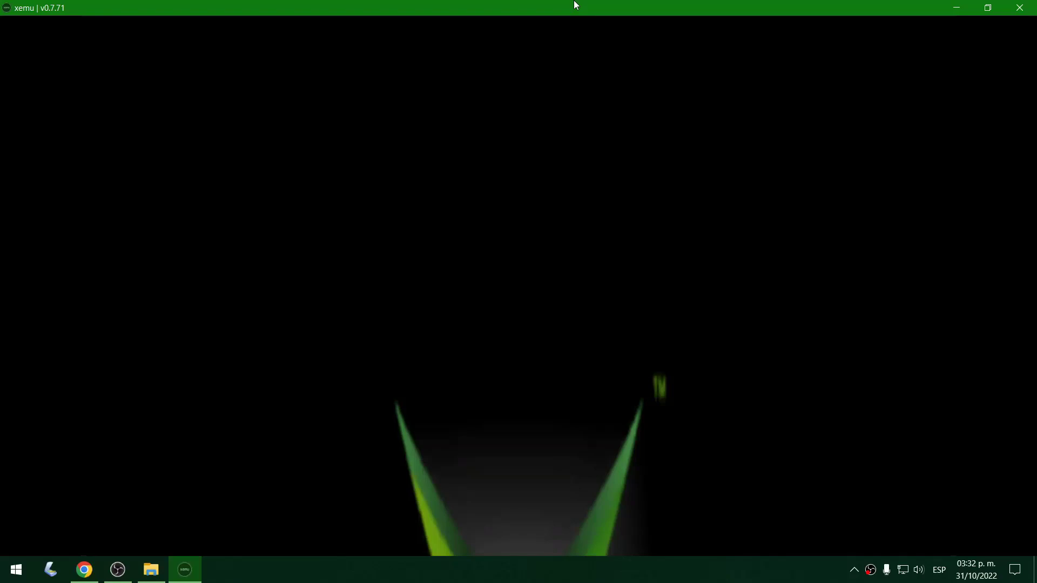
pyautogui.moveTo(514, 5)
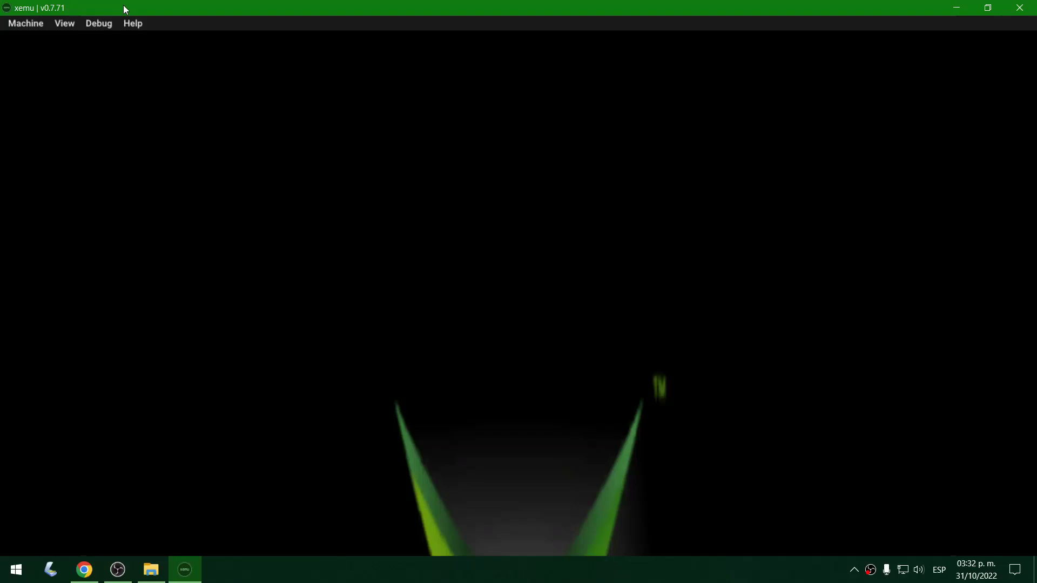
pyautogui.click(31, 24)
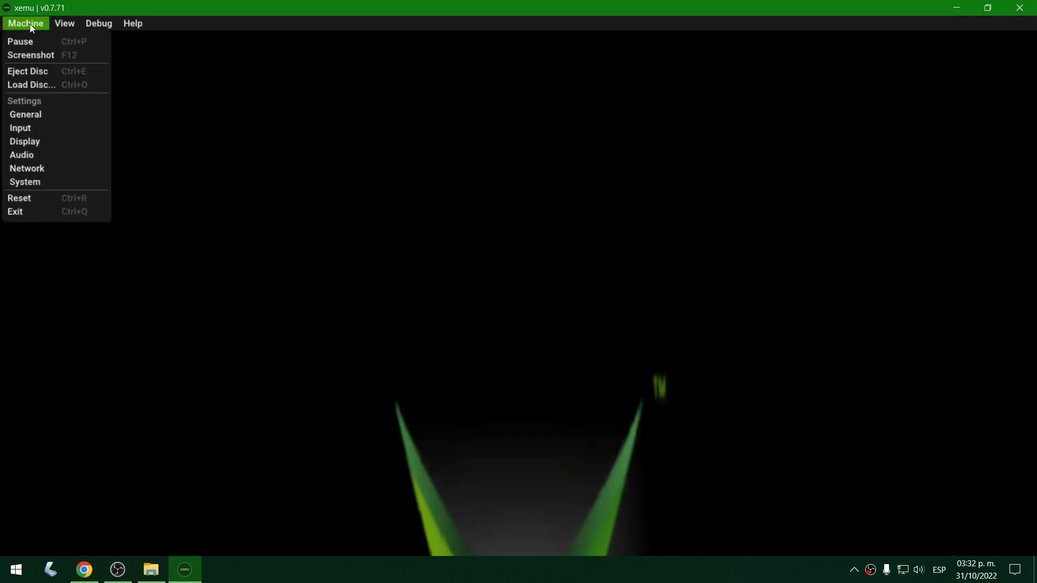
pyautogui.click(21, 196)
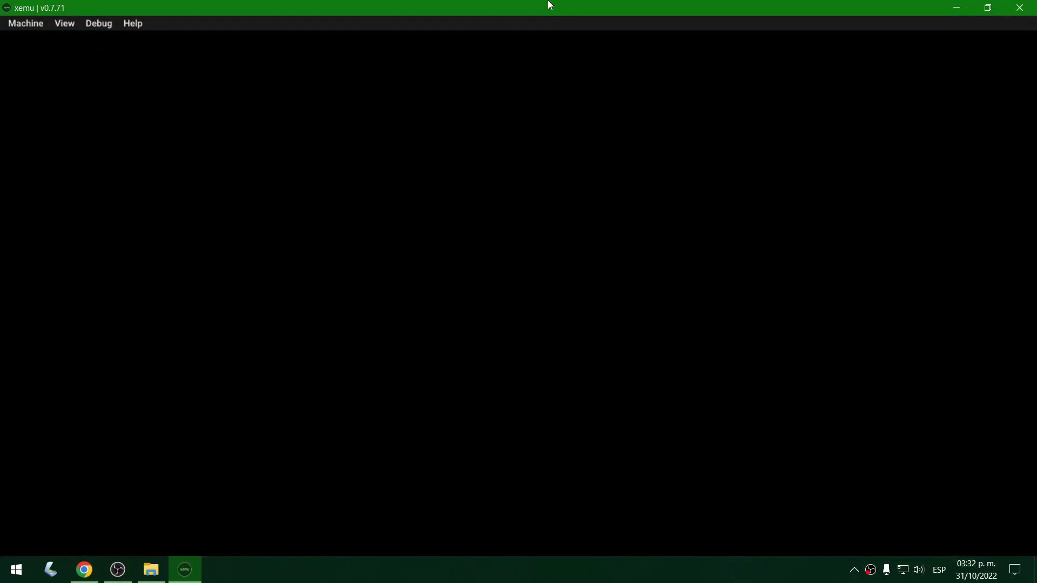
pyautogui.press('Down')
pyautogui.press('Up')
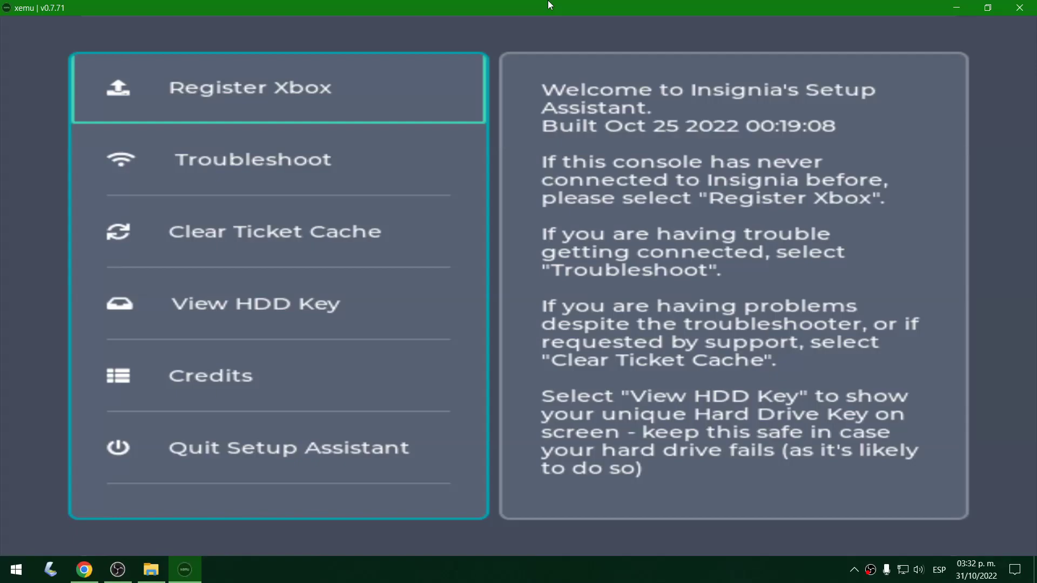
# Register the Xbox with Insignia from the Setup Assistant and acknowledge the result.
pyautogui.press('a')
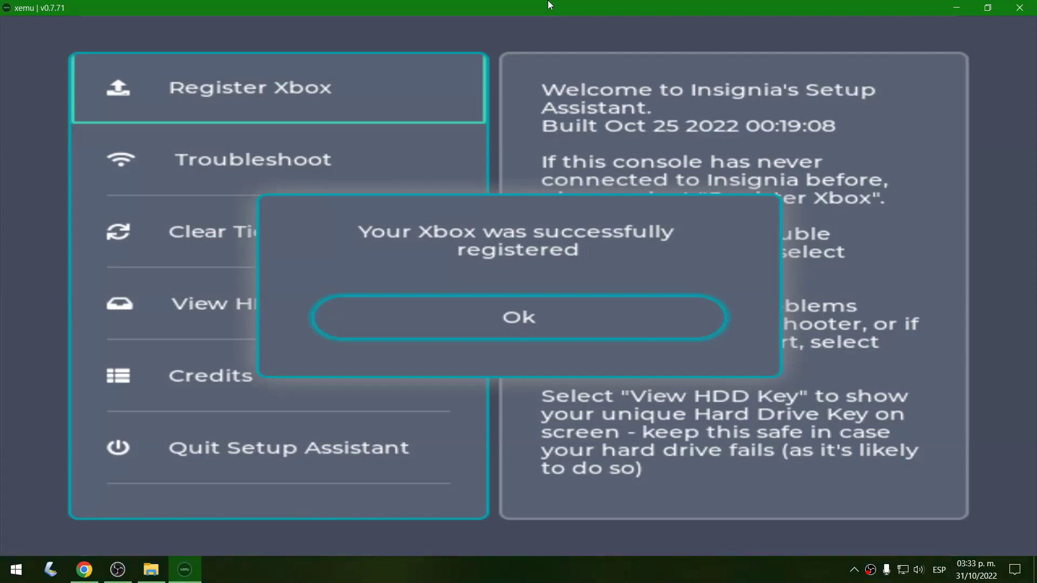
pyautogui.press('Return')
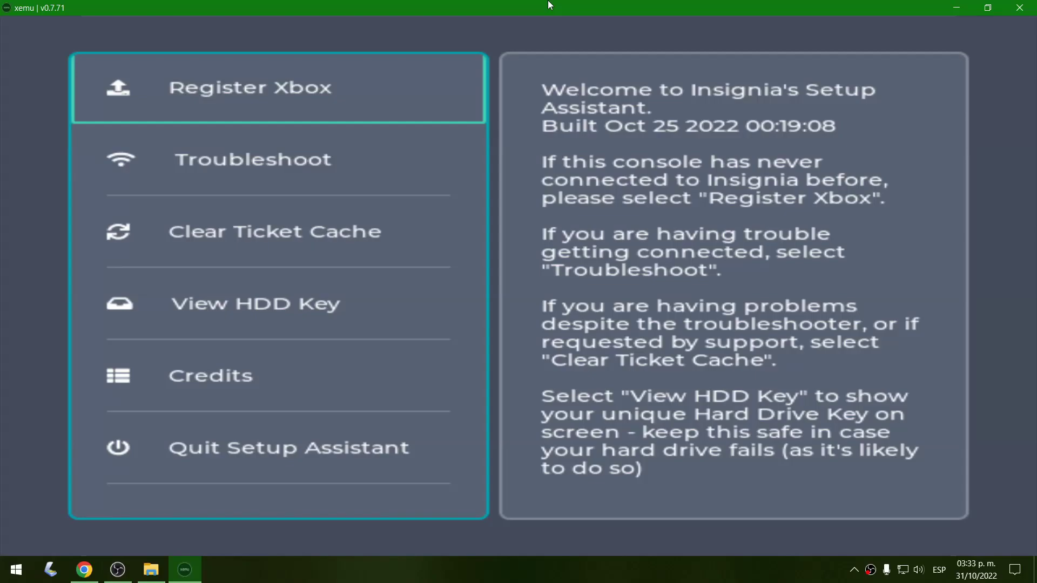
# Eject the Insignia disc and reset the machine into the Xbox dashboard.
pyautogui.moveTo(546, 4)
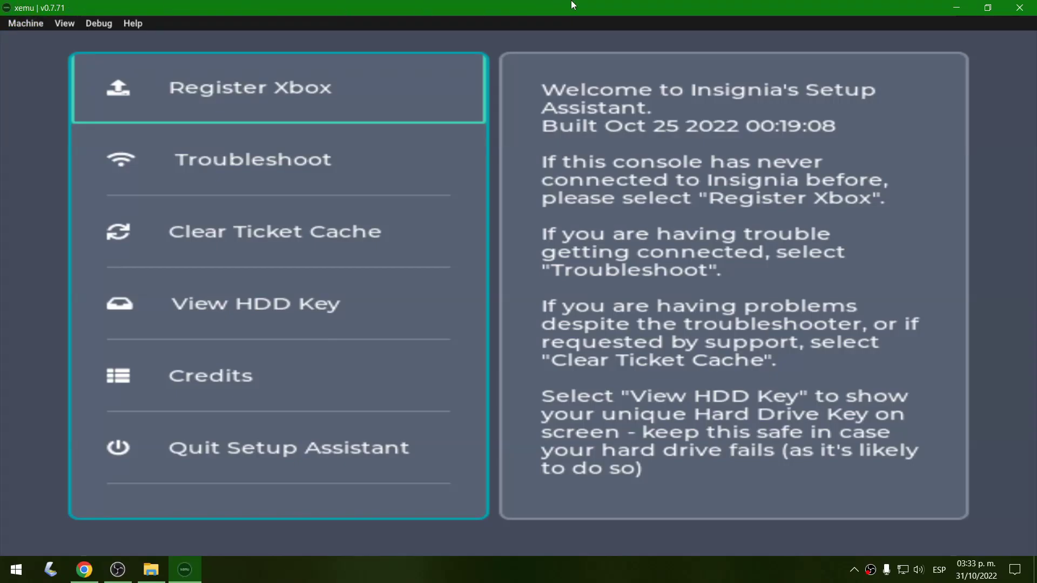
pyautogui.click(25, 23)
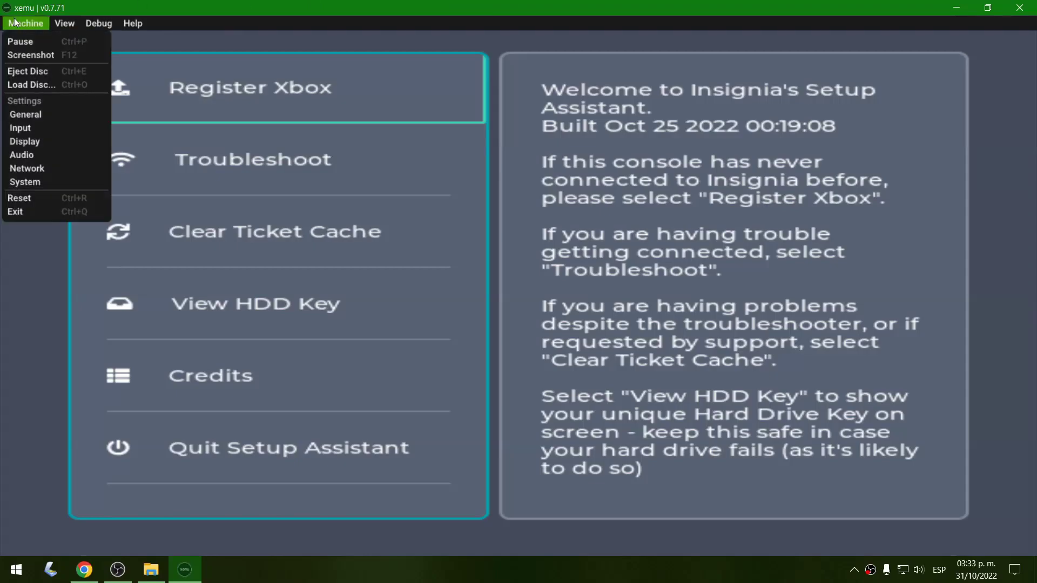
pyautogui.click(37, 77)
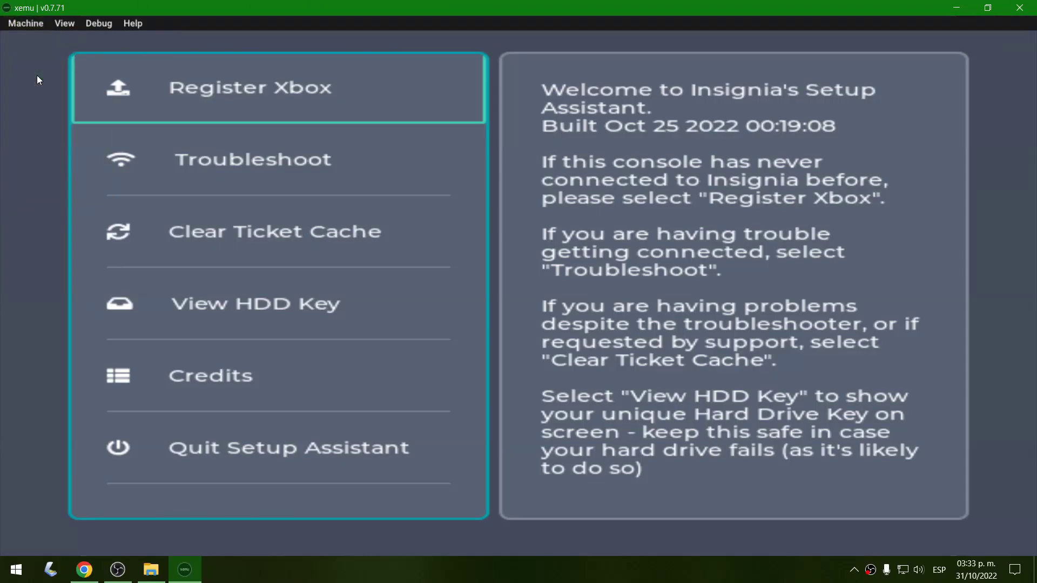
pyautogui.click(11, 23)
pyautogui.click(63, 196)
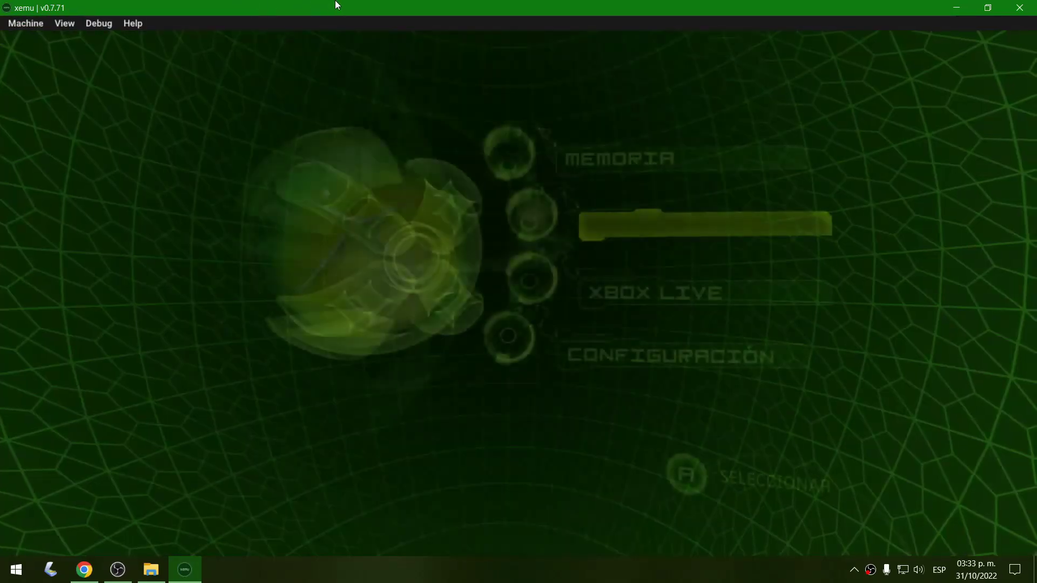
# Open Xbox Live from the dashboard's main menu and continue past the welcome page of the subscription.
pyautogui.press('Down')
pyautogui.press('Down')
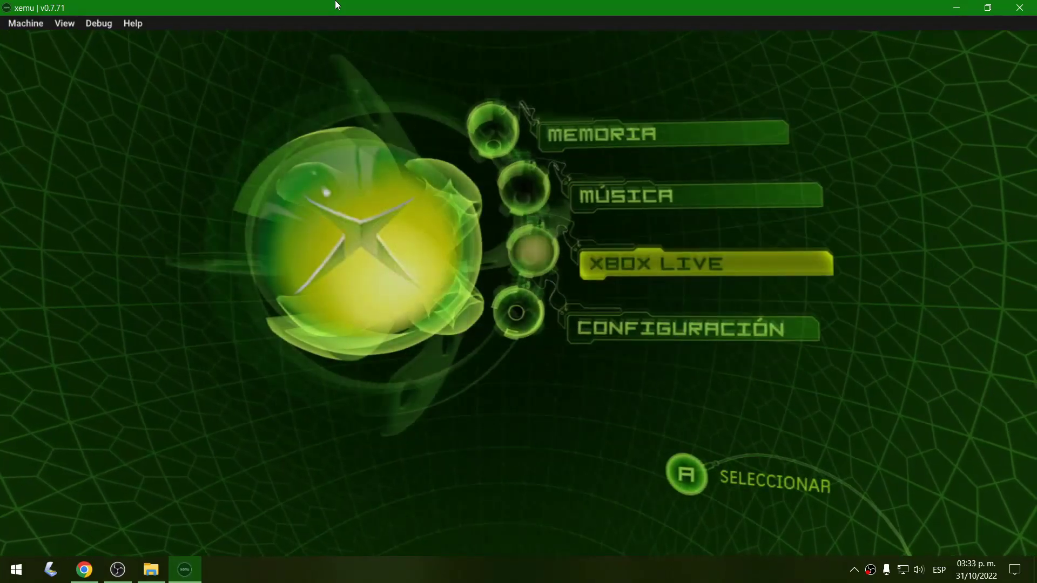
pyautogui.press('Up')
pyautogui.press('a')
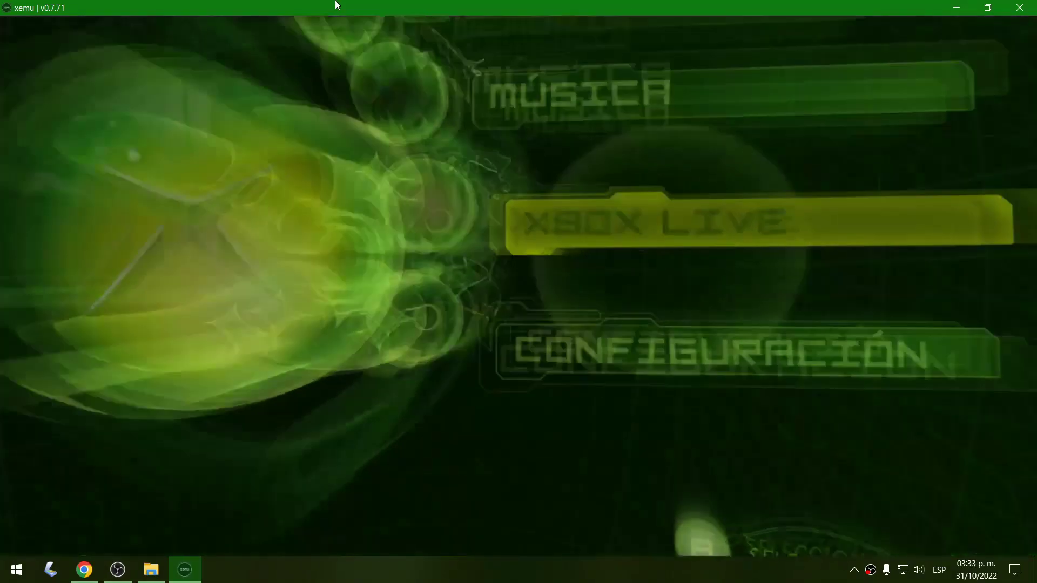
pyautogui.press('a')
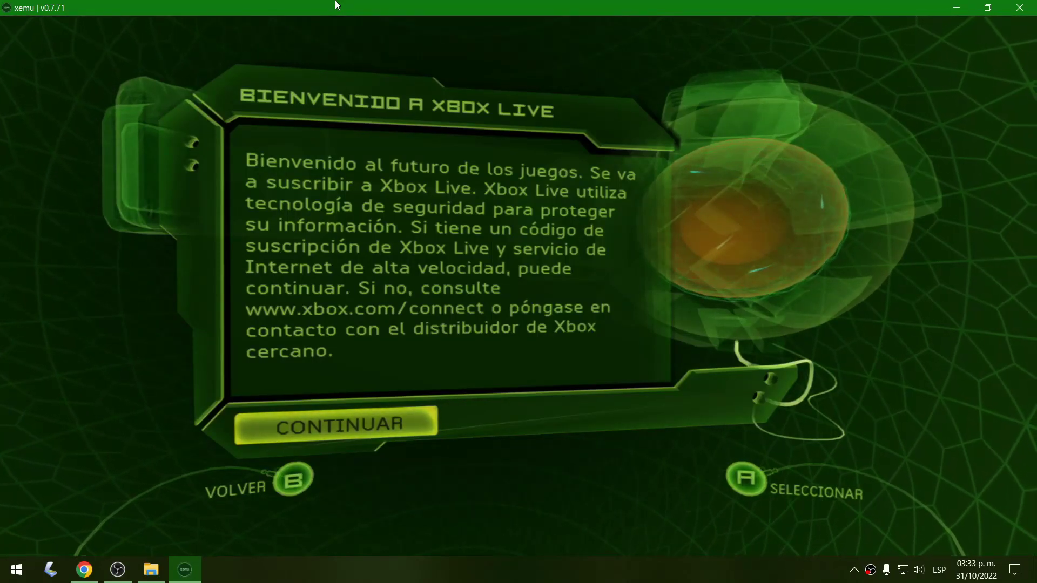
pyautogui.press('a')
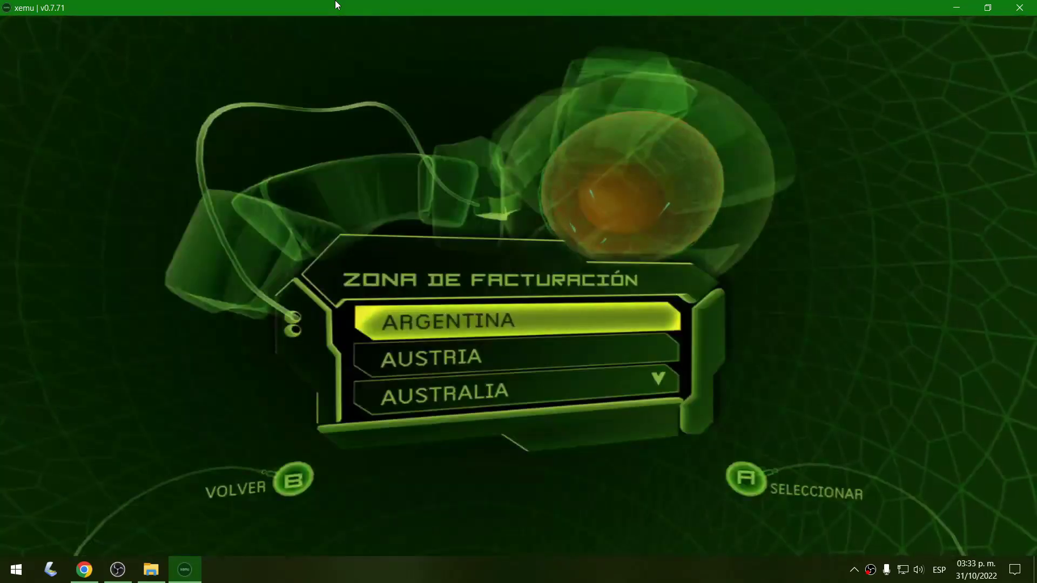
# Choose the country in the Zona de facturación list and accept the Condiciones de uso.
pyautogui.press('Down')
pyautogui.press('Down')
pyautogui.press('Down')
pyautogui.press('Down')
pyautogui.press('Down')
pyautogui.press('Down')
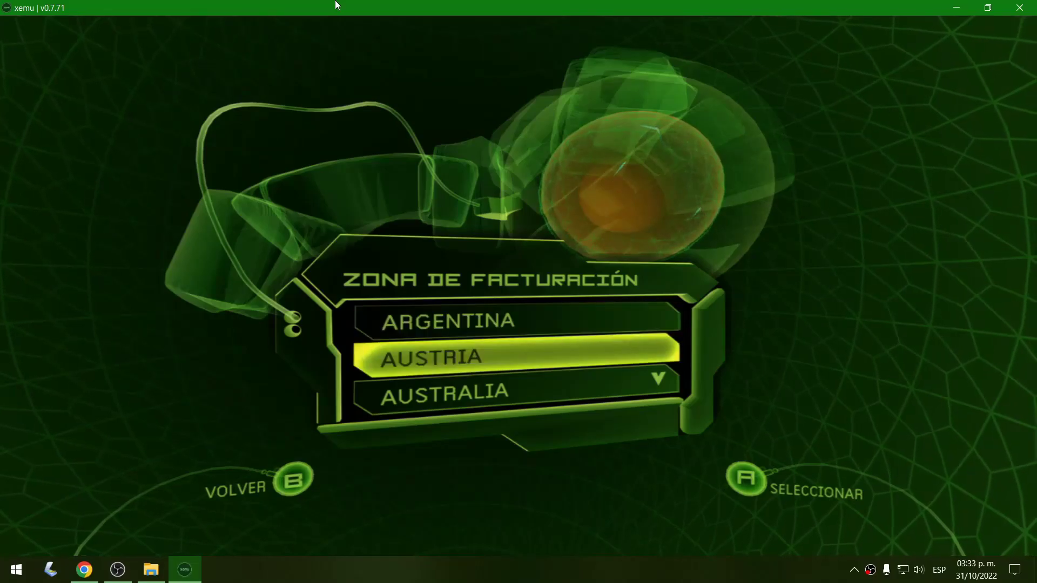
pyautogui.press('Down')
pyautogui.press('Down')
pyautogui.press('Up')
pyautogui.press('a')
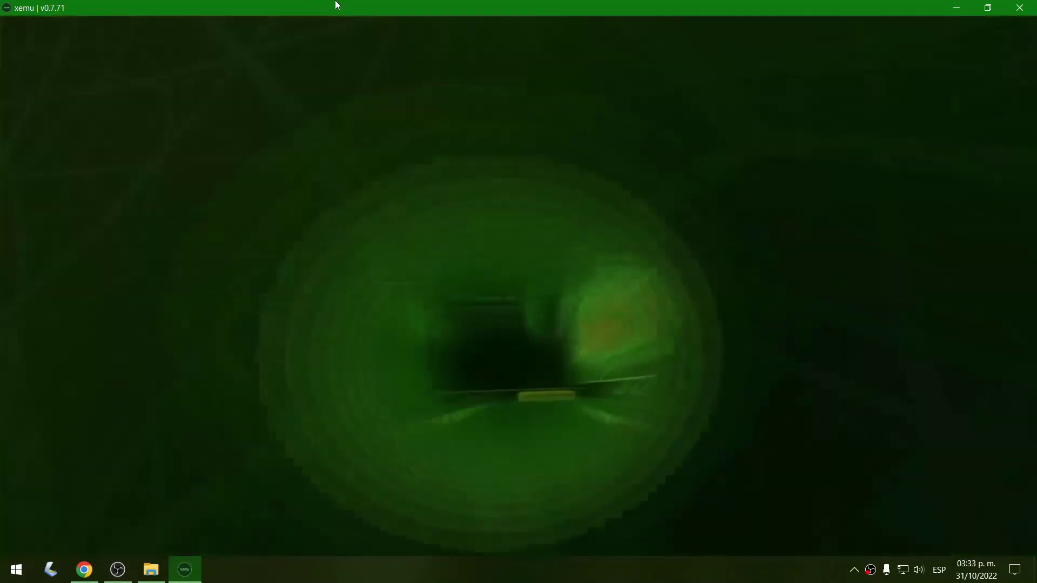
pyautogui.press('Left')
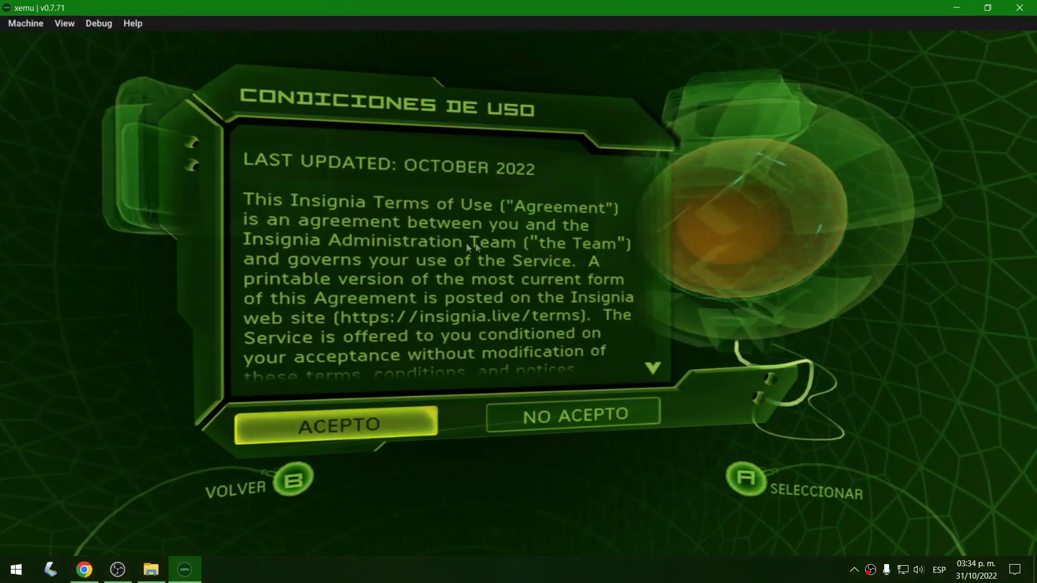
pyautogui.press('a')
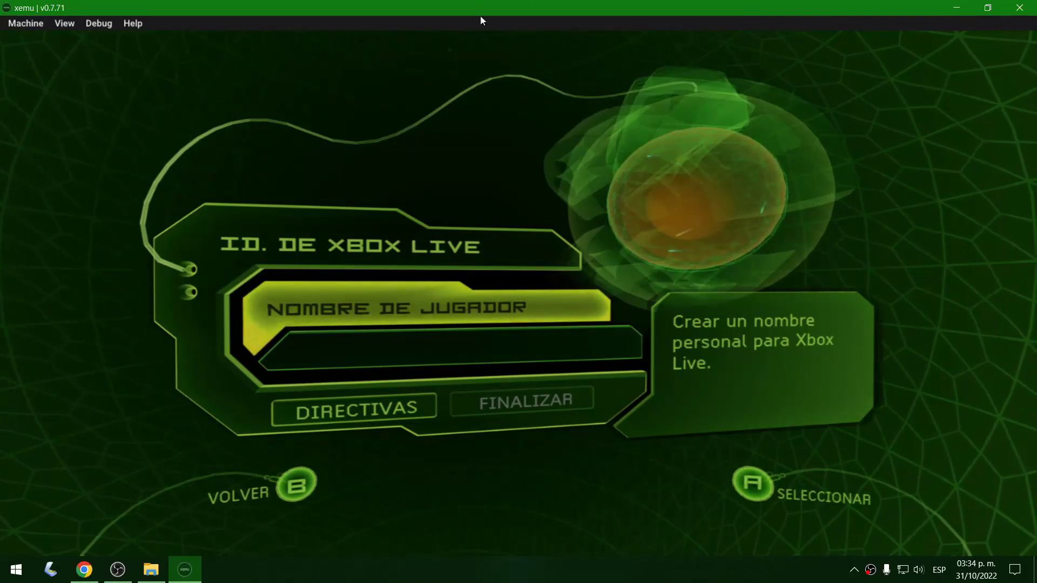
# Switch to Chrome and review the "Registering for your place" section of Insignia's Connect page.
pyautogui.click(955, 11)
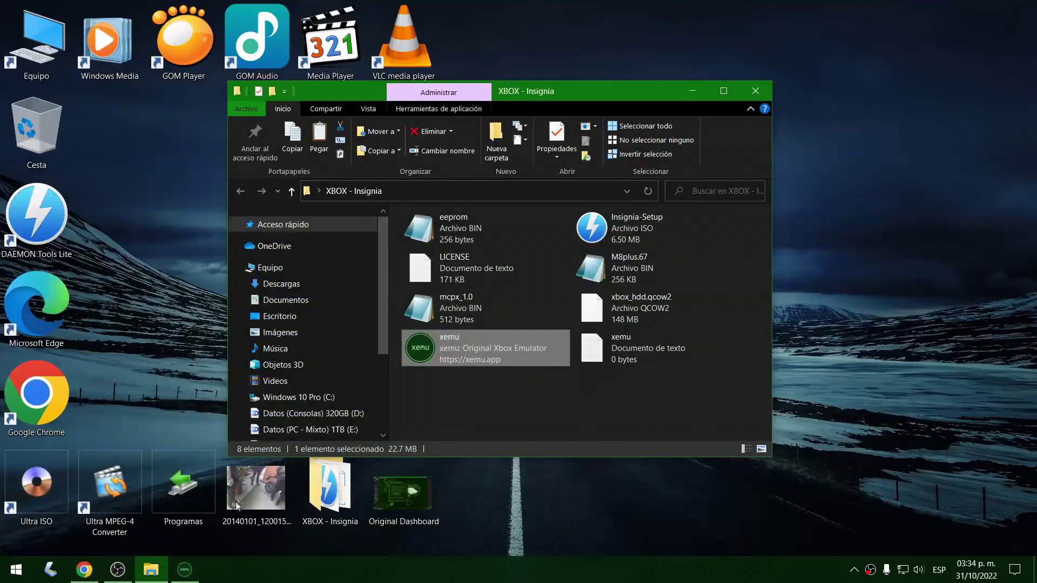
pyautogui.click(84, 569)
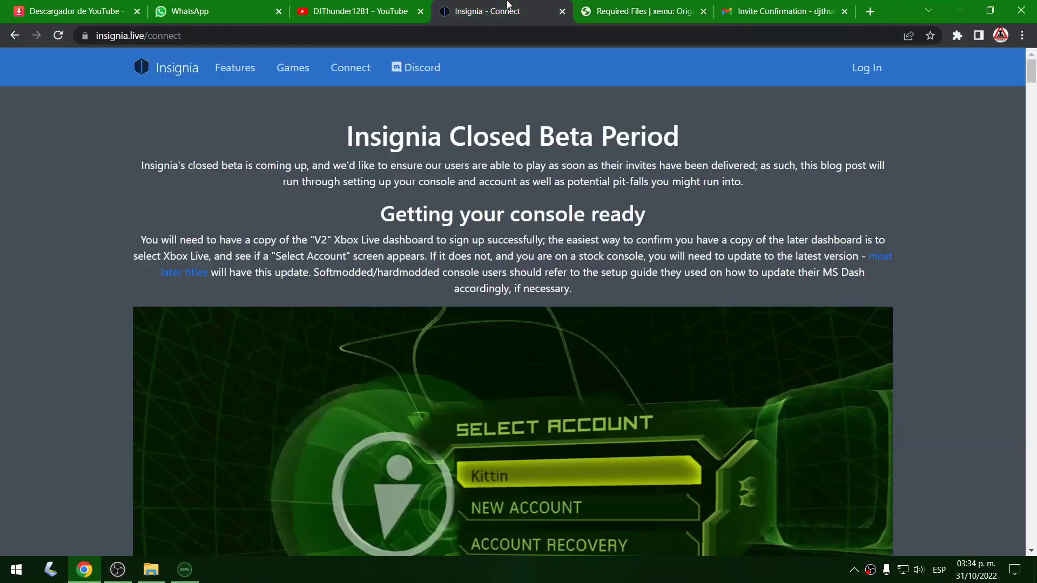
pyautogui.click(497, 12)
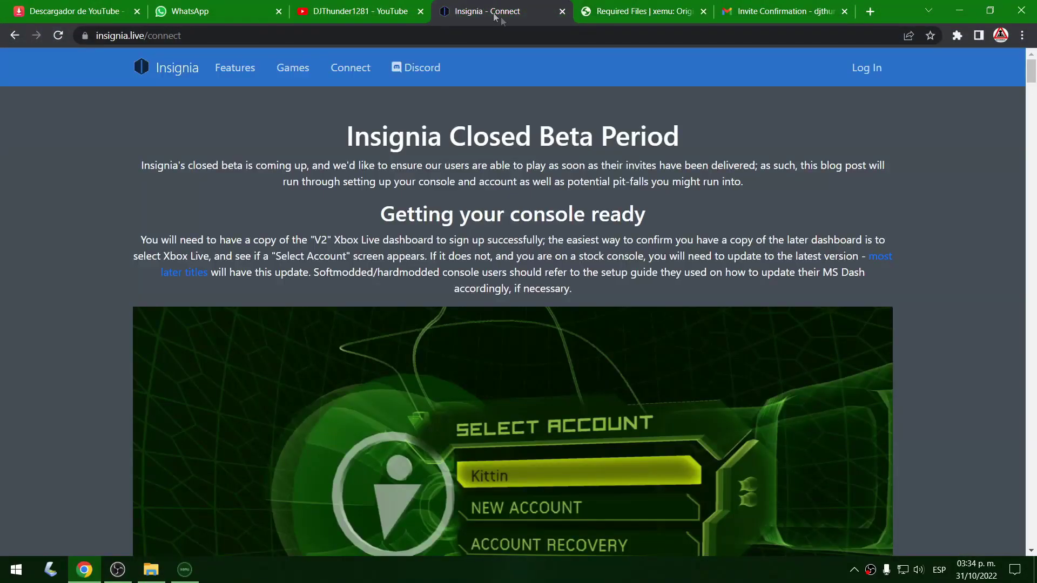
pyautogui.click(365, 67)
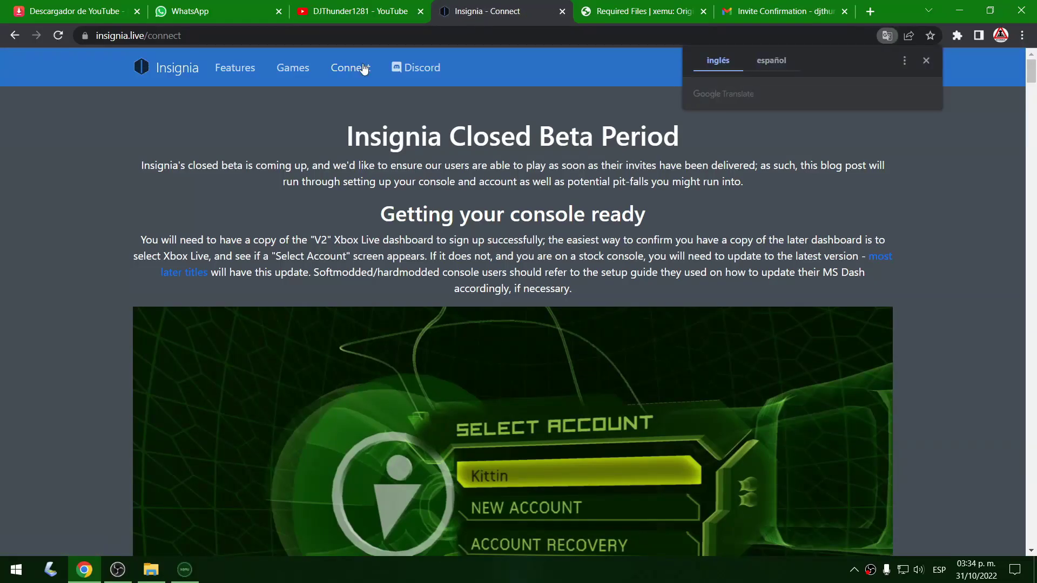
pyautogui.moveTo(1032, 73); pyautogui.dragTo(1032, 279)
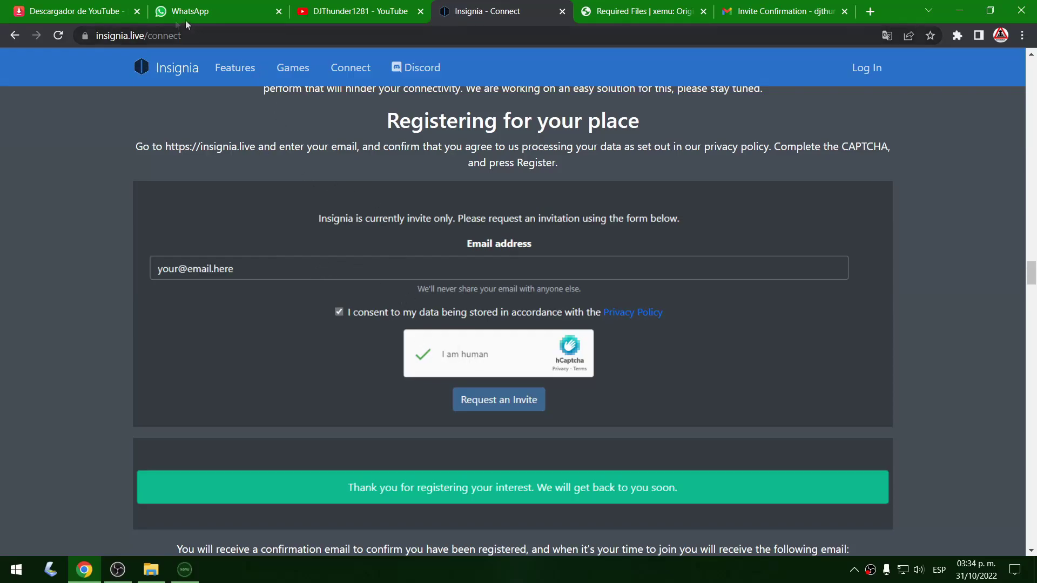
# Shorten the address to insignia.live, load the home page and find the invitation request form.
pyautogui.click(149, 33)
pyautogui.click(178, 35)
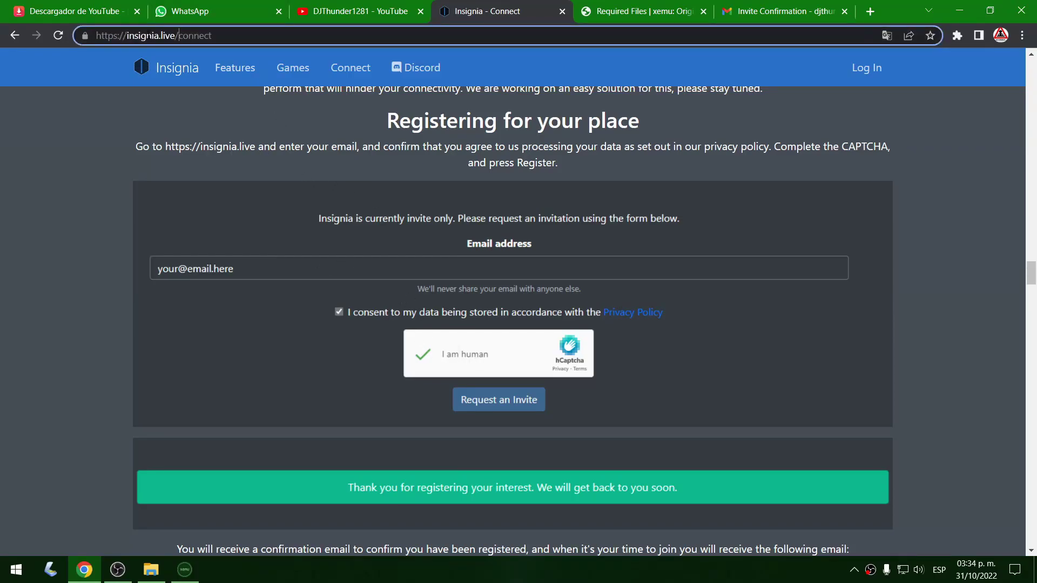
pyautogui.moveTo(179, 35); pyautogui.dragTo(295, 33)
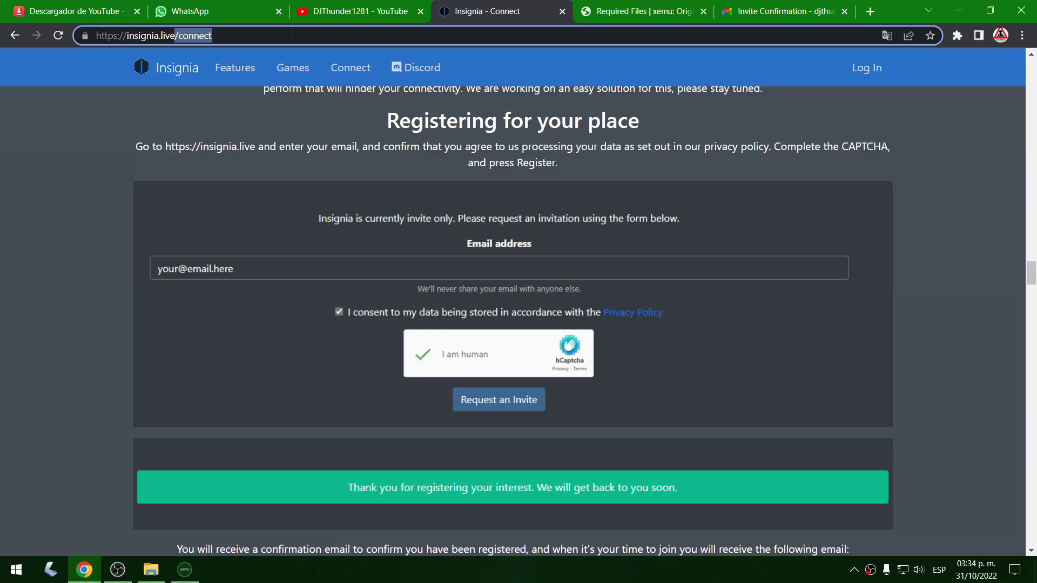
pyautogui.press('BackSpace')
pyautogui.press('Return')
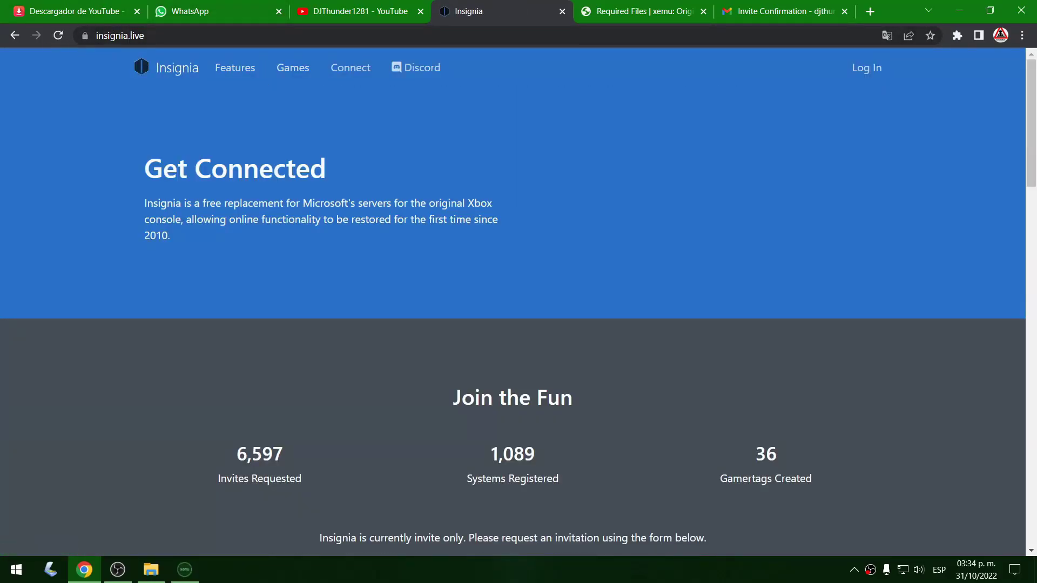
pyautogui.scroll(-6, 341, 215)
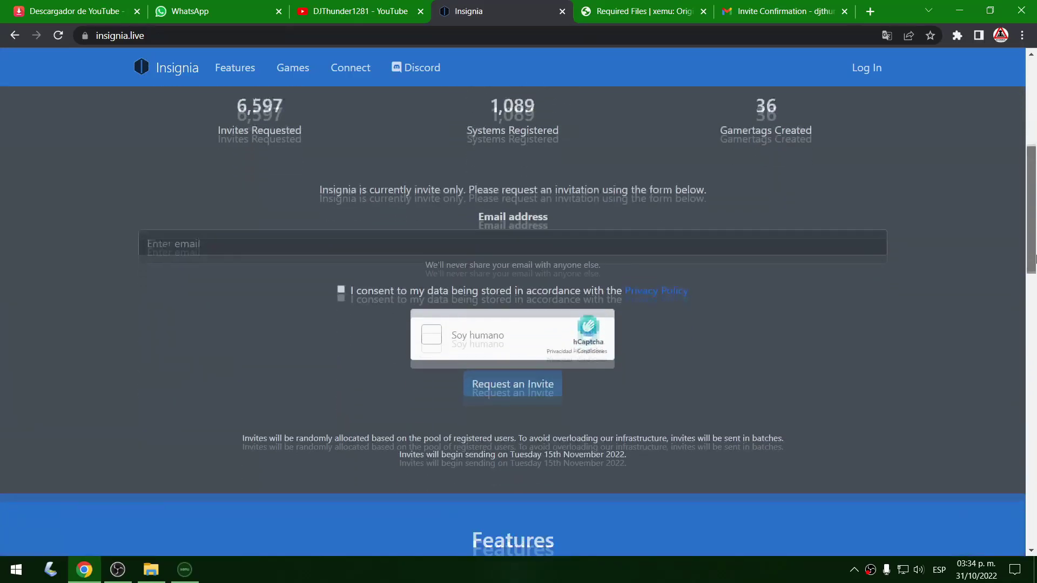
# Consent to data storage in the invitation form, and open and dismiss the hCaptcha challenge without entering an email.
pyautogui.click(292, 228)
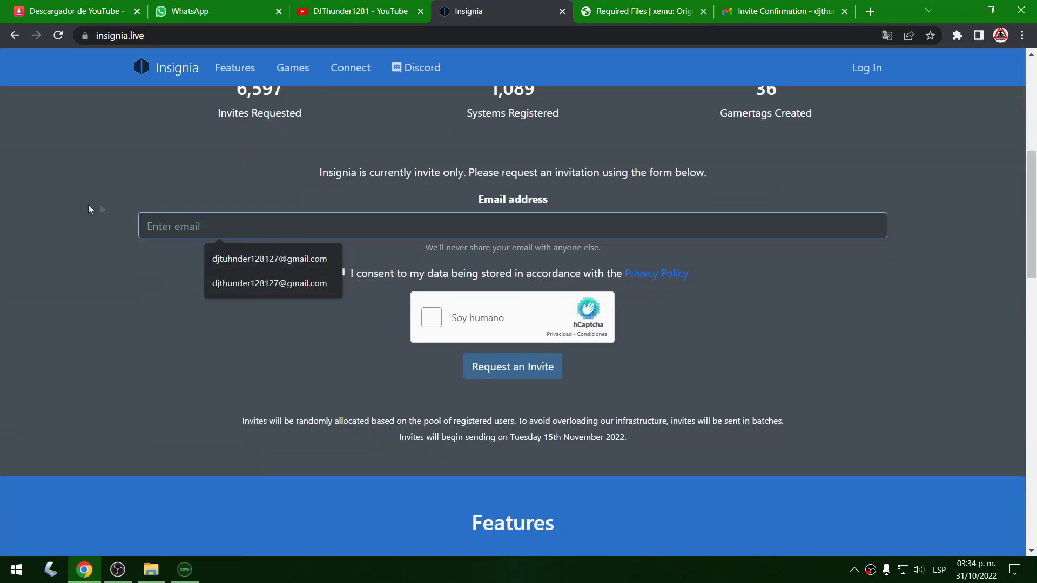
pyautogui.click(92, 293)
pyautogui.click(341, 272)
pyautogui.click(432, 317)
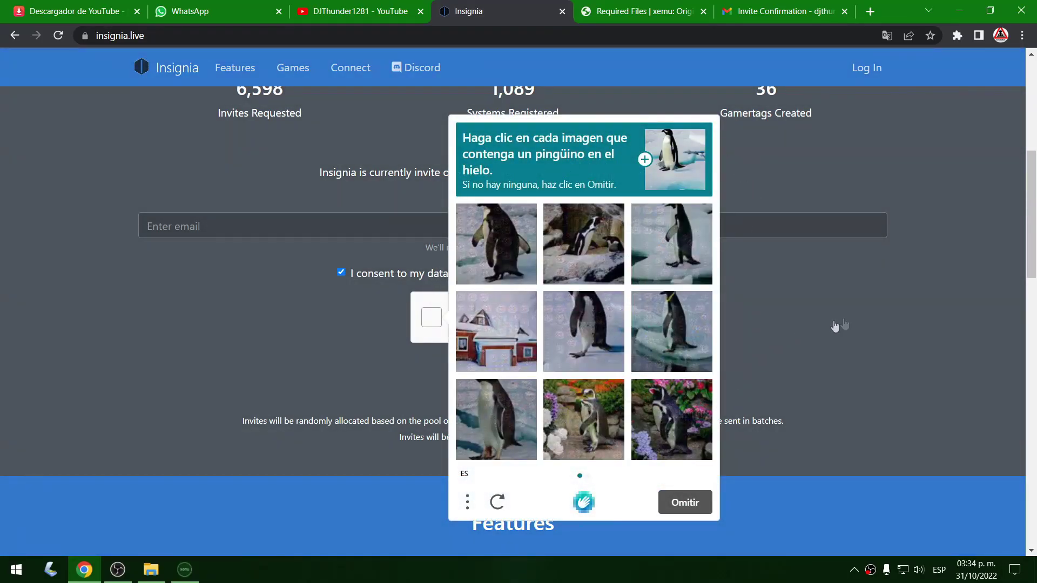
pyautogui.click(716, 158)
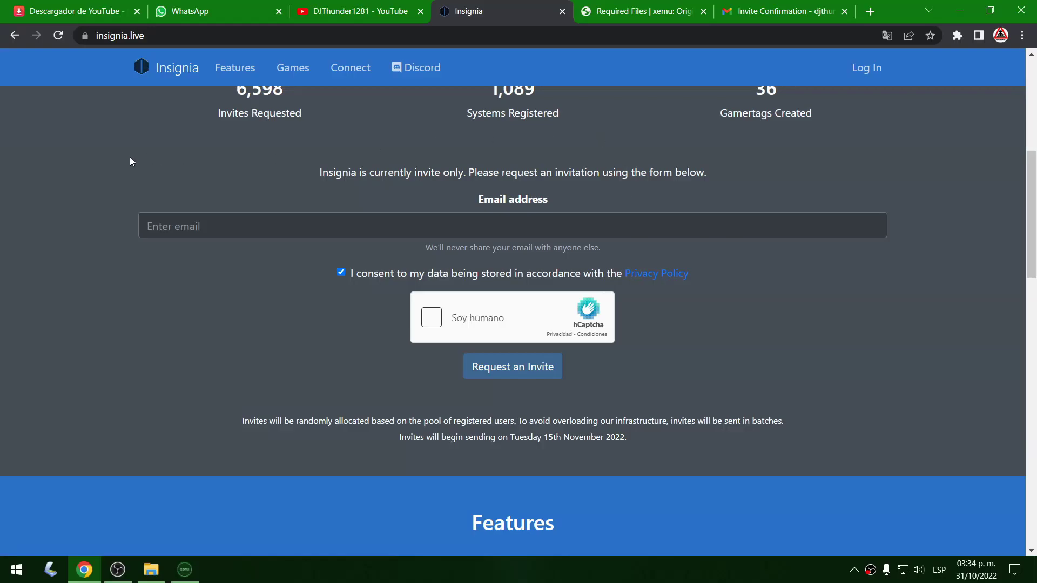
# Read Insignia's Invite Confirmation email in Gmail, highlighting the invite code sending date and the email notice sentence.
pyautogui.click(781, 11)
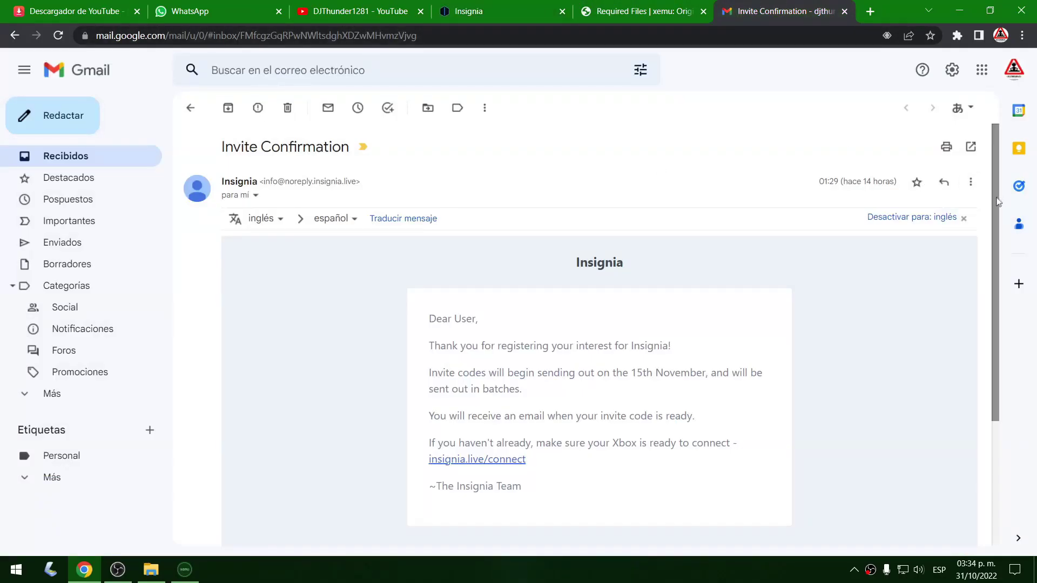
pyautogui.scroll(-1, 996, 243)
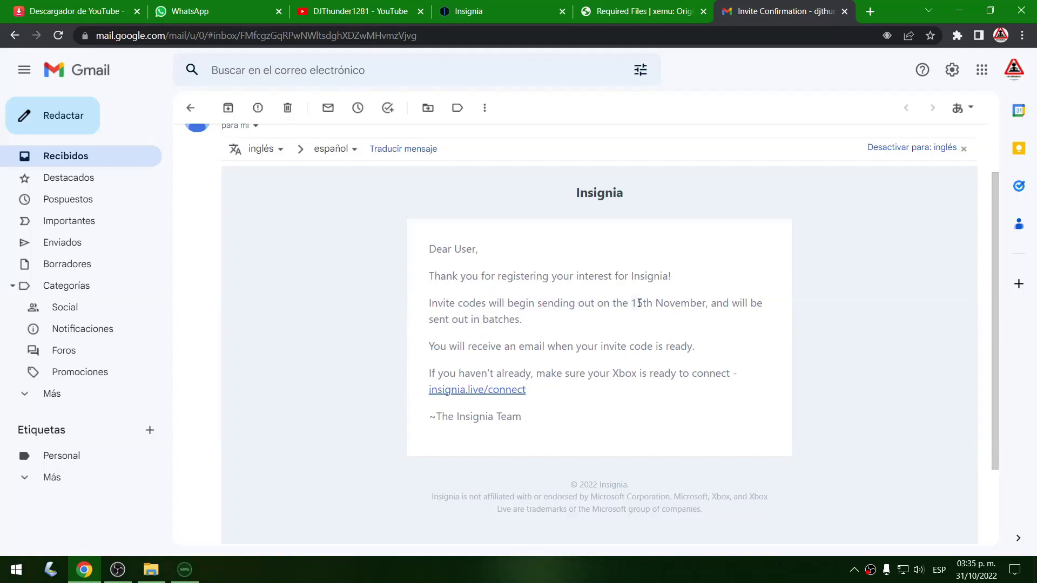
pyautogui.moveTo(631, 303); pyautogui.dragTo(704, 300)
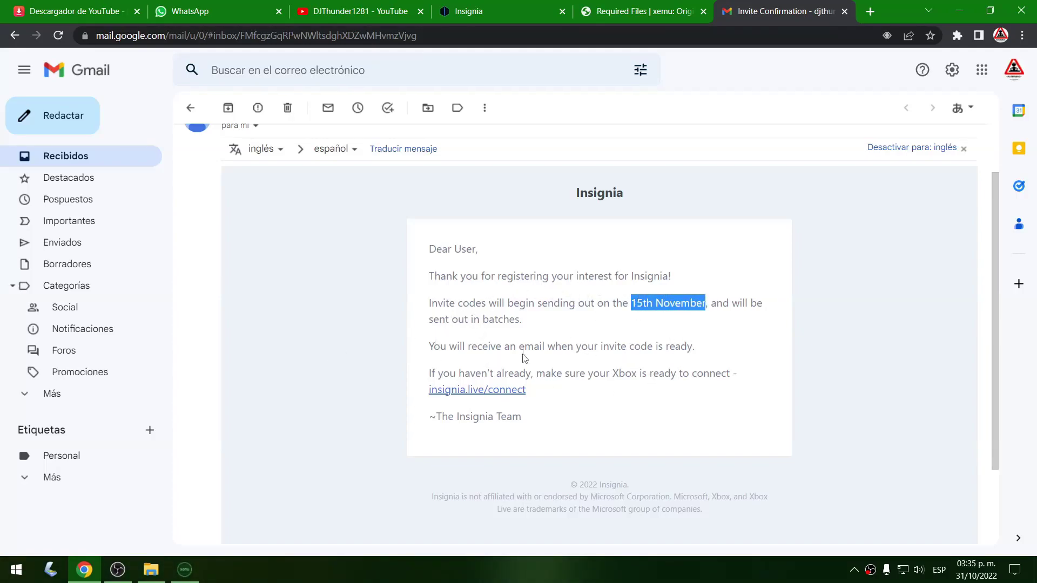
pyautogui.moveTo(427, 347); pyautogui.dragTo(704, 356)
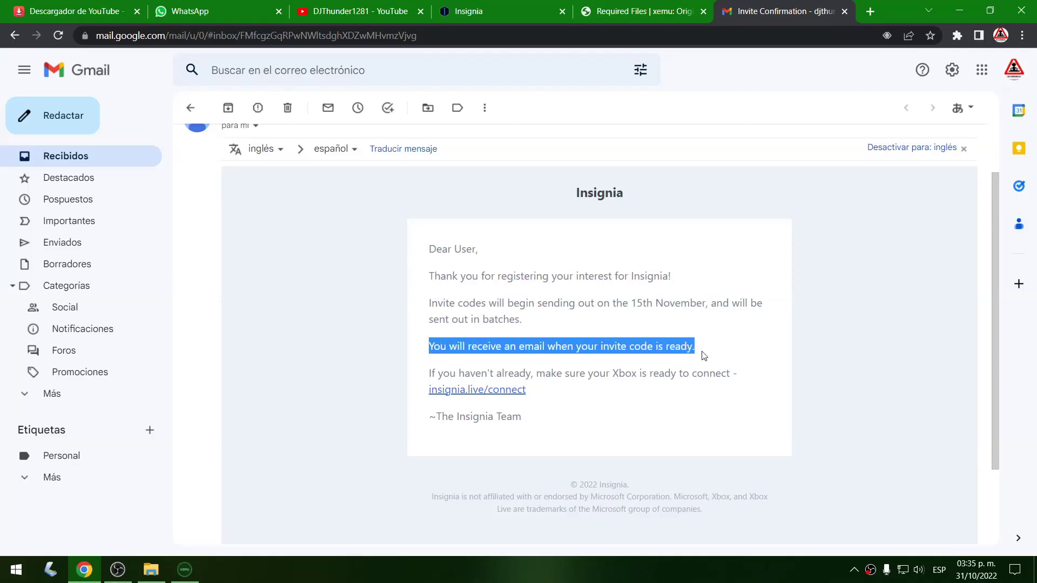
pyautogui.click(527, 344)
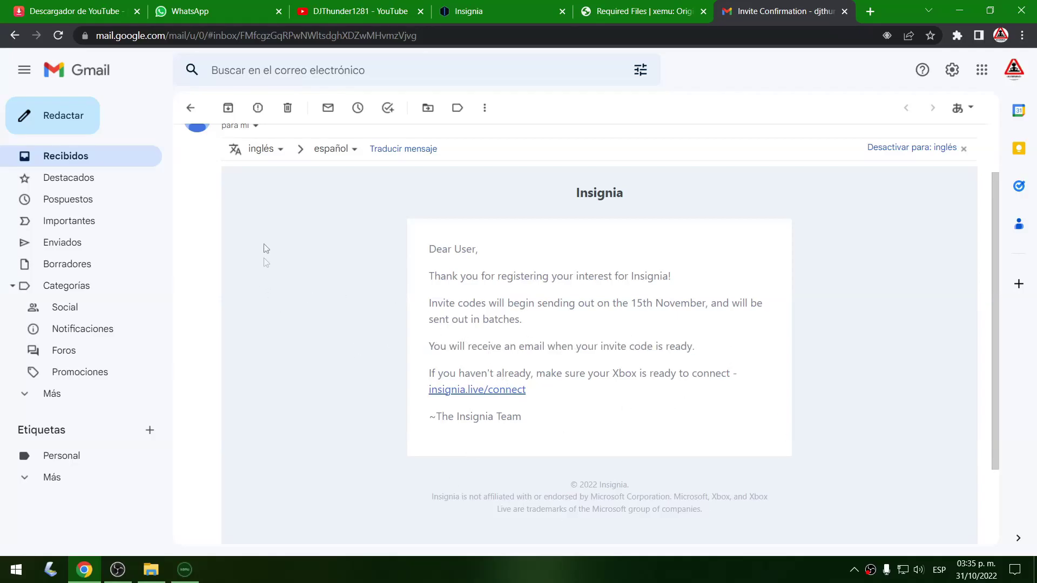
# Switch back to xemu and open the Nombre de jugador entry for the Xbox Live ID.
pyautogui.click(957, 10)
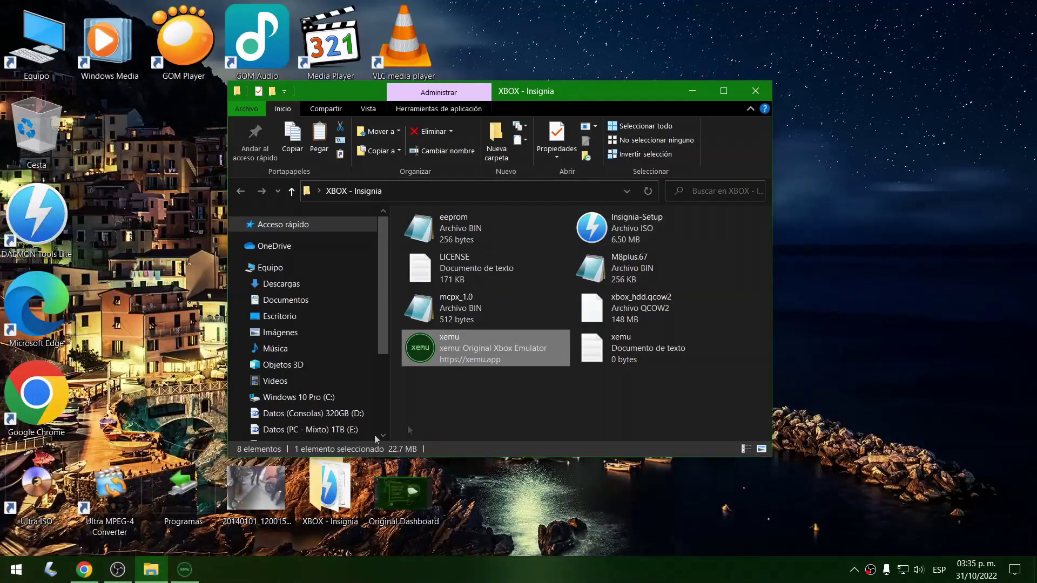
pyautogui.click(184, 570)
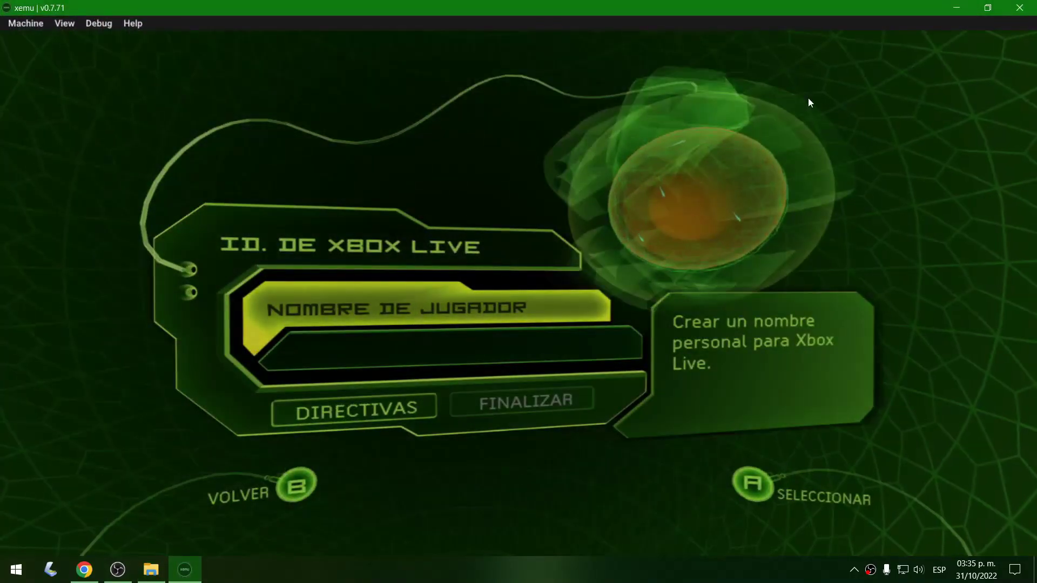
pyautogui.press('a')
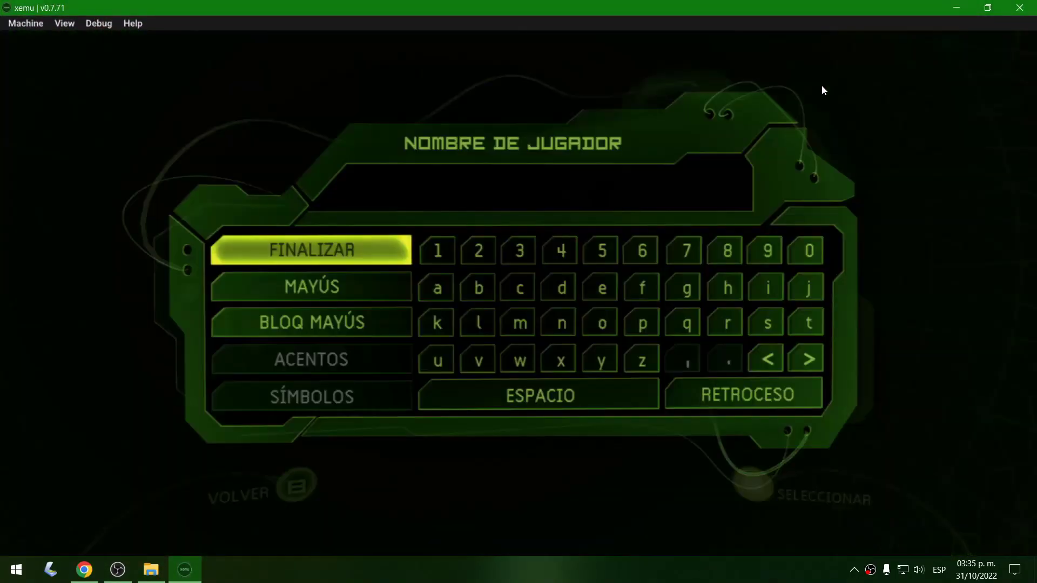
# Turn on Bloq Mayús and enter the three capital letters that begin the player's gamertag.
pyautogui.press('Down')
pyautogui.press('Down')
pyautogui.press('a')
pyautogui.press('Right')
pyautogui.press('Right')
pyautogui.press('Right')
pyautogui.press('Up')
pyautogui.press('Right')
pyautogui.press('a')
pyautogui.press('Right')
pyautogui.press('Right')
pyautogui.press('Right')
pyautogui.press('Right')
pyautogui.press('Right')
pyautogui.press('Right')
pyautogui.press('a')
pyautogui.press('Down')
pyautogui.press('a')
# Enter the remaining lowercase letters of the player's gamertag on the Nombre de jugador keyboard.
pyautogui.press('Right')
pyautogui.press('Up')
pyautogui.press('Down')
pyautogui.press('a')
pyautogui.press('Right')
pyautogui.press('Right')
pyautogui.press('Right')
pyautogui.press('Right')
pyautogui.press('Right')
pyautogui.press('Right')
pyautogui.press('Right')
pyautogui.press('Up')
pyautogui.press('a')
pyautogui.press('Left')
pyautogui.press('Left')
pyautogui.press('Left')
pyautogui.press('Left')
pyautogui.press('Left')
pyautogui.press('Left')
pyautogui.press('Left')
pyautogui.press('Down')
pyautogui.press('Down')
pyautogui.press('a')
pyautogui.press('Up')
pyautogui.press('Right')
pyautogui.press('Right')
pyautogui.press('Right')
pyautogui.press('a')
pyautogui.press('Up')
pyautogui.press('a')
pyautogui.press('Right')
pyautogui.press('a')
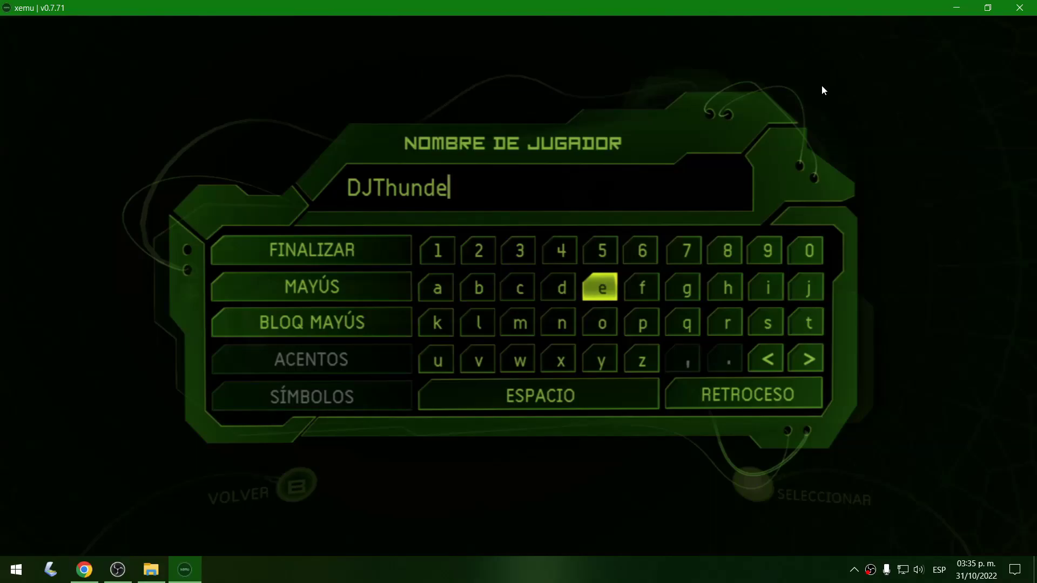
pyautogui.press('Right')
pyautogui.press('Right')
pyautogui.press('Right')
pyautogui.press('Down')
pyautogui.press('a')
# Add the four digits that end the player's gamertag.
pyautogui.press('Left')
pyautogui.press('Left')
pyautogui.press('Left')
pyautogui.press('Left')
pyautogui.press('Left')
pyautogui.press('Left')
pyautogui.press('Left')
pyautogui.press('Up')
pyautogui.press('Up')
pyautogui.press('a')
pyautogui.press('Right')
pyautogui.press('a')
pyautogui.press('Right')
pyautogui.press('Right')
pyautogui.press('Right')
pyautogui.press('Right')
pyautogui.press('Right')
pyautogui.press('Right')
pyautogui.press('a')
pyautogui.press('Left')
pyautogui.press('Left')
pyautogui.press('Left')
pyautogui.press('Left')
pyautogui.press('Left')
pyautogui.press('Left')
pyautogui.press('Left')
pyautogui.press('a')
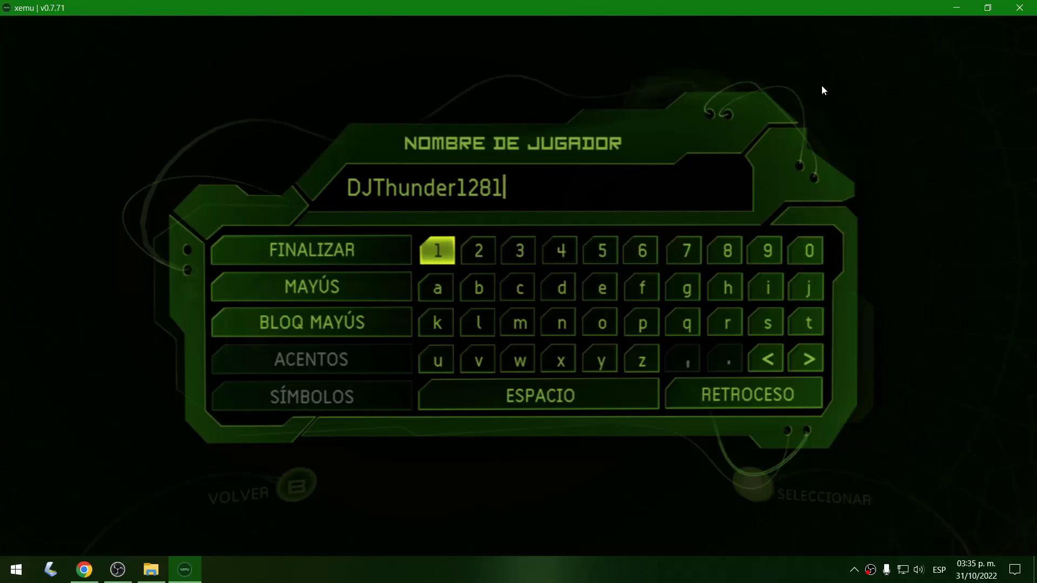
# Finish the Nombre de jugador entry and continue the account registration from the Xbox Live ID screen.
pyautogui.press('Left')
pyautogui.press('a')
pyautogui.press('Down')
pyautogui.press('Right')
pyautogui.press('a')
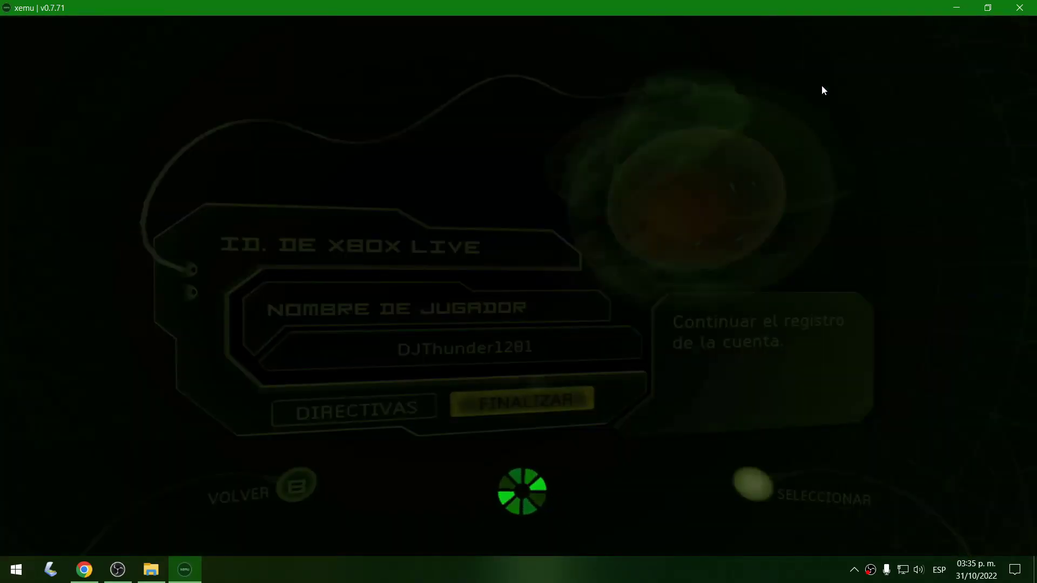
# Fill in the Código de suscripción with a placeholder subscription code and submit it to try to activate the account.
pyautogui.press('a')
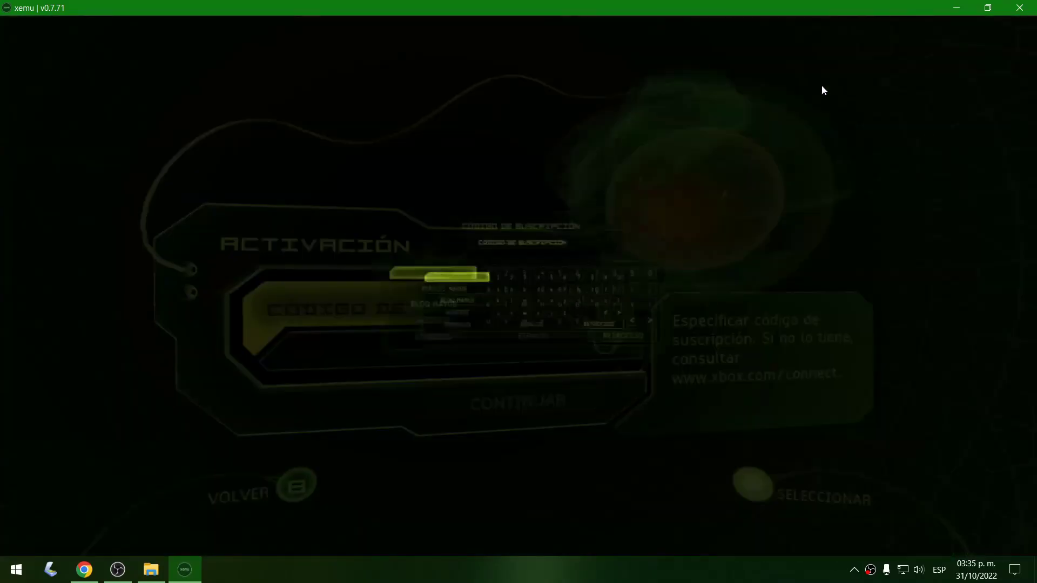
pyautogui.press('Right')
pyautogui.press('a')
pyautogui.press('a')
pyautogui.press('a')
pyautogui.press('a')
pyautogui.press('a')
pyautogui.press('a')
pyautogui.press('a')
pyautogui.press('a')
pyautogui.press('a')
pyautogui.press('a')
pyautogui.press('a')
pyautogui.press('a')
pyautogui.press('a')
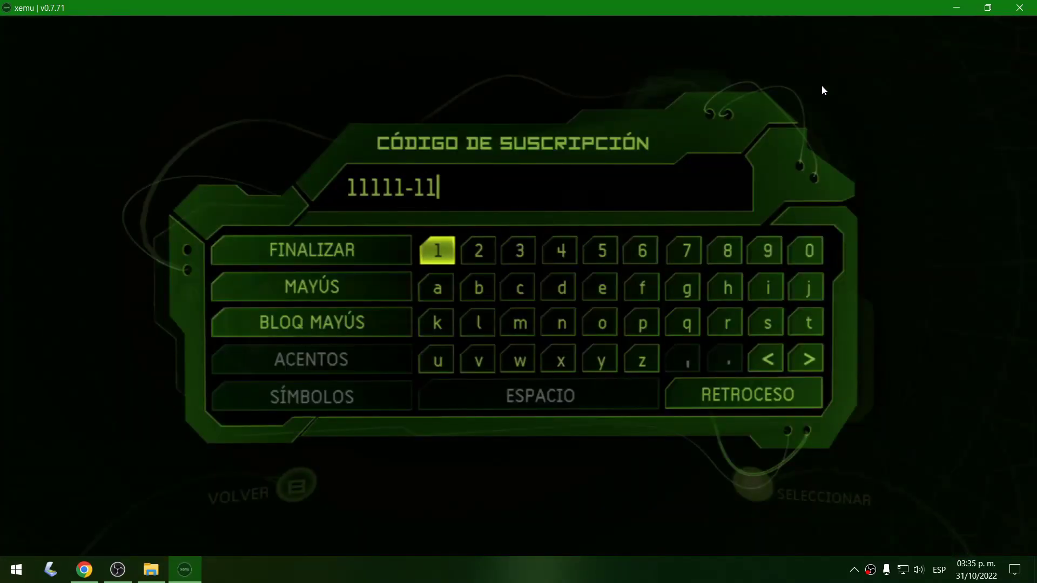
pyautogui.write('1111-11111-11111')
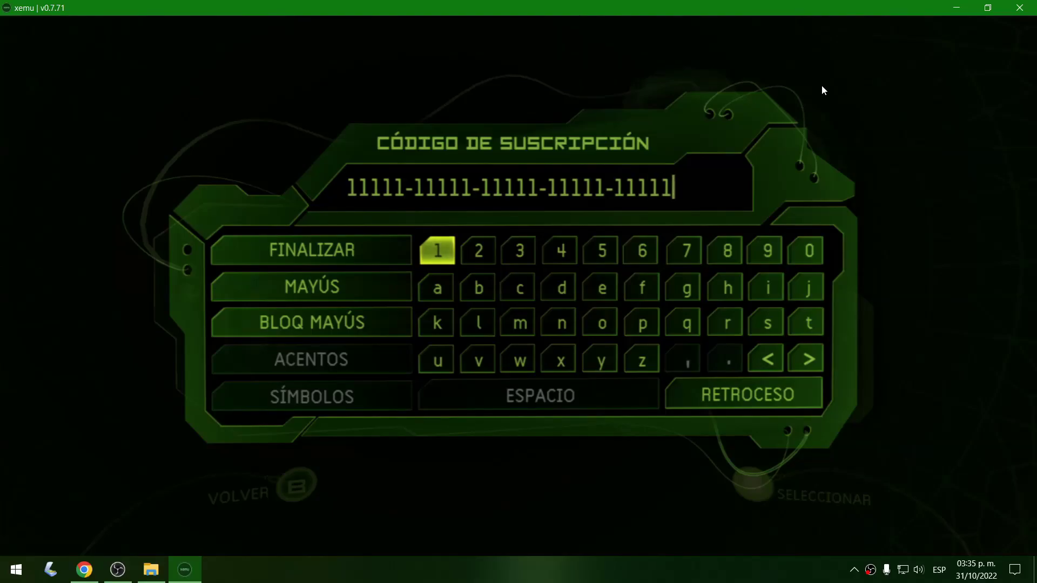
pyautogui.press('Return')
pyautogui.press('Down')
pyautogui.press('Return')
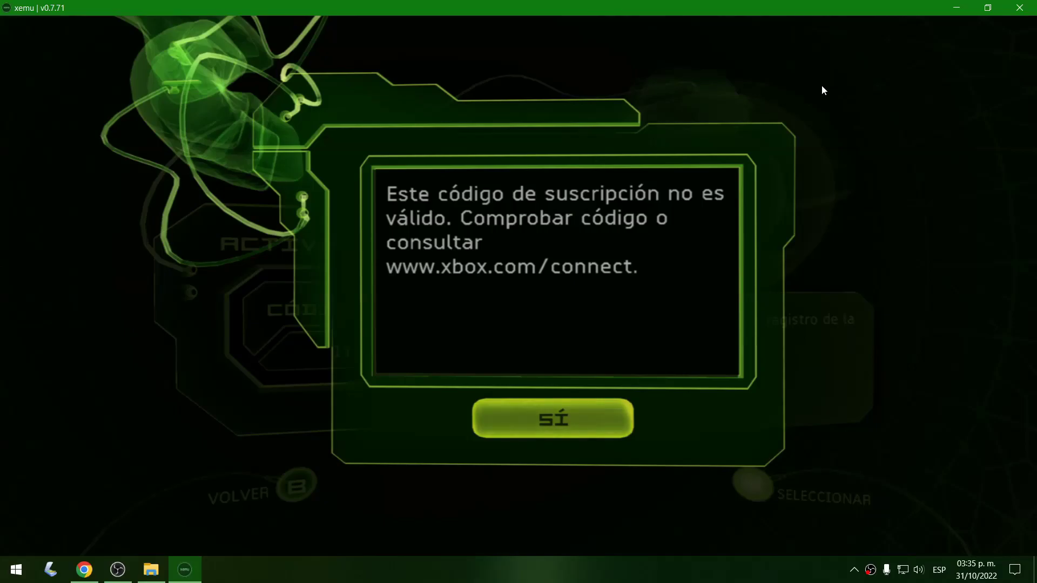
pyautogui.click(84, 570)
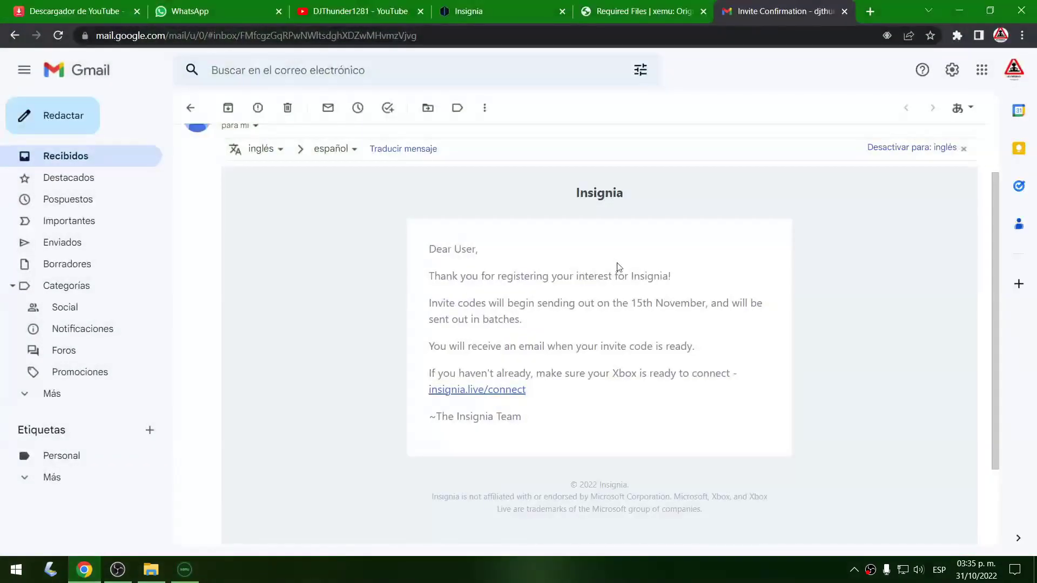
pyautogui.moveTo(592, 303); pyautogui.dragTo(710, 303)
pyautogui.click(762, 335)
pyautogui.click(614, 4)
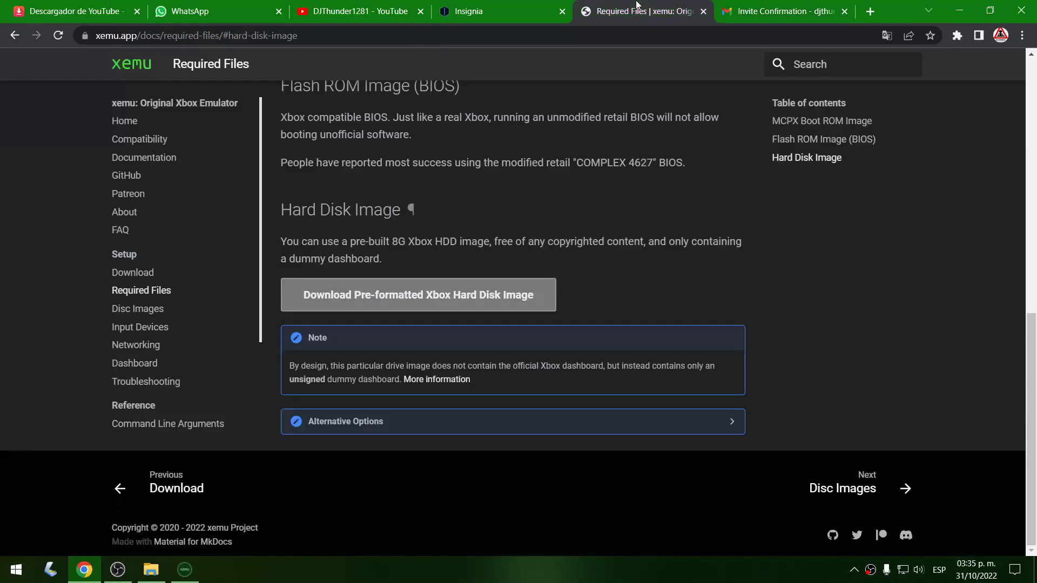
pyautogui.click(554, 5)
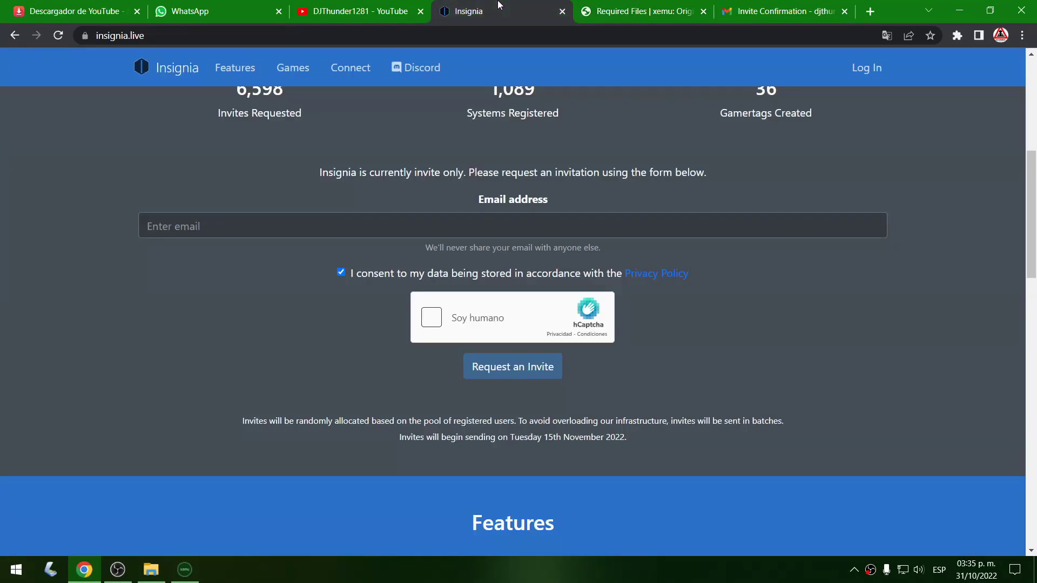
pyautogui.click(960, 11)
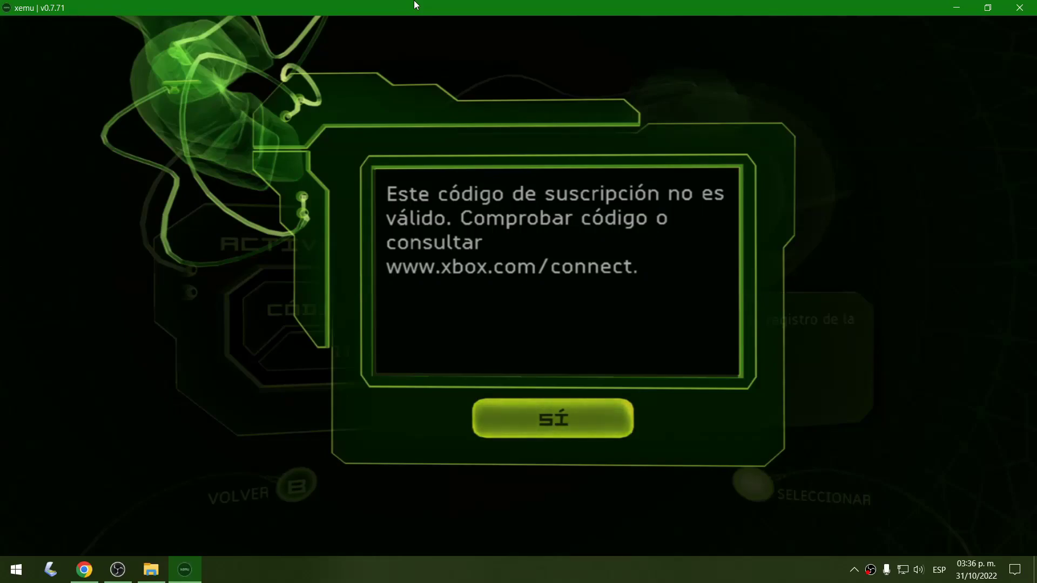
pyautogui.moveTo(130, 4)
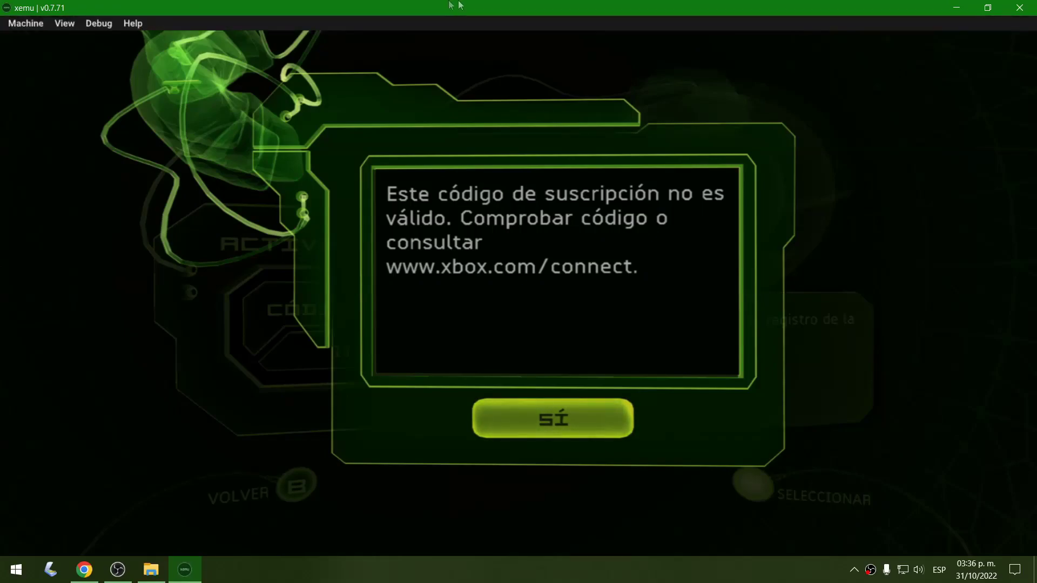